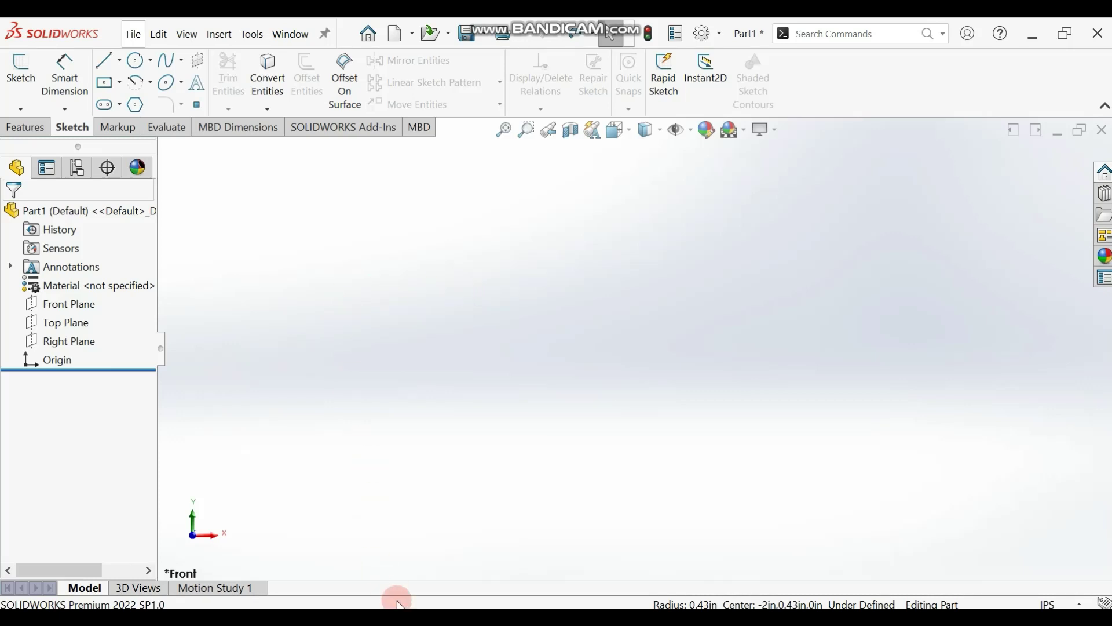
- Examine the textbook PDF's instructions and figures for the hinge sketch and thin-feature extrusion, and return to SOLIDWORKS
left_click(385, 553)
key("alt+Tab")
scroll(415, 249, "up", 15)
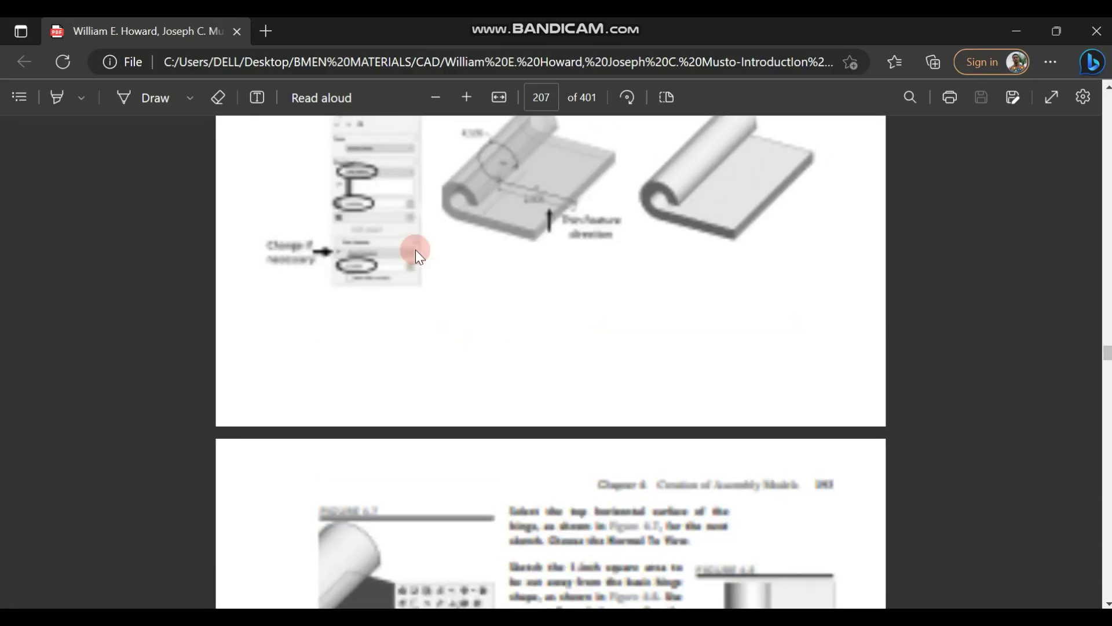
scroll(458, 247, "down", 7)
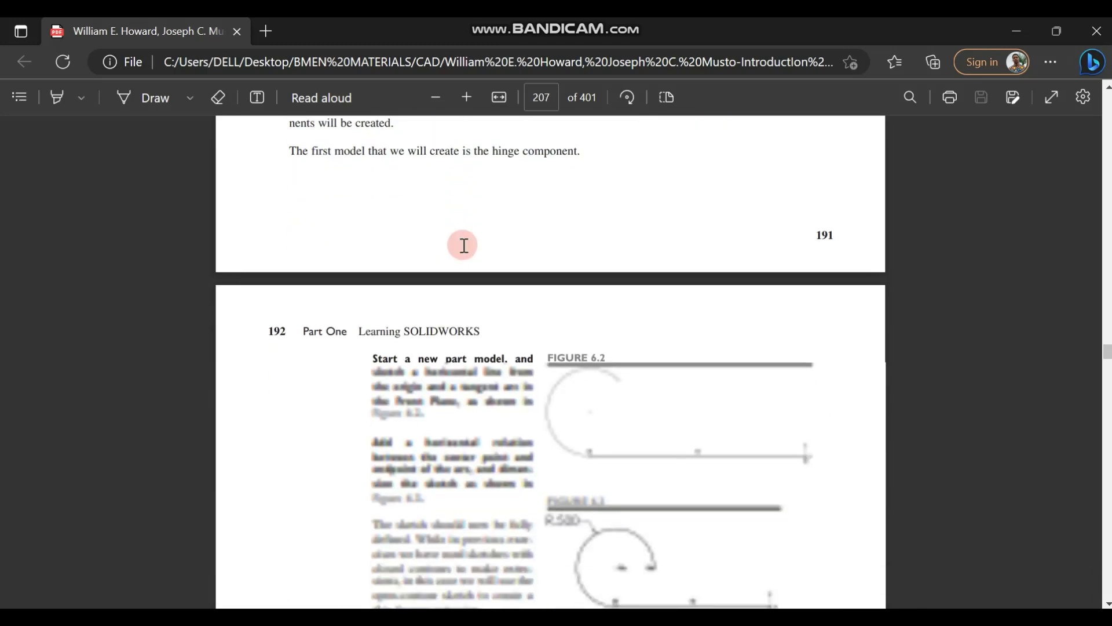
scroll(510, 272, "down", 10)
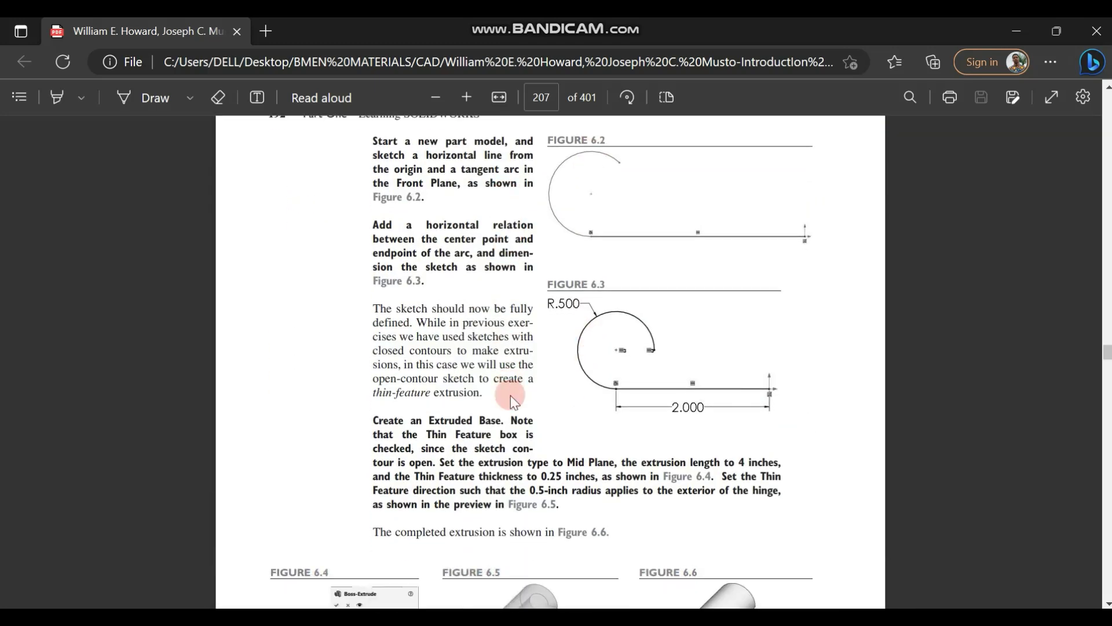
scroll(476, 318, "down", 3)
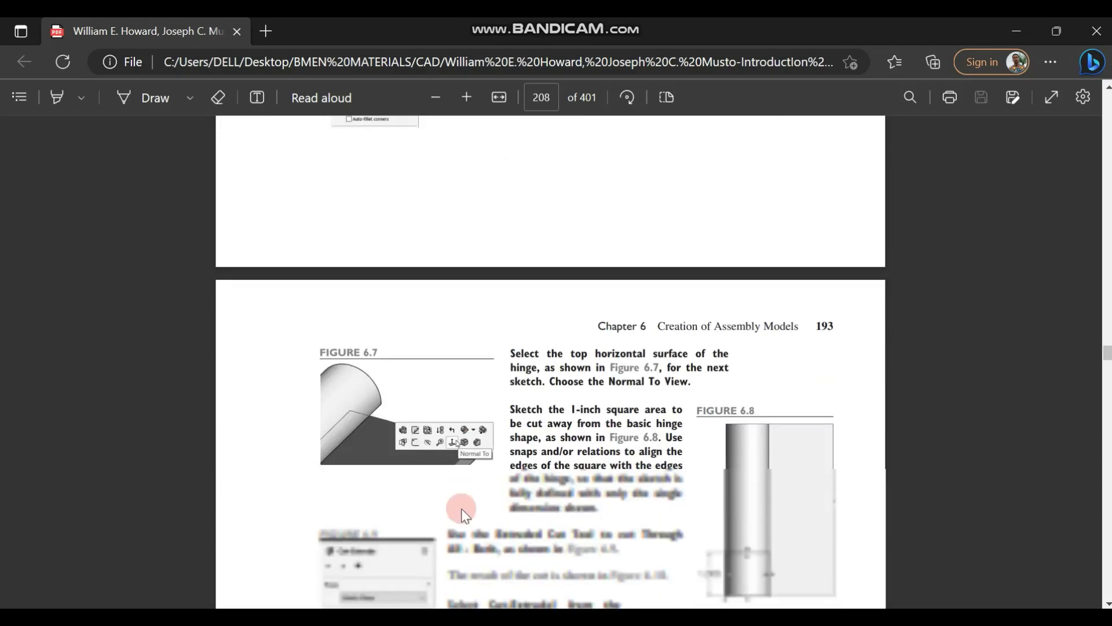
key("alt+Tab")
left_click(412, 227)
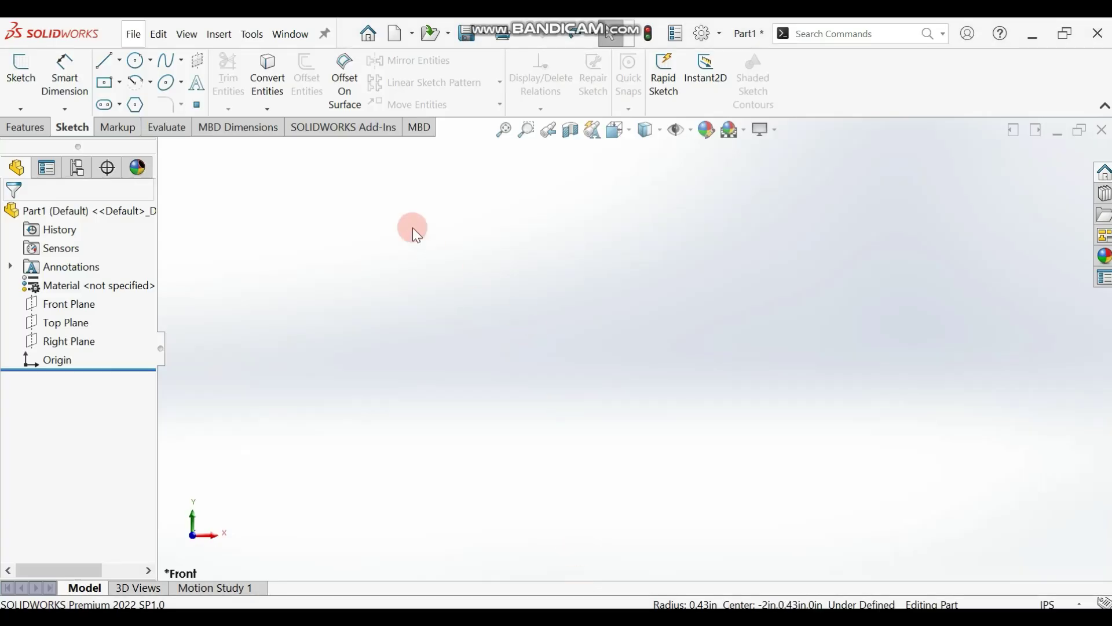
left_click(255, 236)
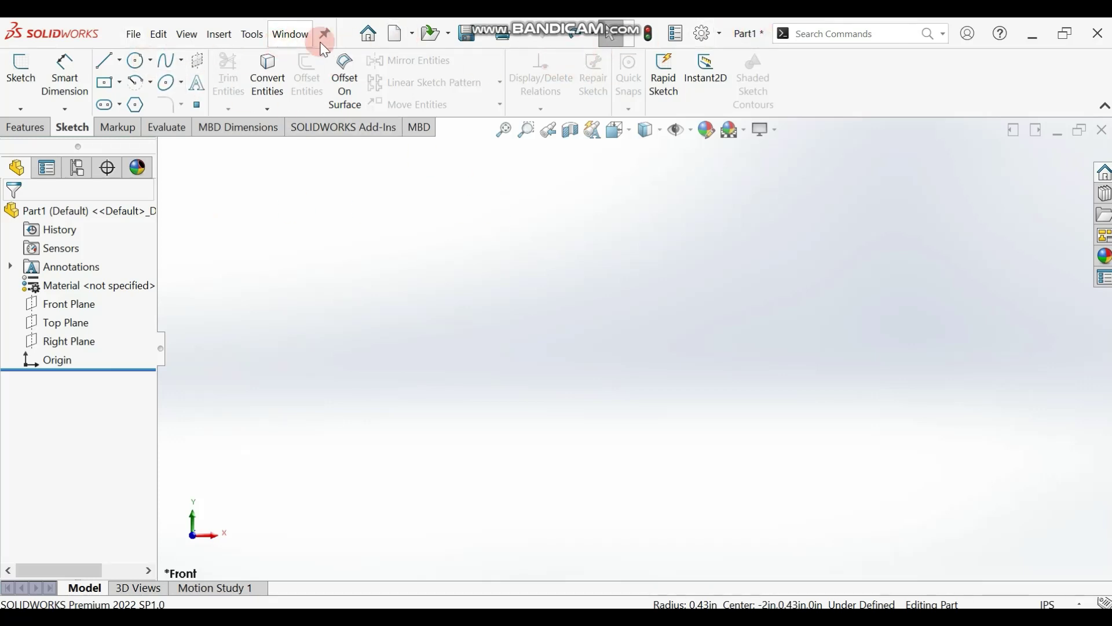
- Create a new part document and orient the view normal to the Front Plane
left_click(399, 34)
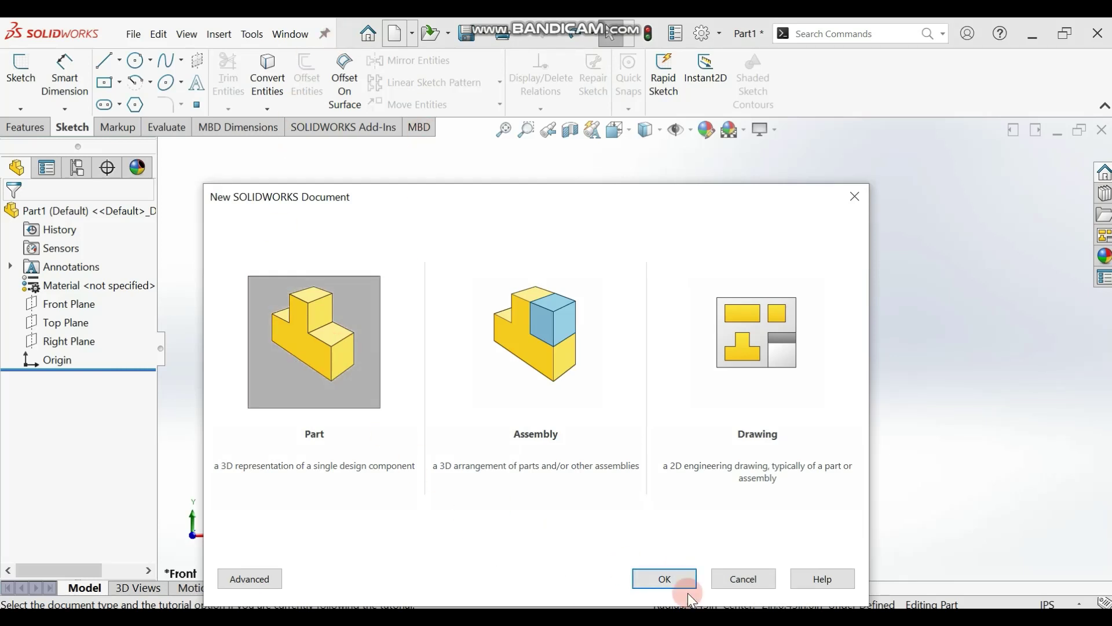
left_click(667, 577)
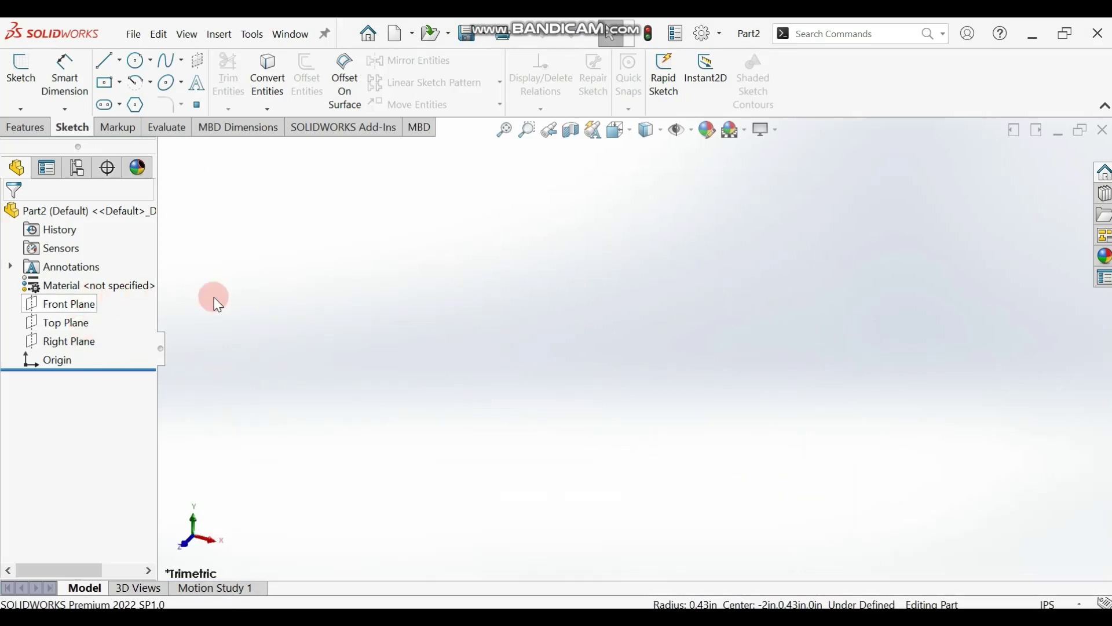
left_click(85, 308)
left_click(177, 291)
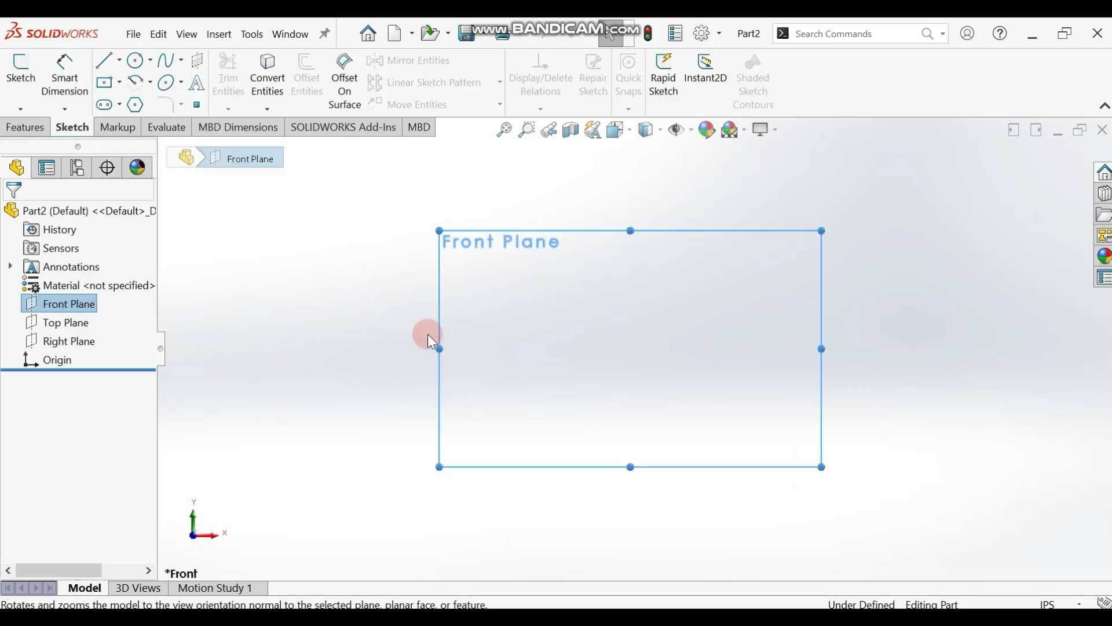
- Sketch a horizontal line about 2.67 in long on the Front Plane, running in the negative X direction from the origin
left_click(111, 63)
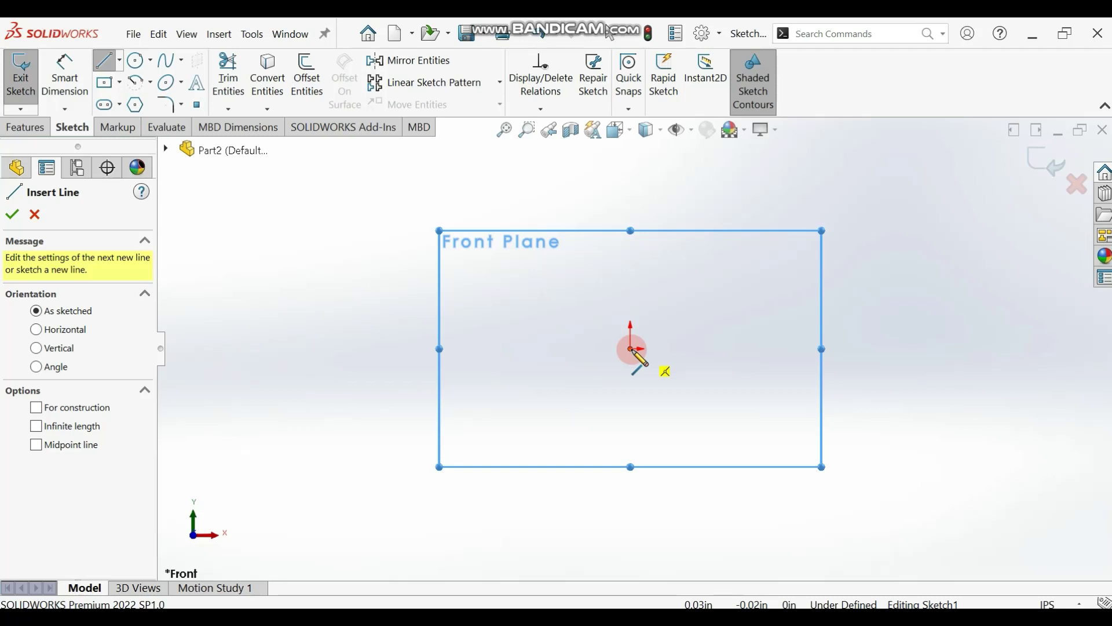
left_click(632, 350)
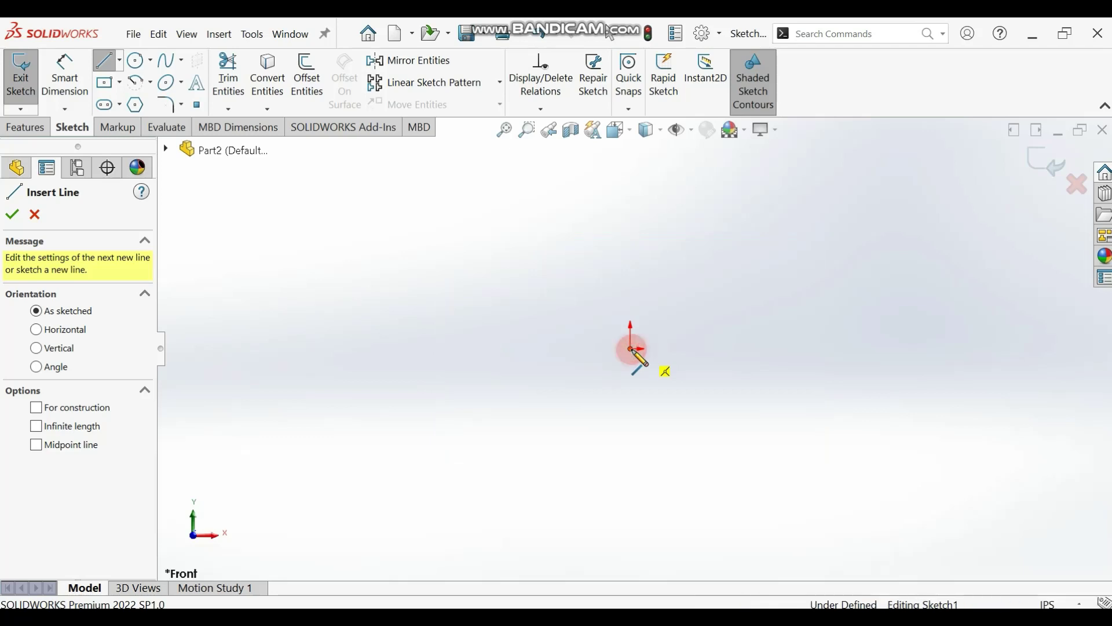
mouse_move(544, 352)
left_mouse_down()
mouse_move(523, 347)
mouse_move(492, 309)
mouse_move(466, 319)
mouse_move(463, 364)
mouse_move(454, 331)
mouse_move(448, 348)
mouse_move(478, 349)
left_mouse_up()
key("Escape")
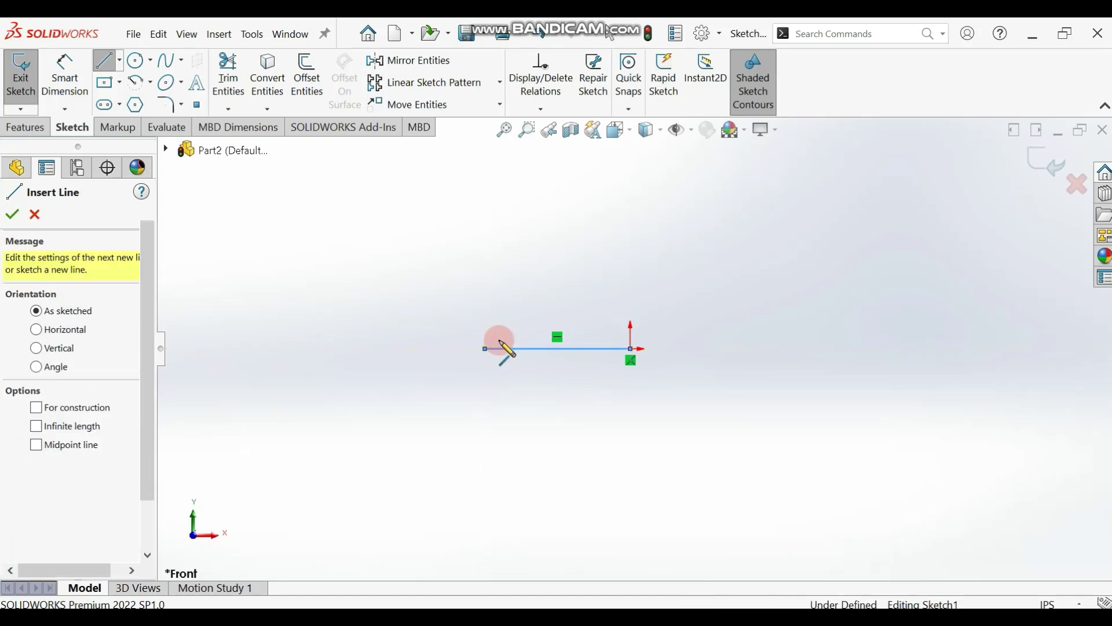
key("Escape")
- Dimension the horizontal line's length to 2 in
left_click(65, 76)
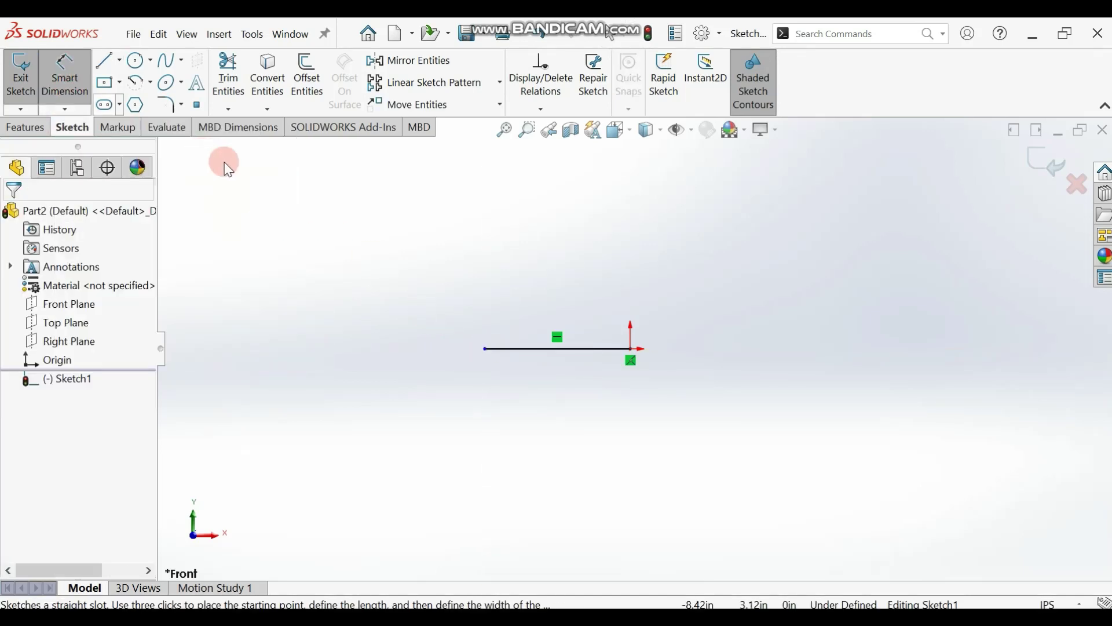
left_click(542, 349)
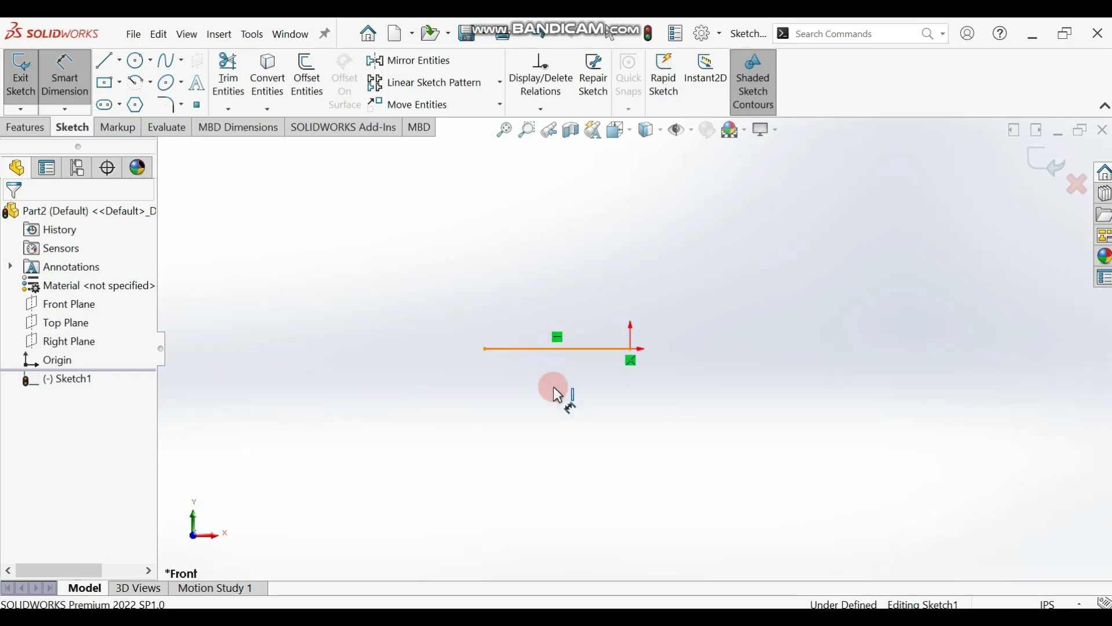
left_click(552, 389)
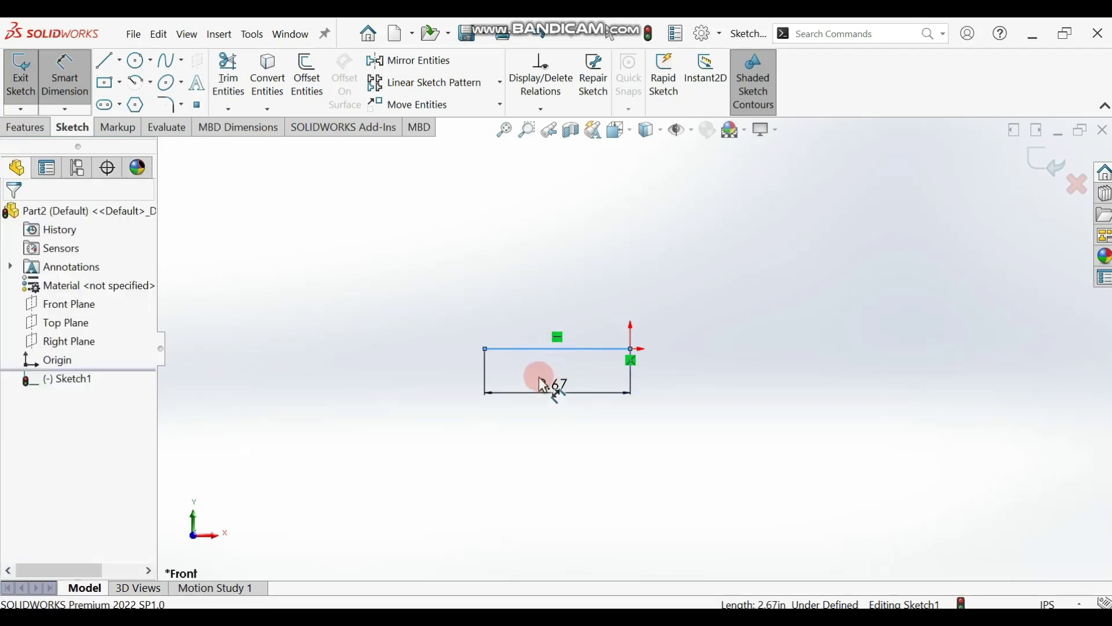
type("2")
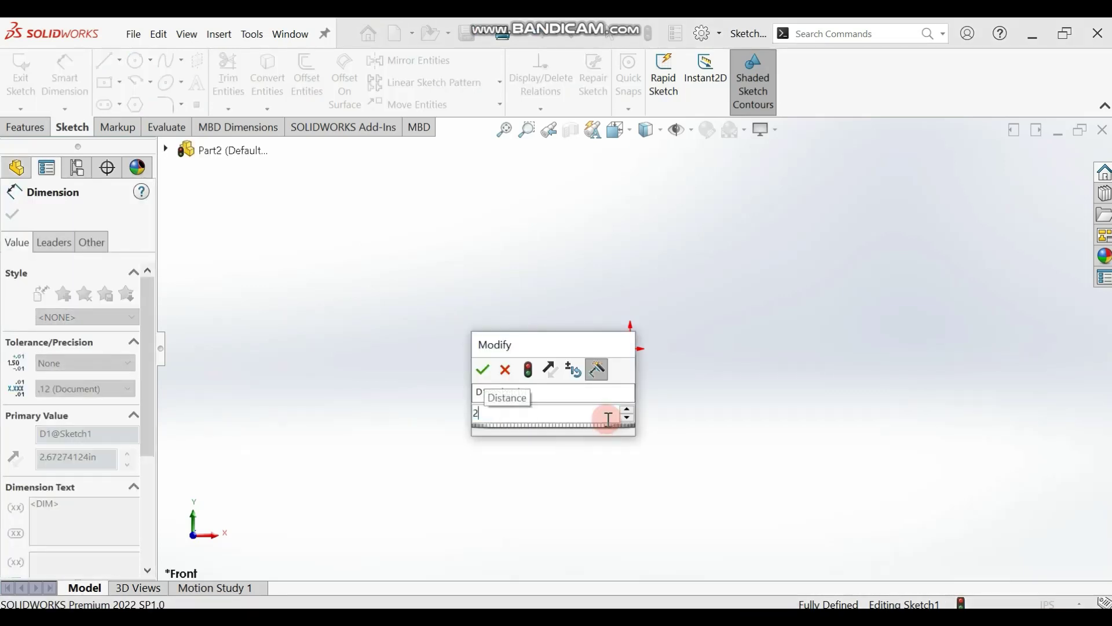
key("Return")
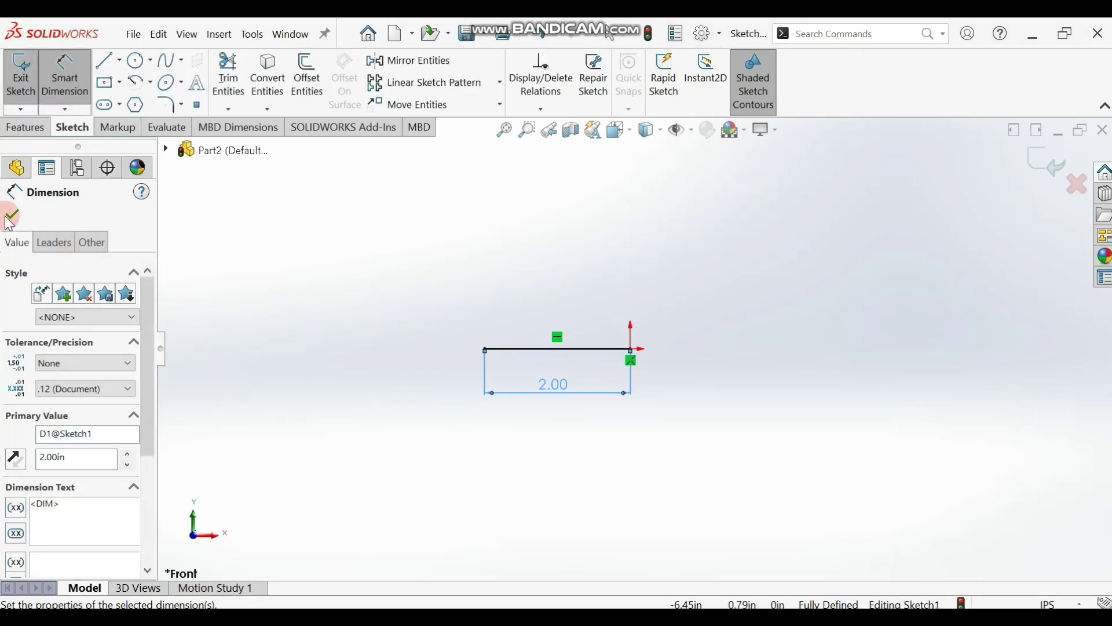
left_click(10, 217)
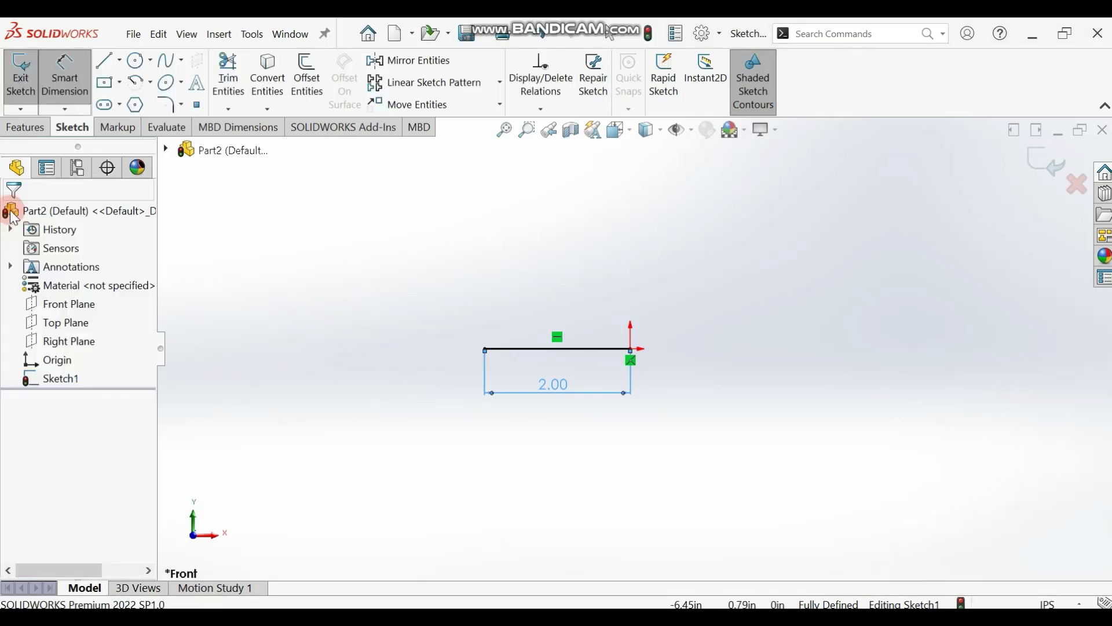
- Draw a centerpoint arc of about 0.38 in radius and 245° from the line's free end, with its center directly above that end
left_click(138, 84)
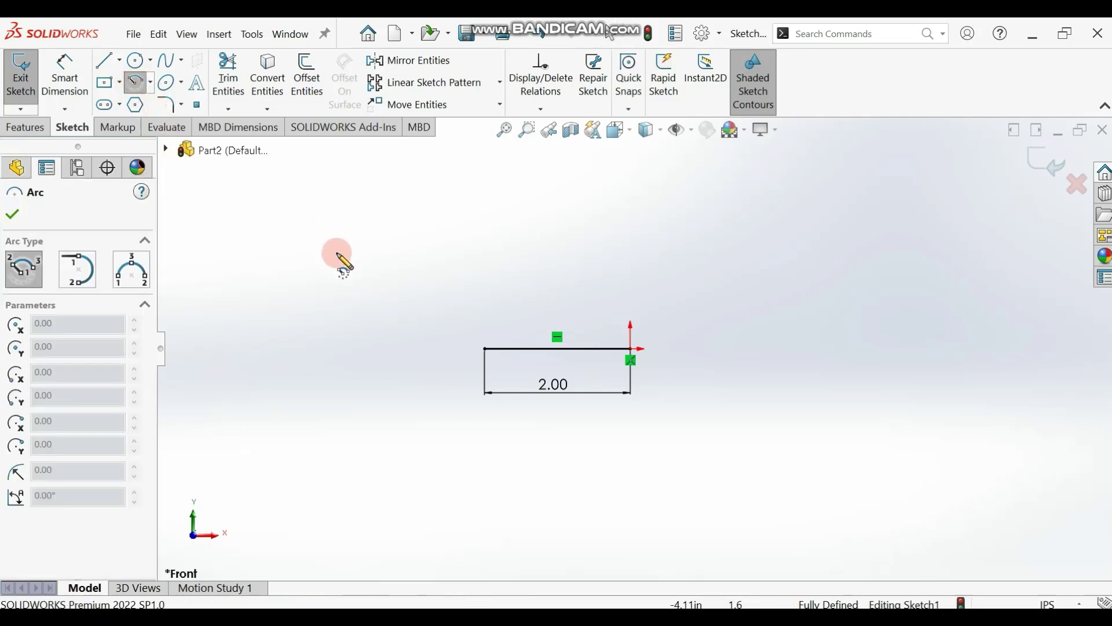
left_click(485, 347)
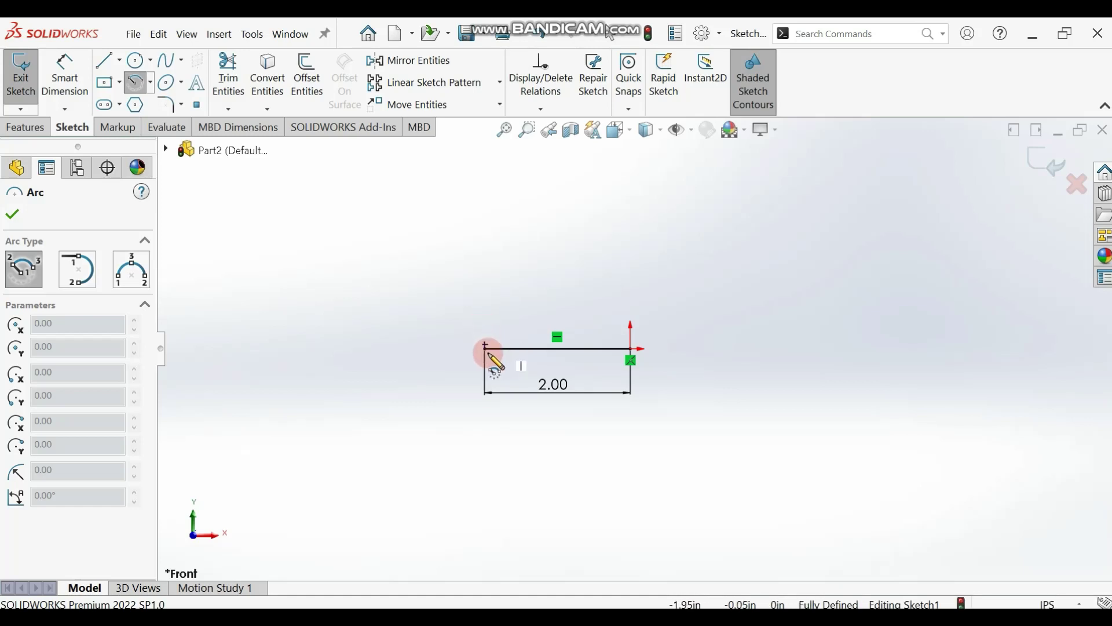
left_click(486, 320)
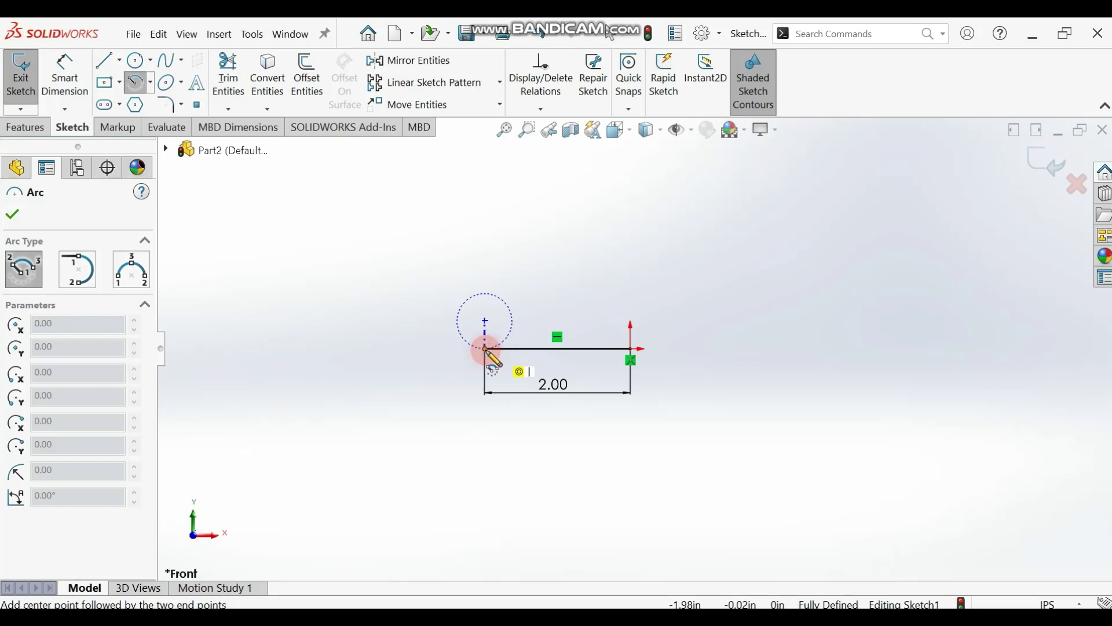
left_click(485, 348)
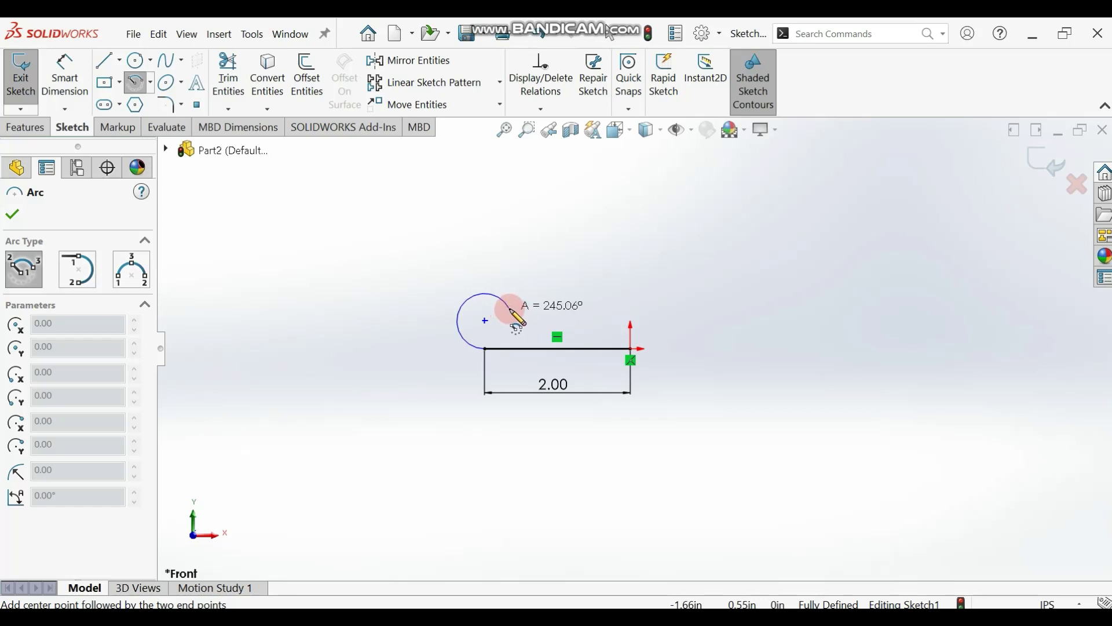
left_click(510, 310)
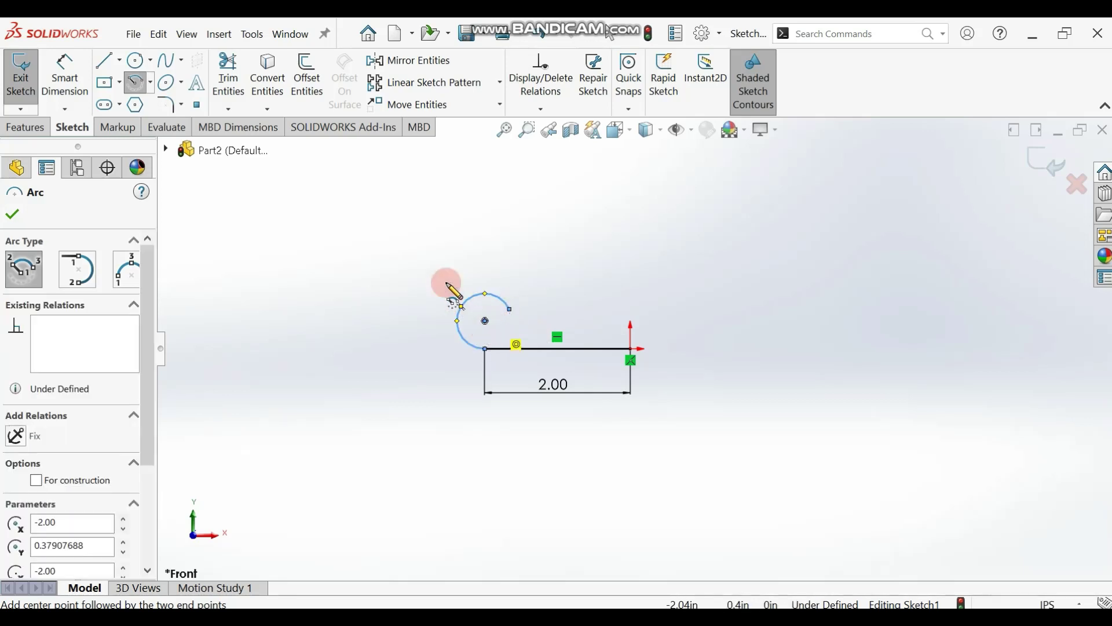
- Dimension the arc's radius to 0.5 in
left_click(65, 75)
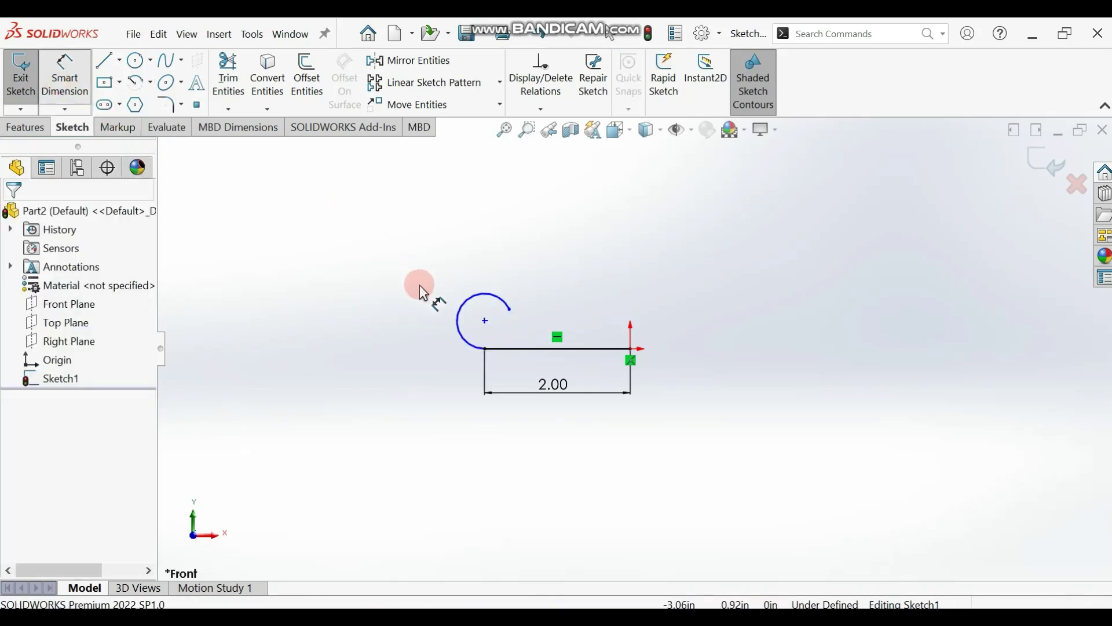
key("Escape")
left_click(466, 302)
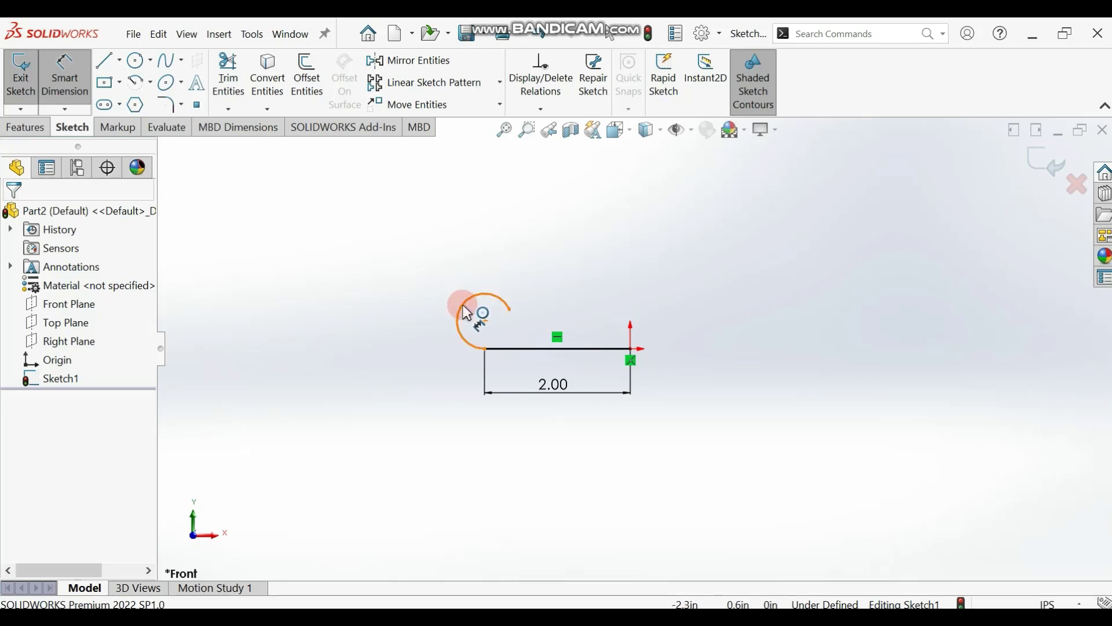
left_click(421, 291)
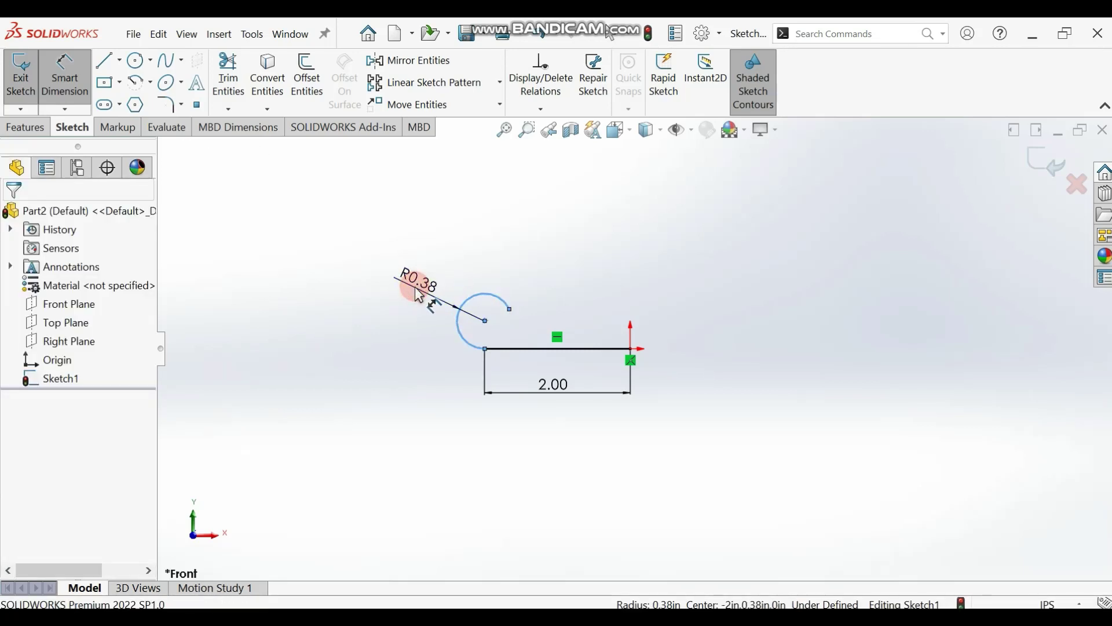
left_click(419, 294)
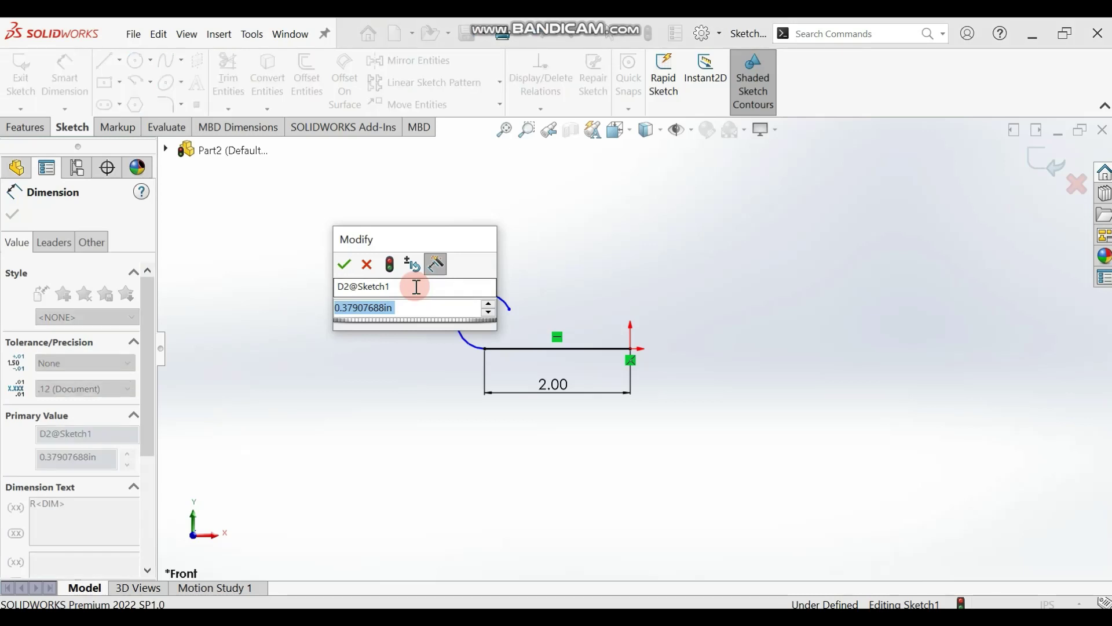
type("0.5")
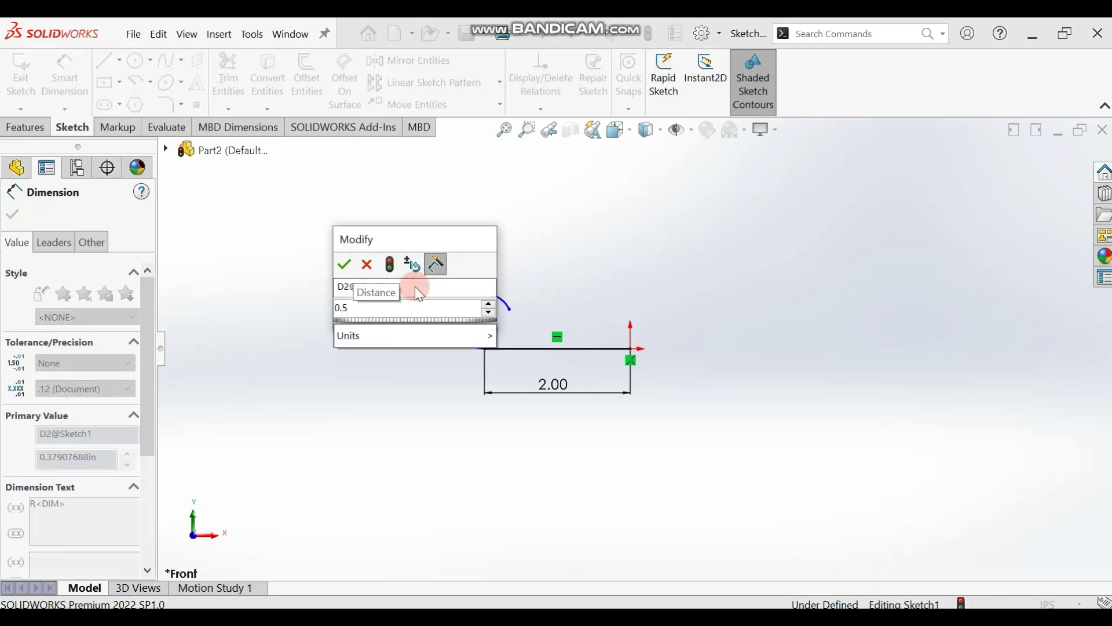
key("Return")
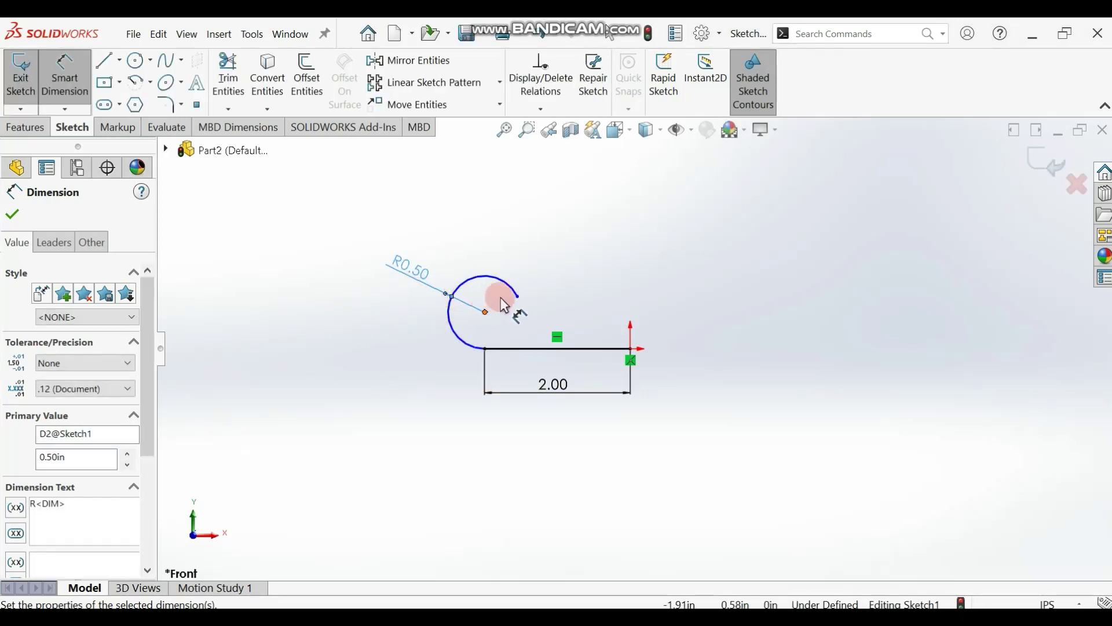
left_click(65, 74)
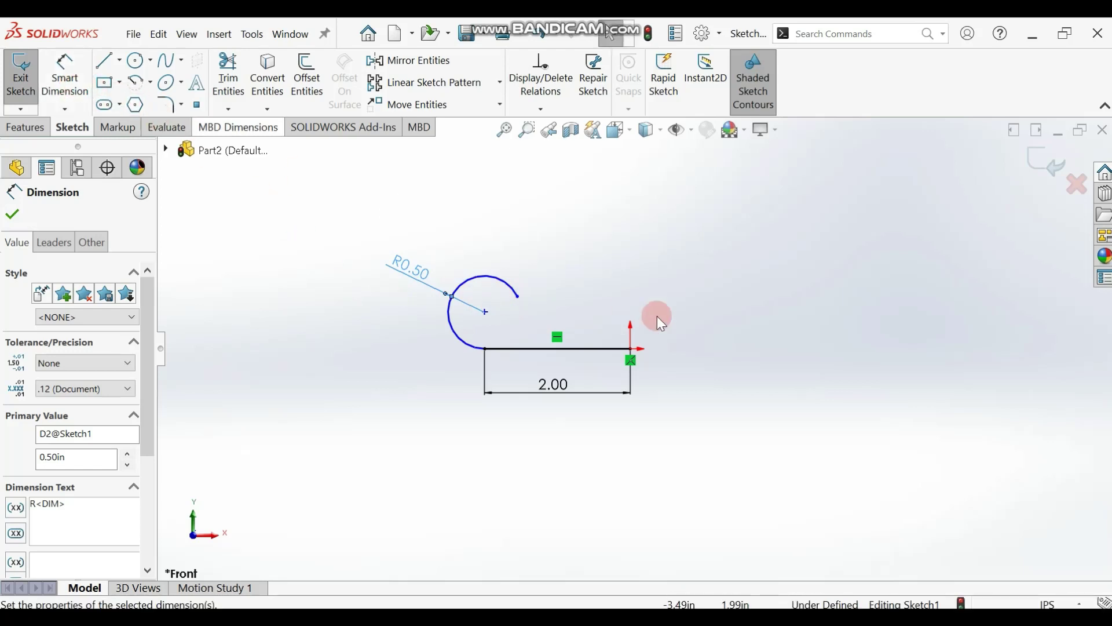
- Add a Horizontal relation between the arc's center point and its open endpoint
left_click(486, 313)
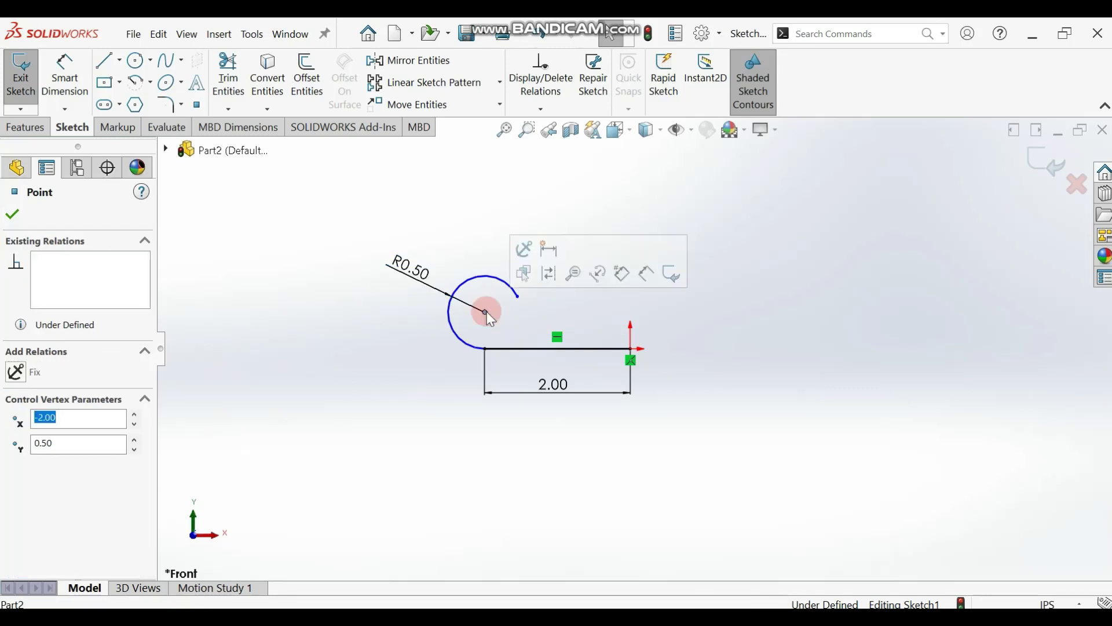
left_click(518, 297, "ctrl")
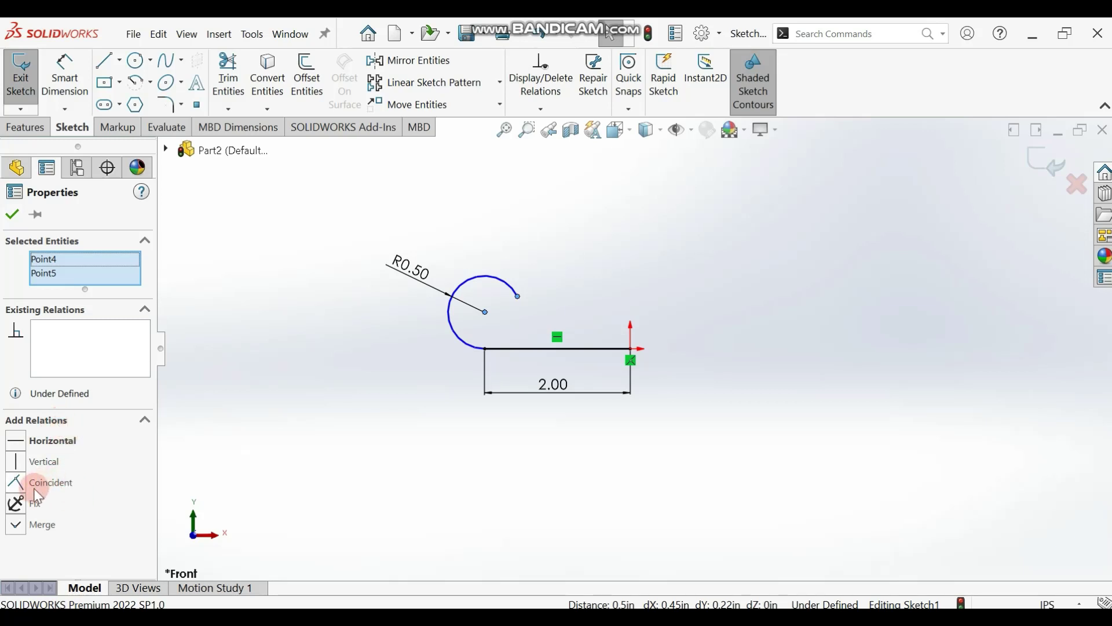
left_click(22, 443)
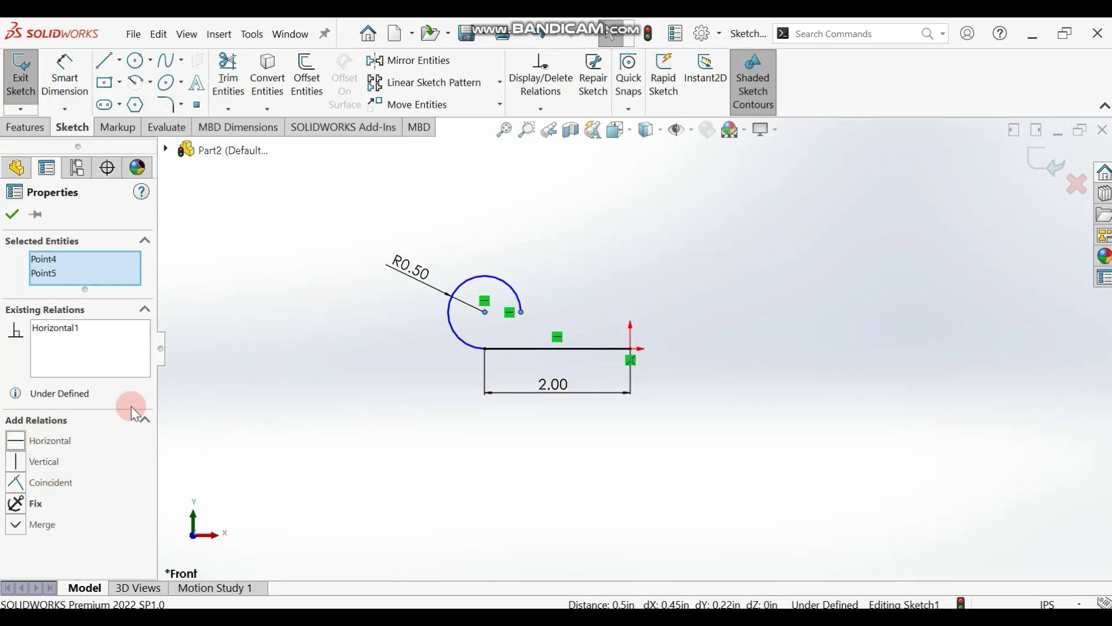
left_click(13, 217)
left_click(211, 258)
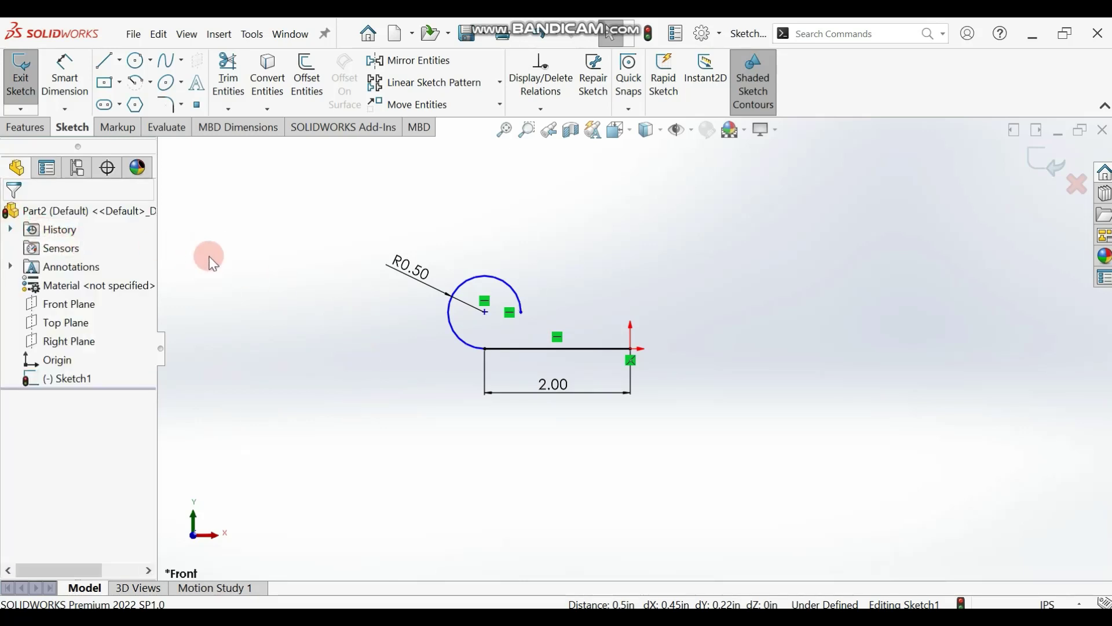
- Start a thin-feature Boss-Extrude of the line-and-arc profile with a 4 in depth and the Mid Plane end condition
left_click(31, 136)
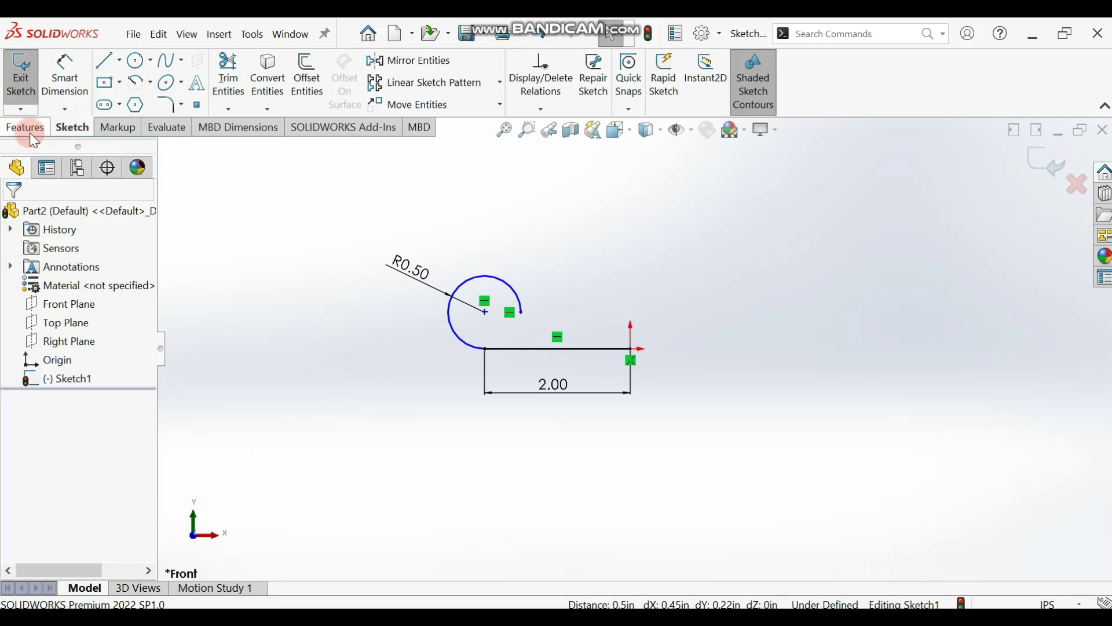
left_click(27, 130)
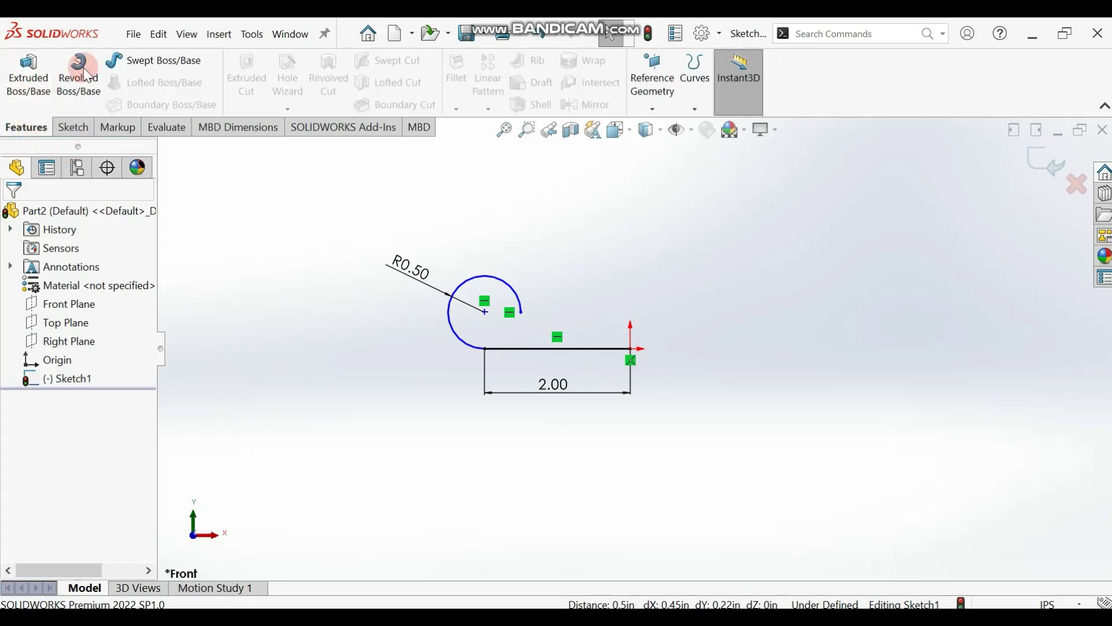
left_click(31, 90)
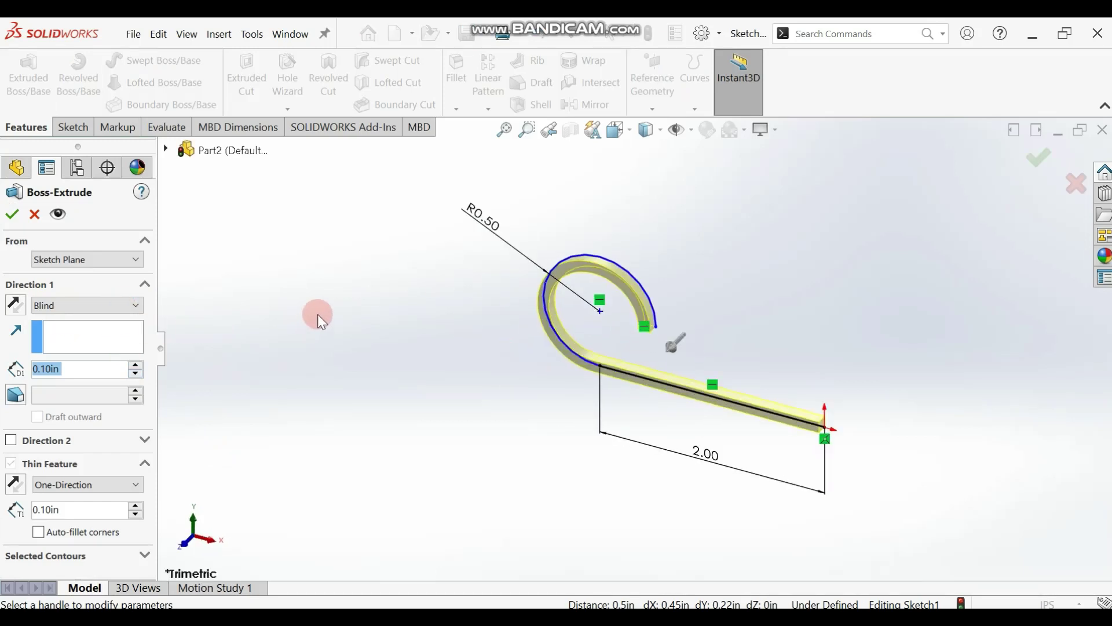
scroll(430, 312, "down", 2)
scroll(430, 312, "up", 2)
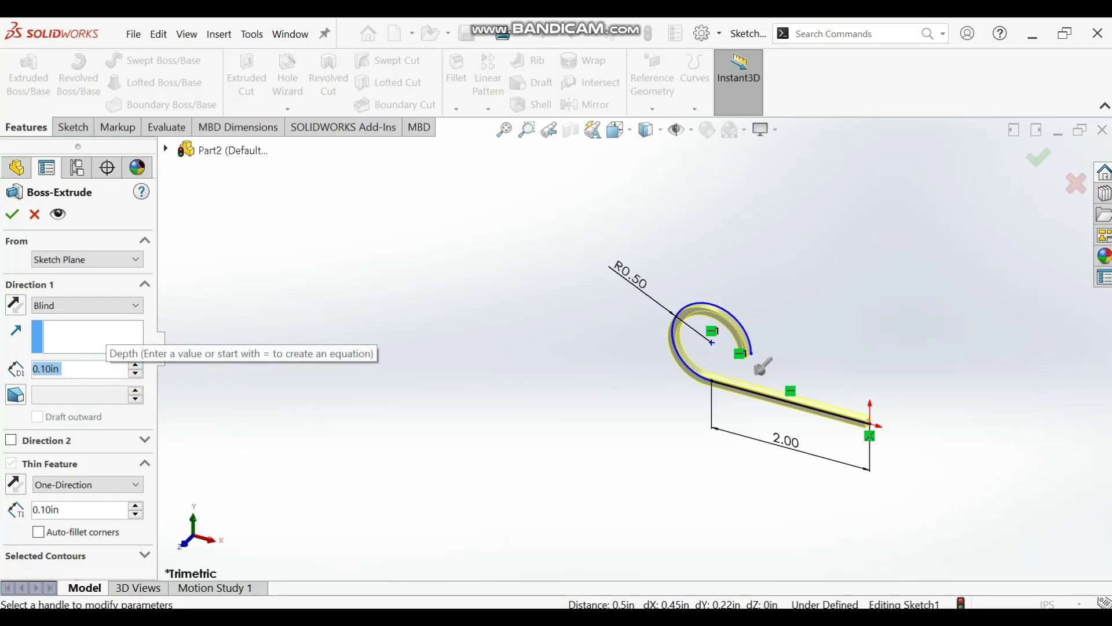
type("4")
left_click(79, 305)
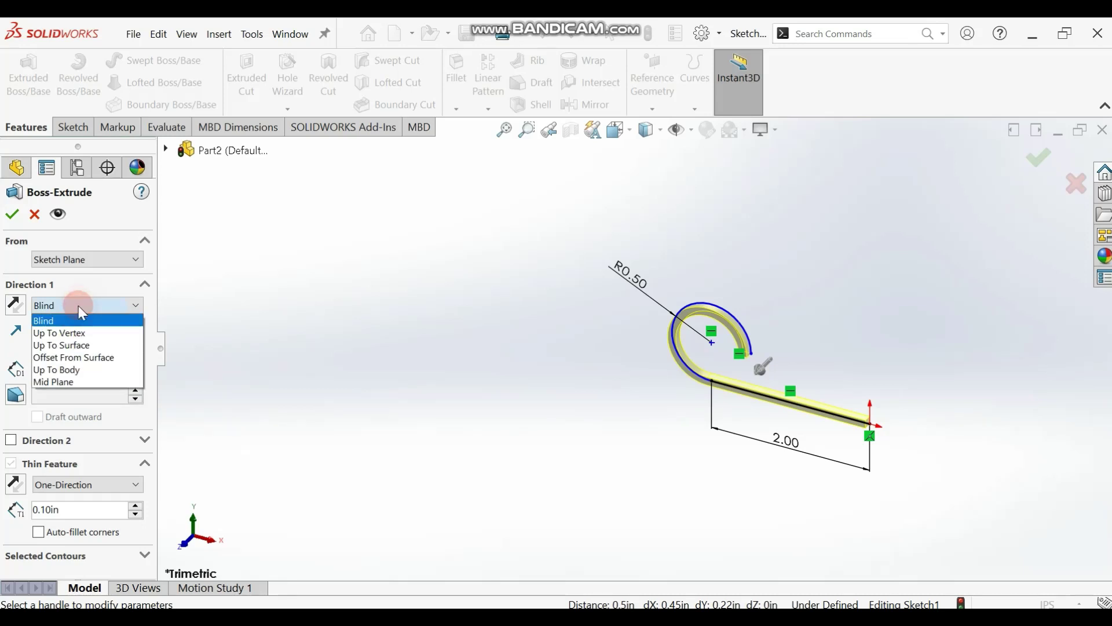
left_click(79, 383)
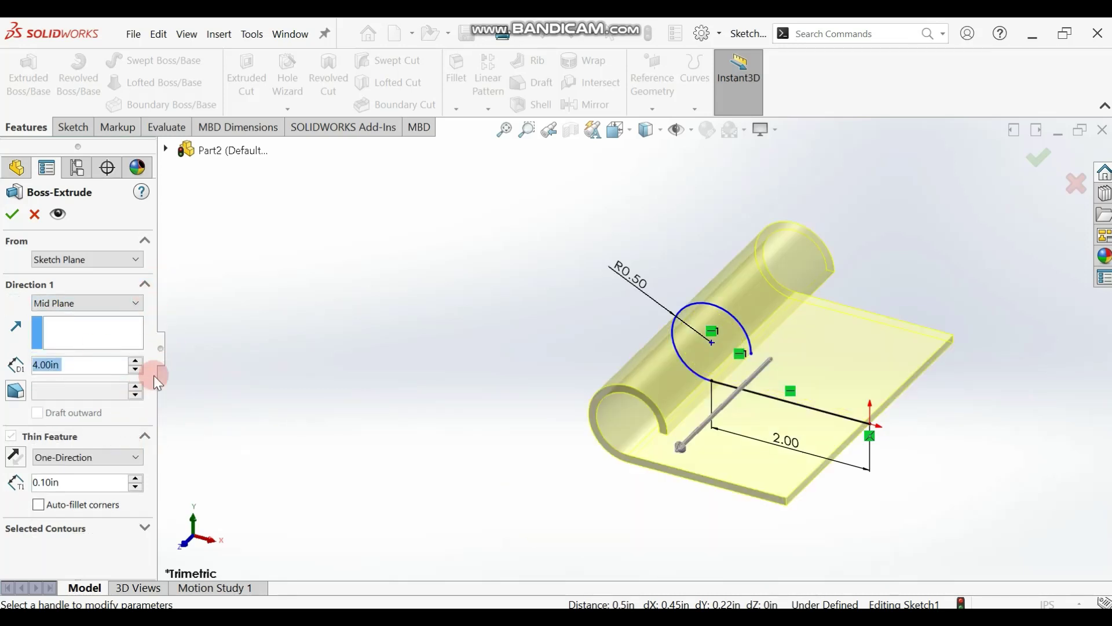
- Try the Mid-Plane and Two-Direction types for the thin feature and return it to One-Direction
left_click(87, 457)
left_click(91, 474)
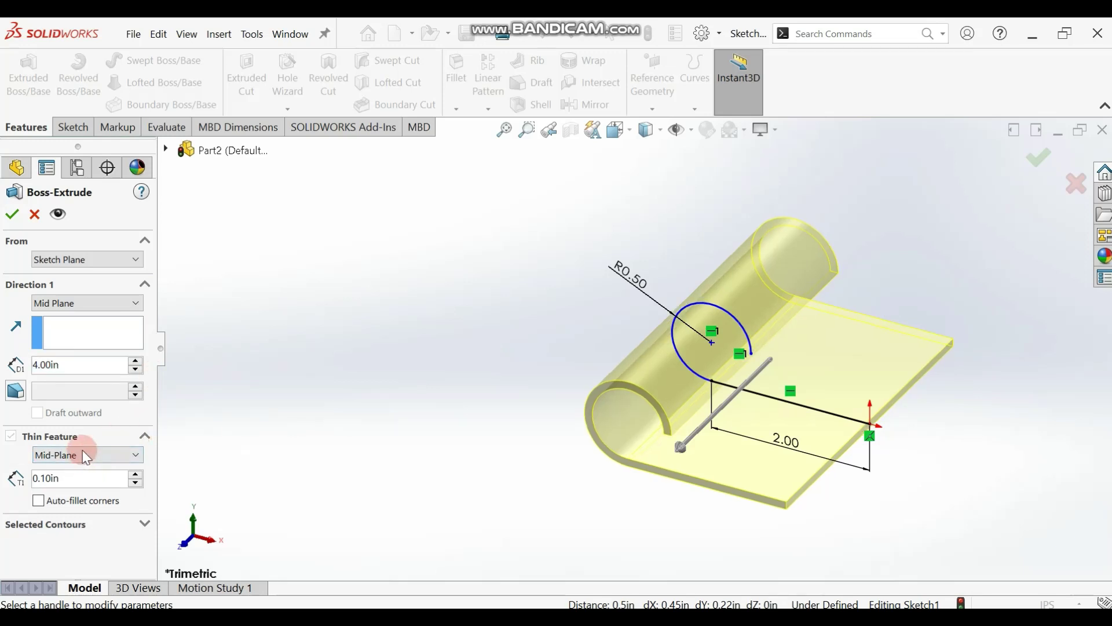
left_click(74, 454)
left_click(75, 466)
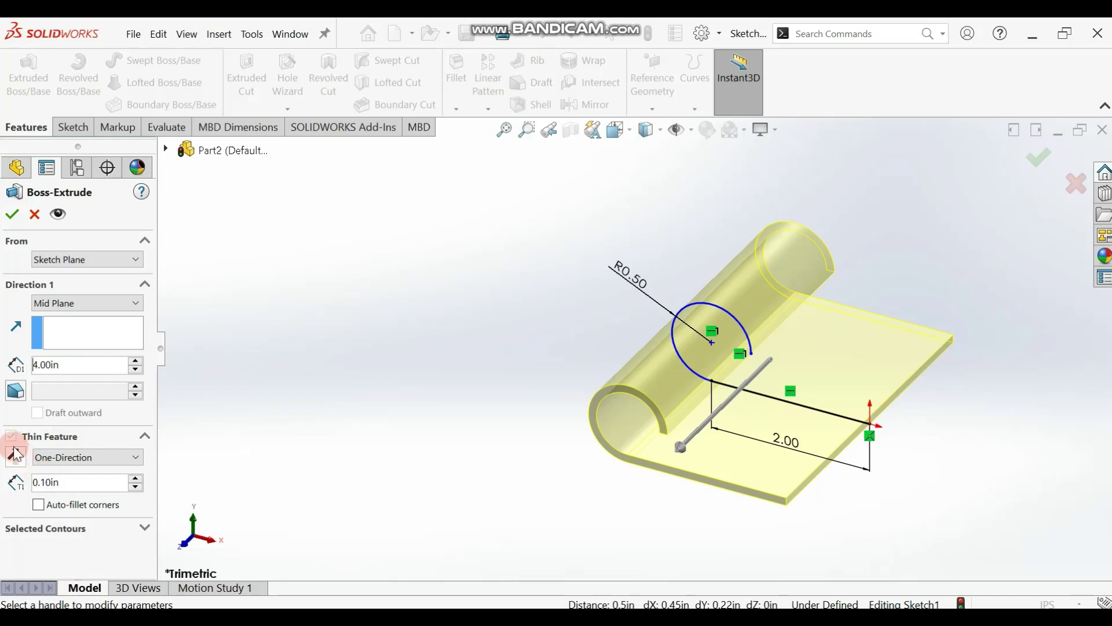
left_click(63, 457)
left_click(133, 456)
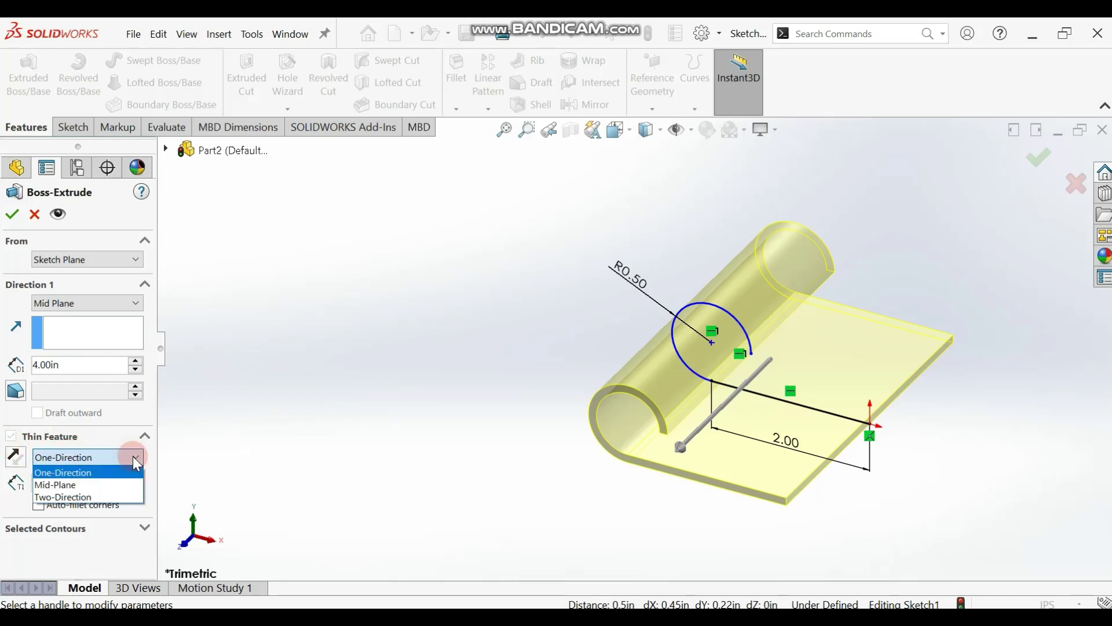
left_click(134, 456)
left_click(134, 462)
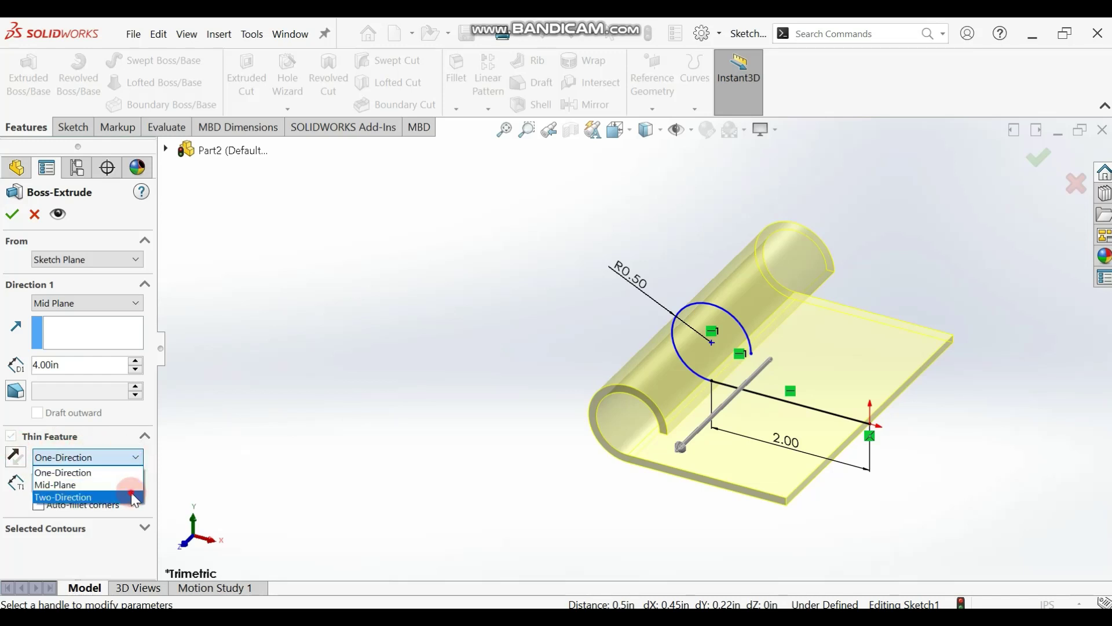
left_click(131, 492)
left_click(138, 451)
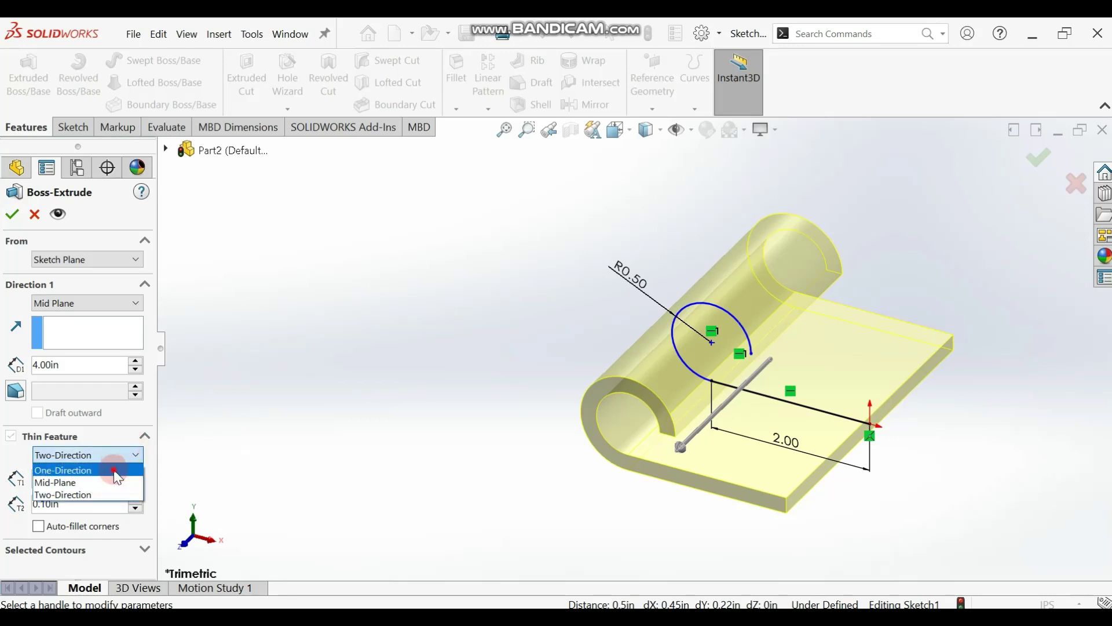
left_click(113, 468)
- Set the thin-feature wall thickness to 0.25 in and complete the extrusion
left_click(102, 482)
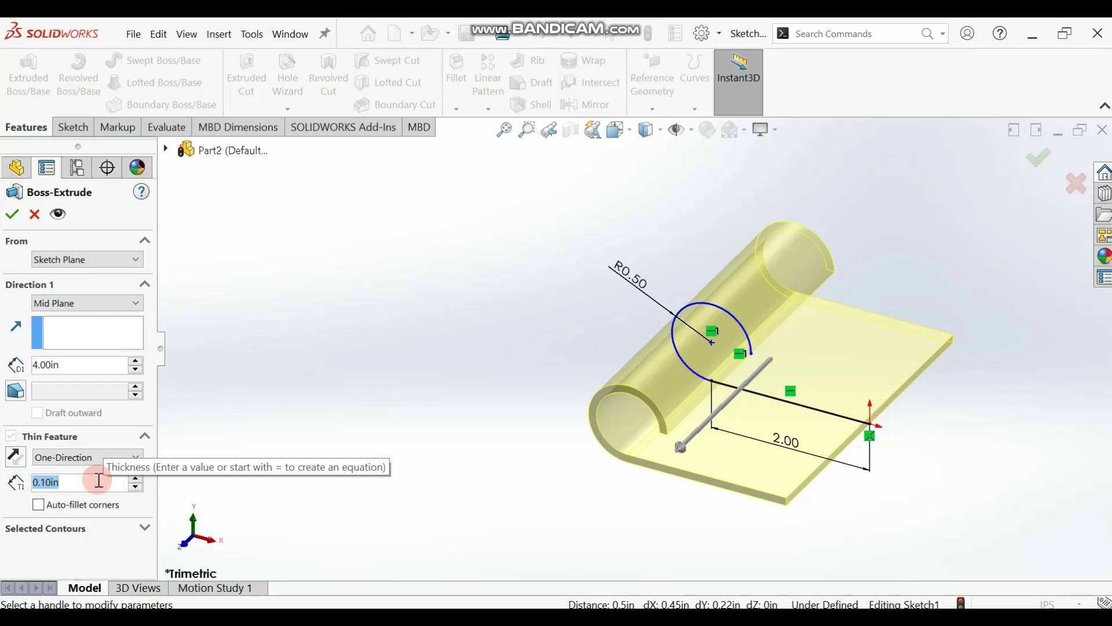
type("0.25")
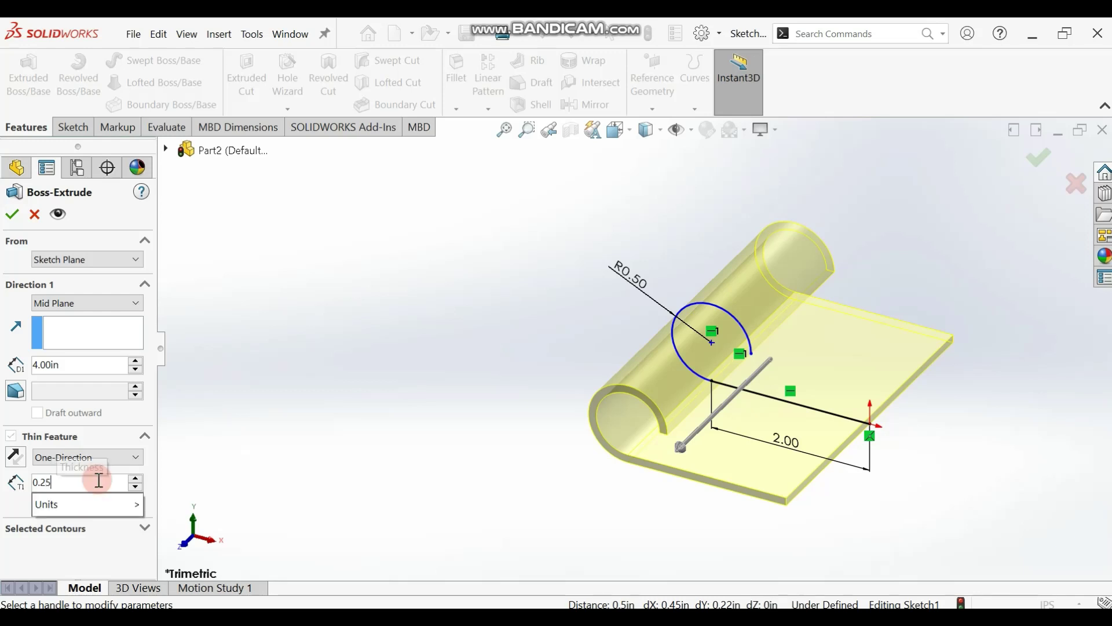
key("Return")
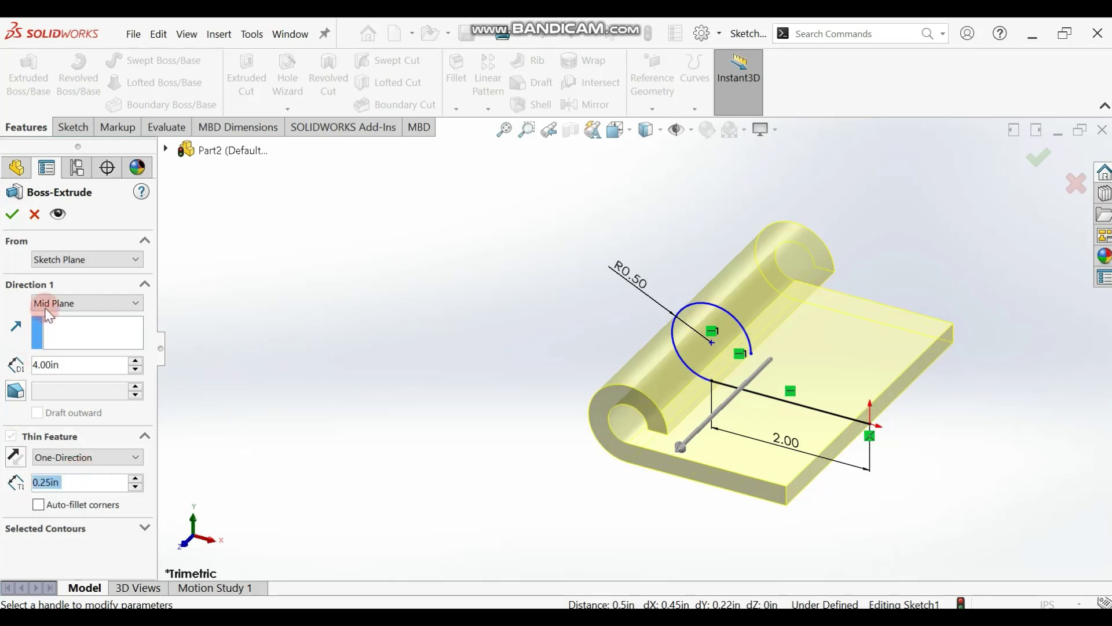
left_click(13, 216)
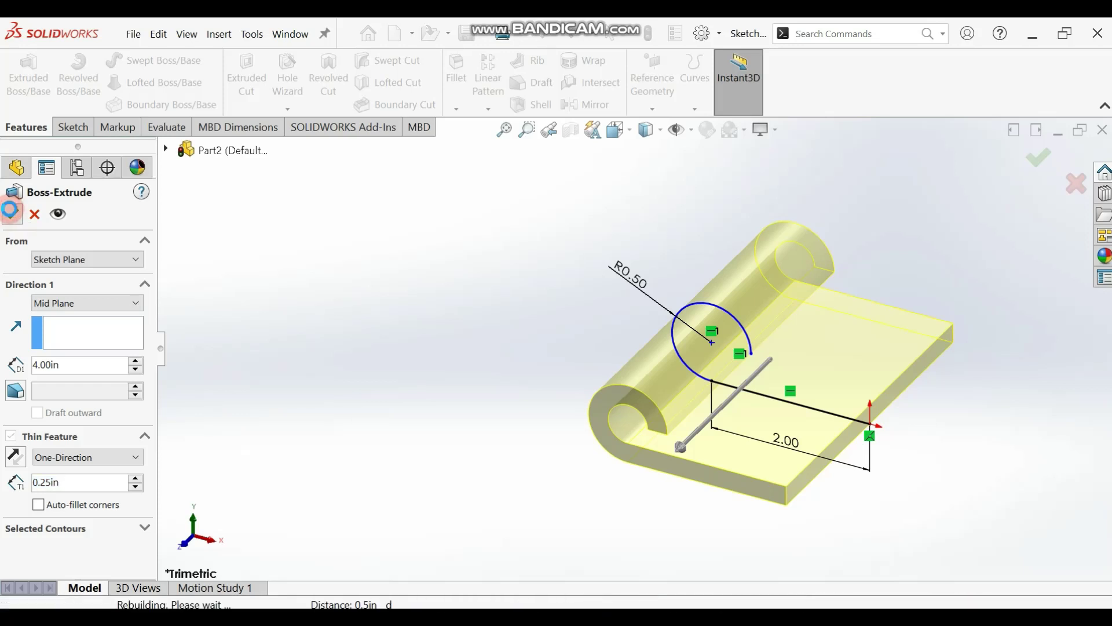
left_click(14, 217)
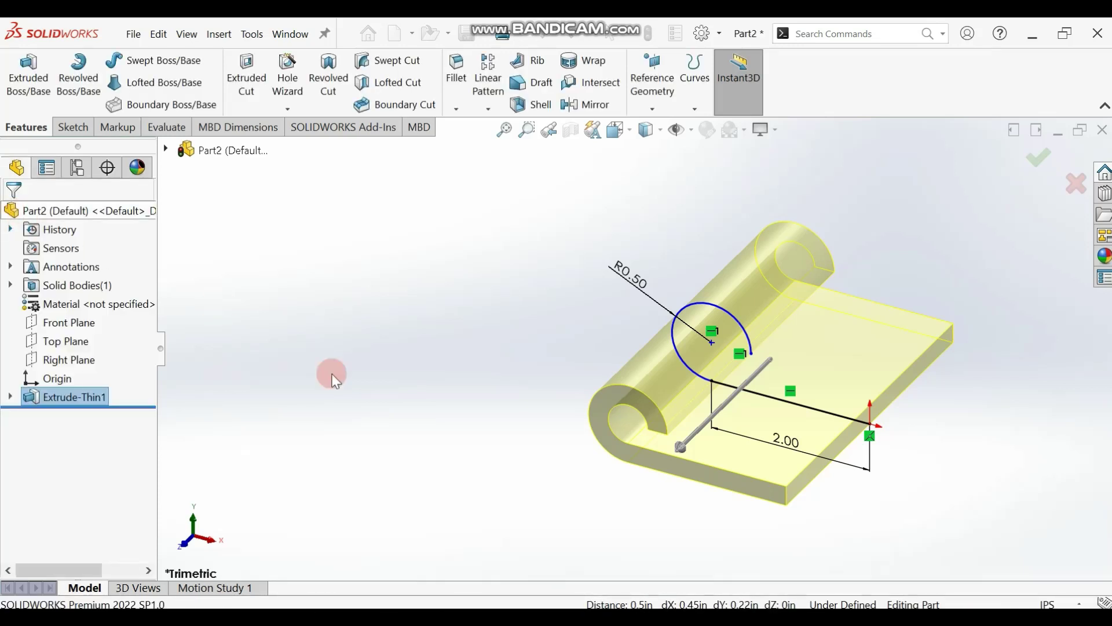
left_click(437, 394)
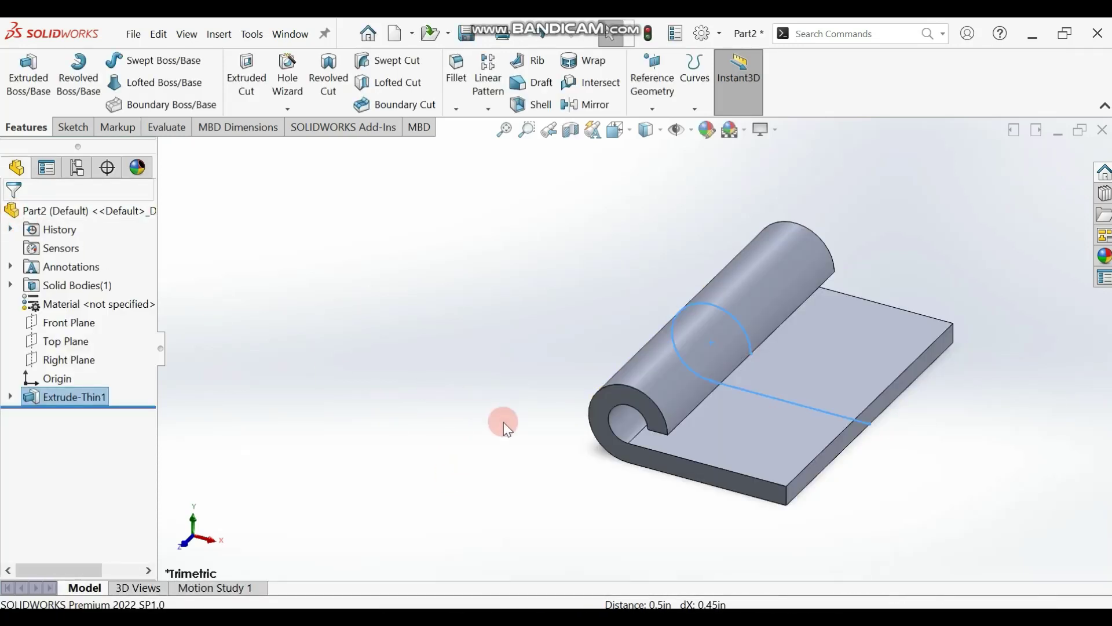
- Start a line sketch on the plate's flat upper face, viewed normal to that face
middle_click_drag(502, 426, 485, 366)
left_click(481, 366)
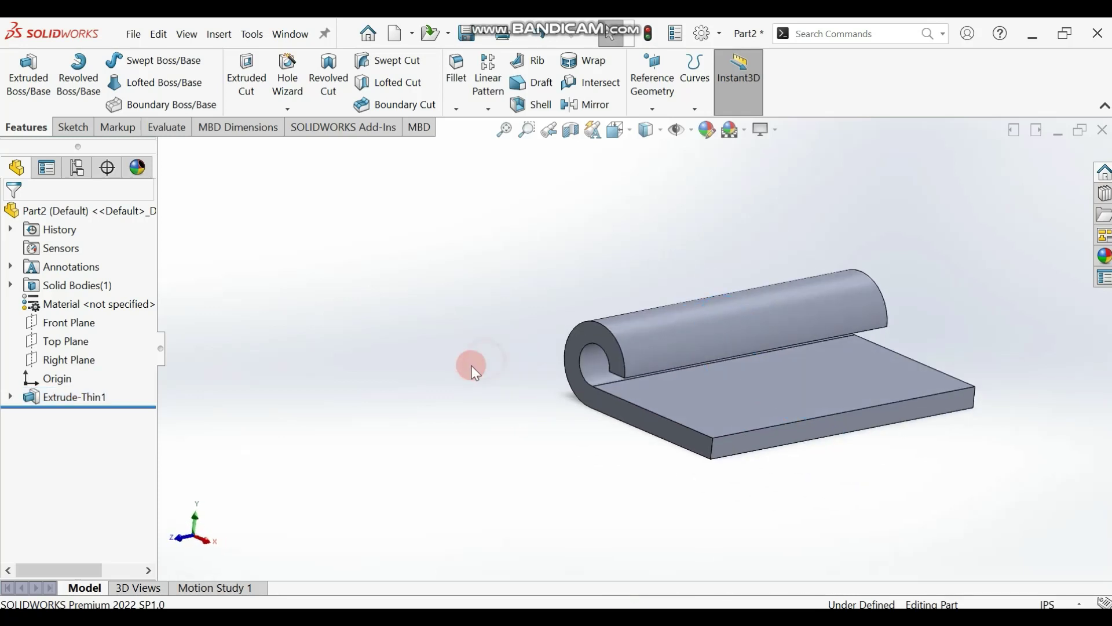
middle_click_drag(467, 405, 379, 285)
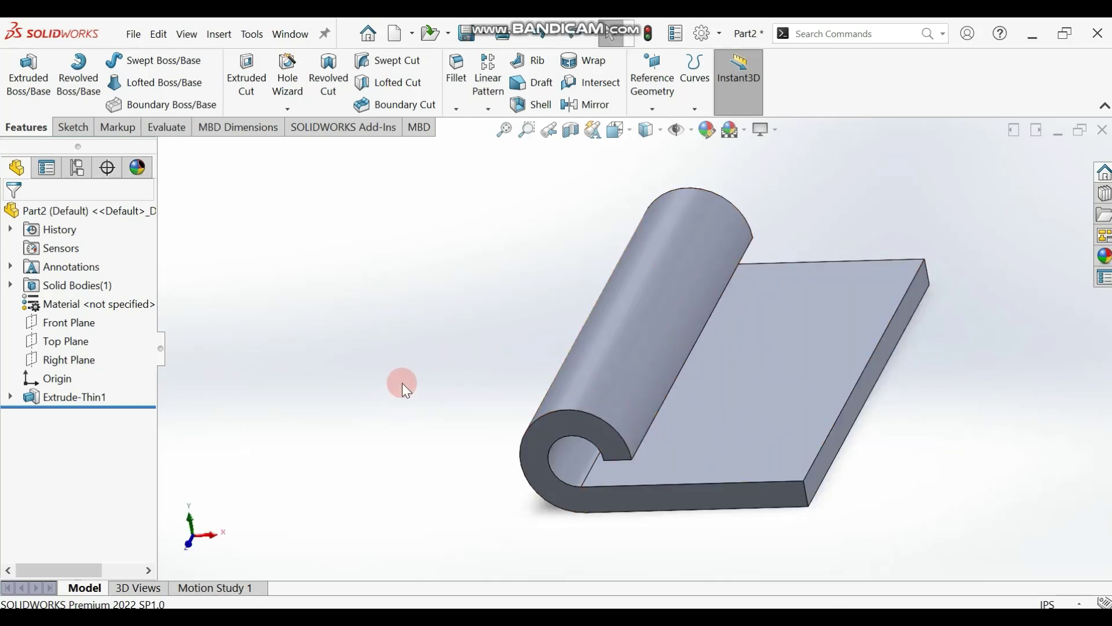
middle_click_drag(402, 384, 406, 426)
left_click(758, 395)
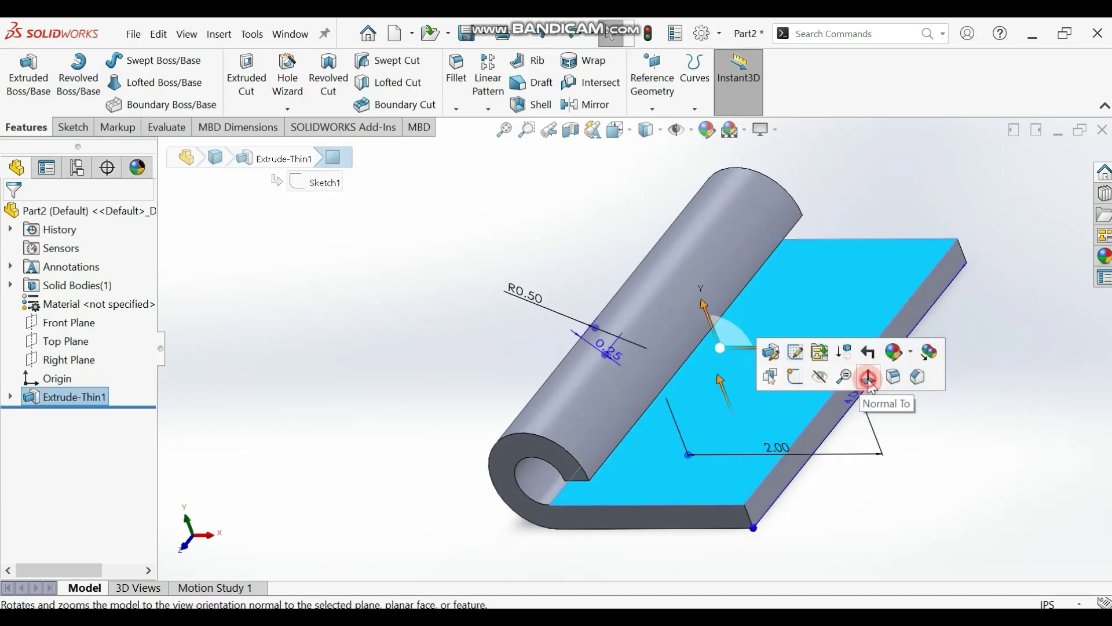
left_click(848, 381)
left_click(340, 347)
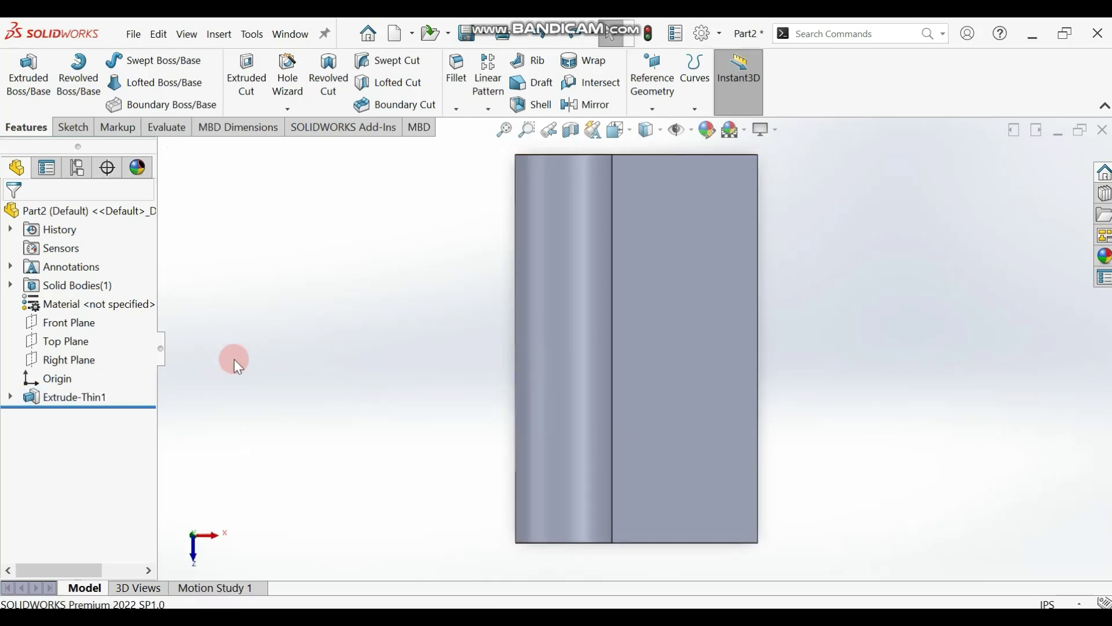
left_click(72, 128)
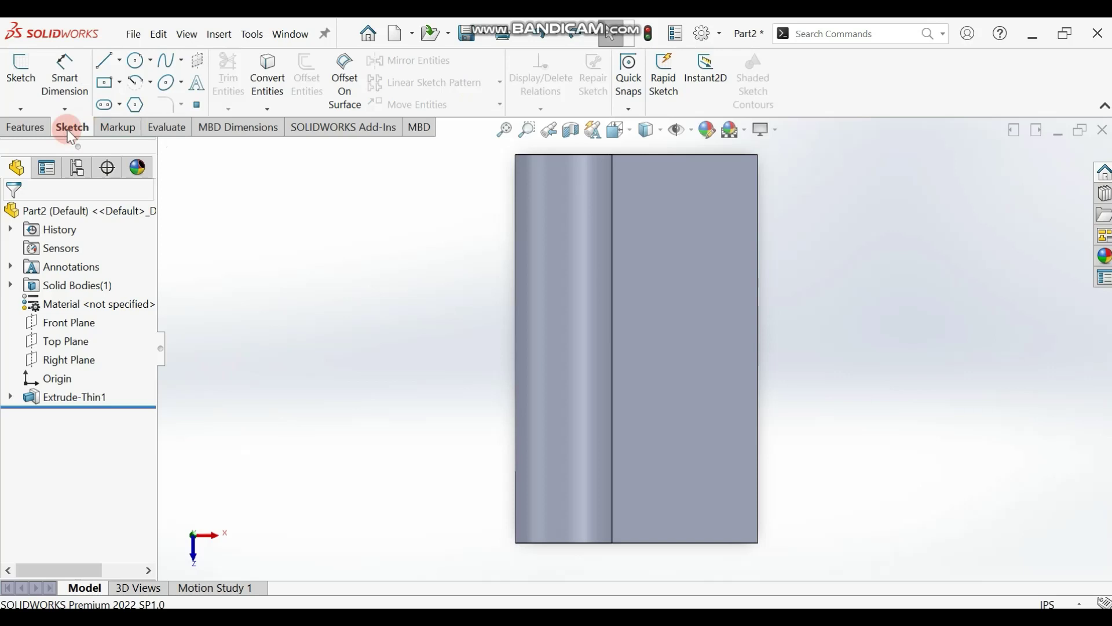
left_click(106, 61)
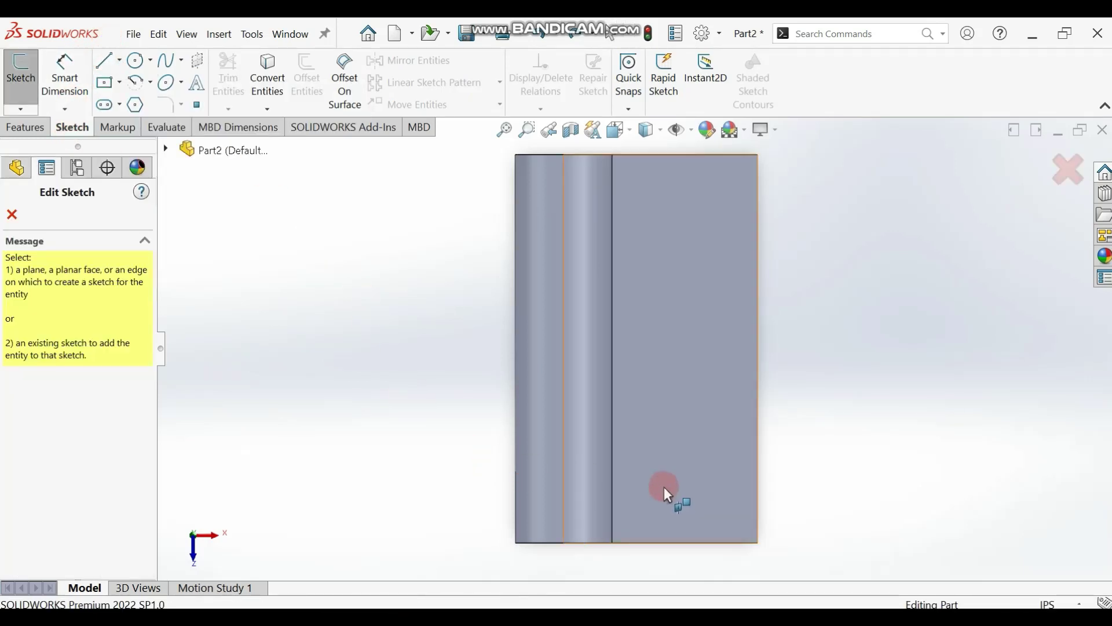
left_click(647, 482)
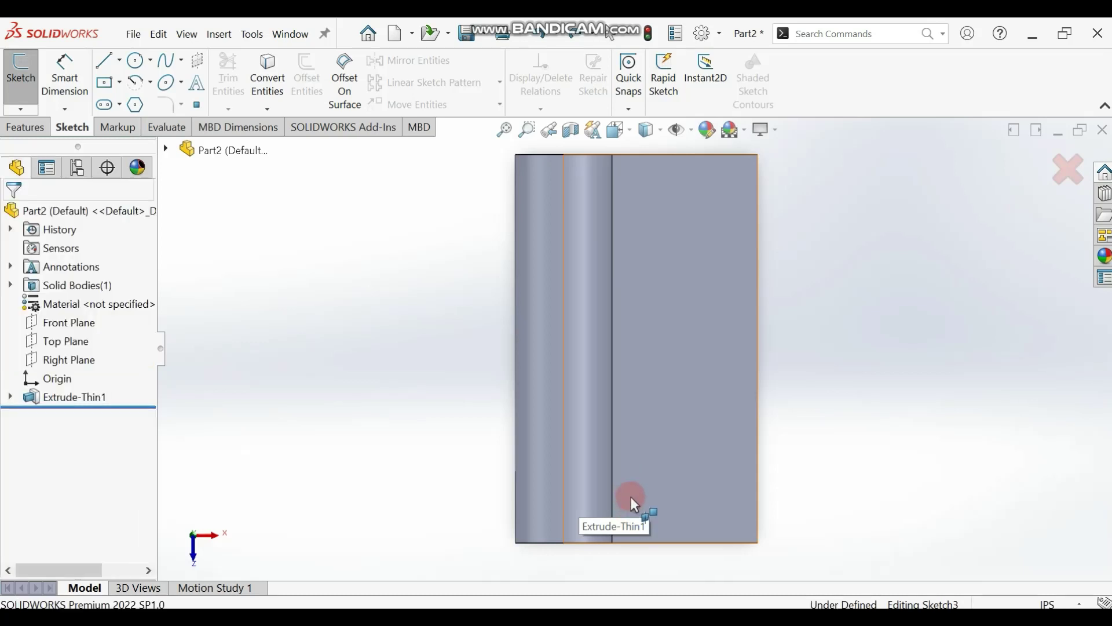
- Draw a closed rectangle of lines about 1 in wide and 0.79 in tall across the barrel, starting from its front end edge
left_click(612, 543)
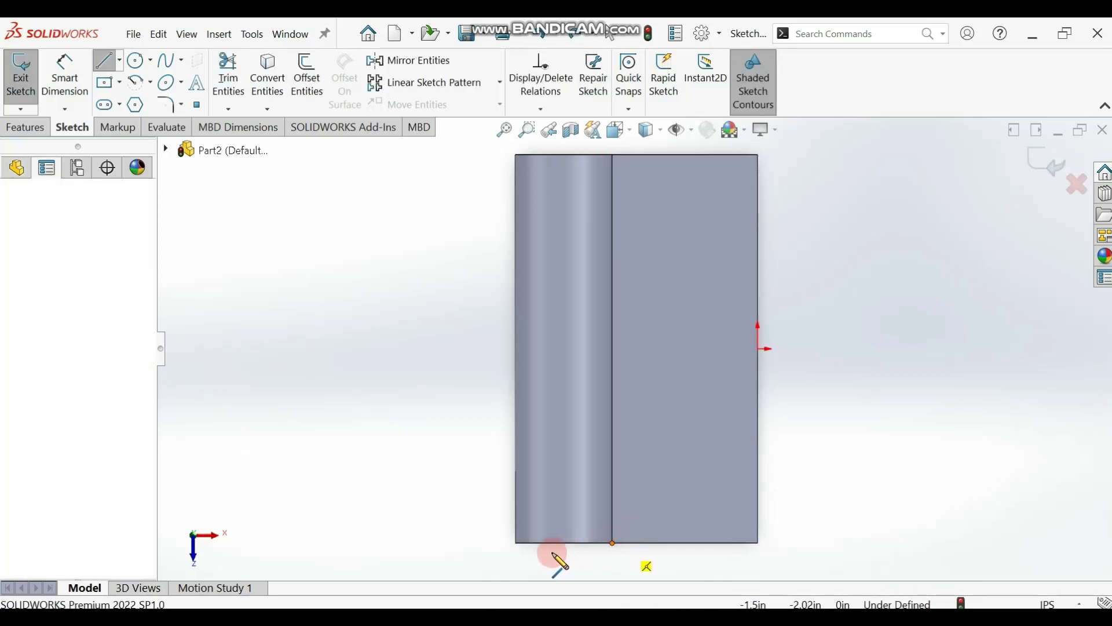
left_click(515, 543)
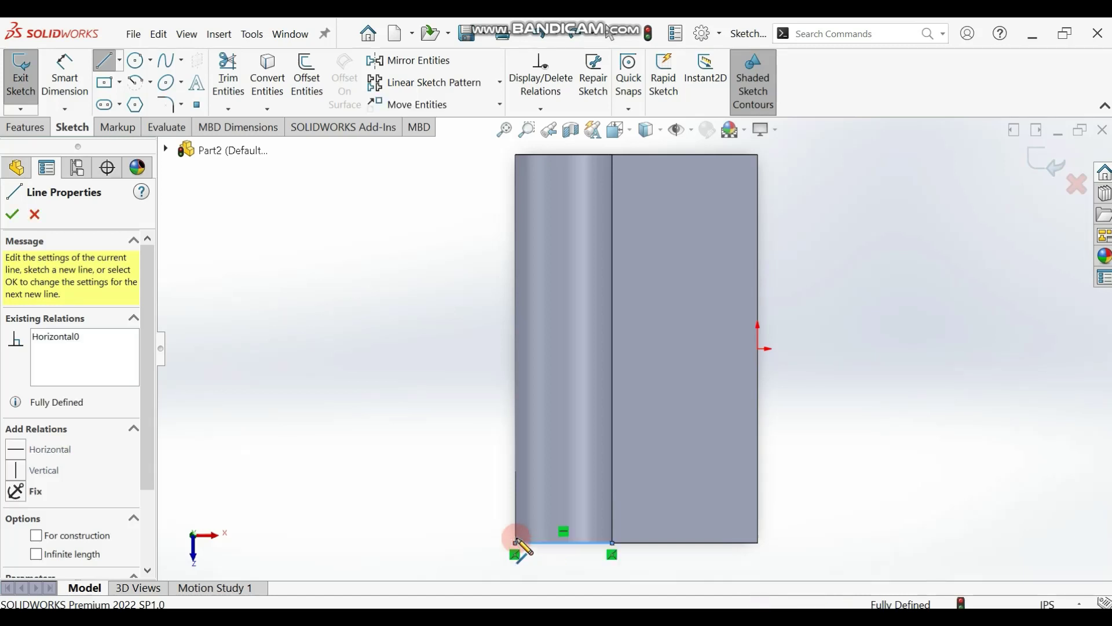
left_click(516, 466)
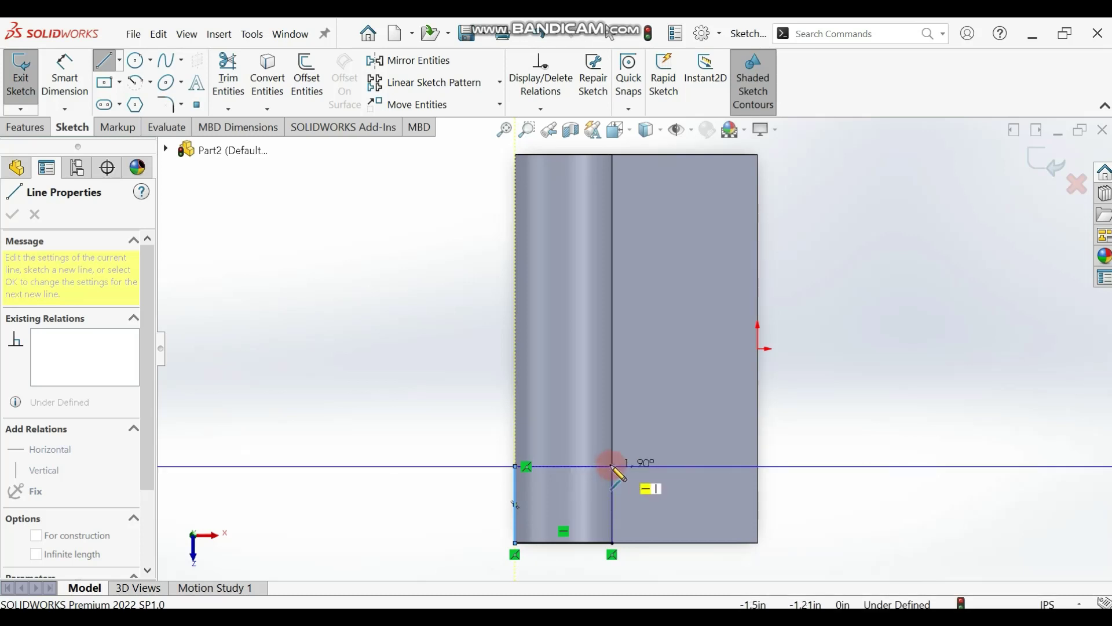
left_click(613, 467)
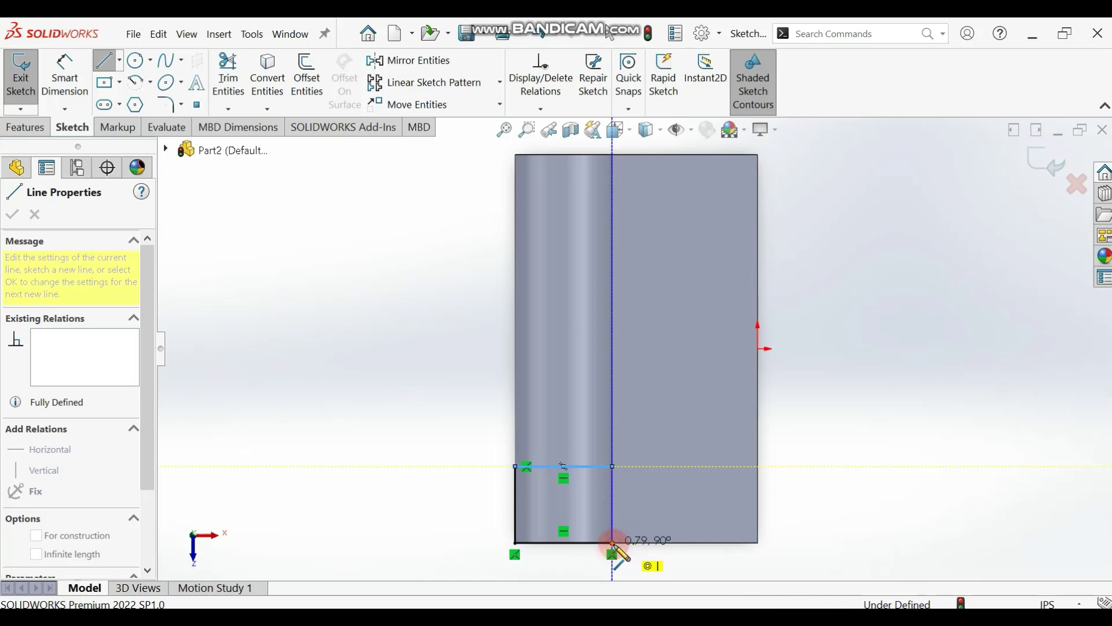
double_click(613, 544)
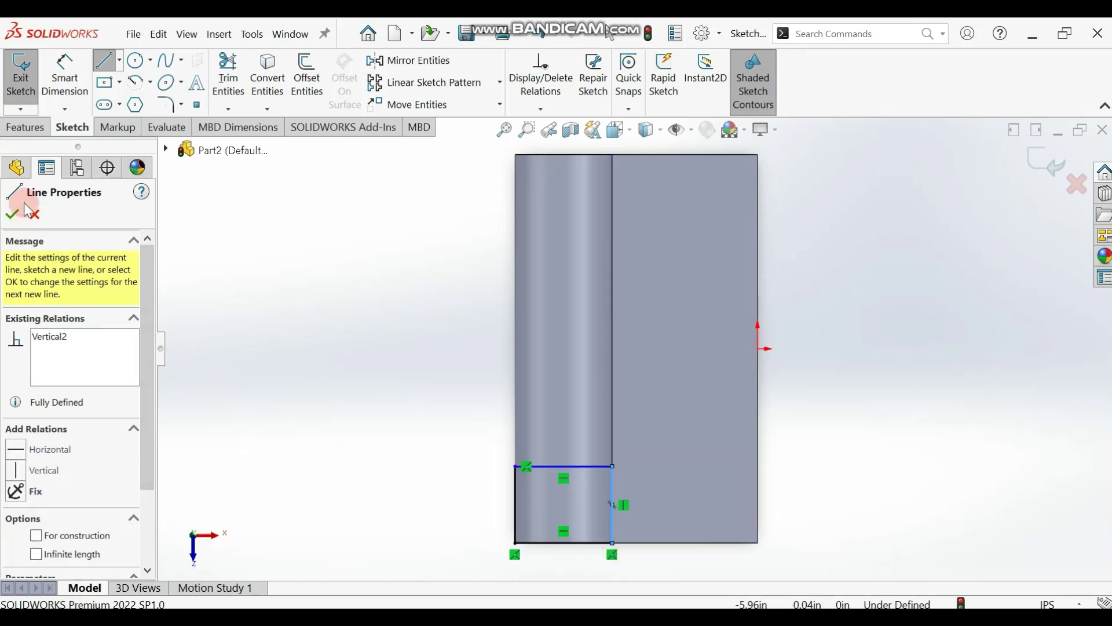
- Dimension the rectangle's vertical side to 1 in
left_click(65, 76)
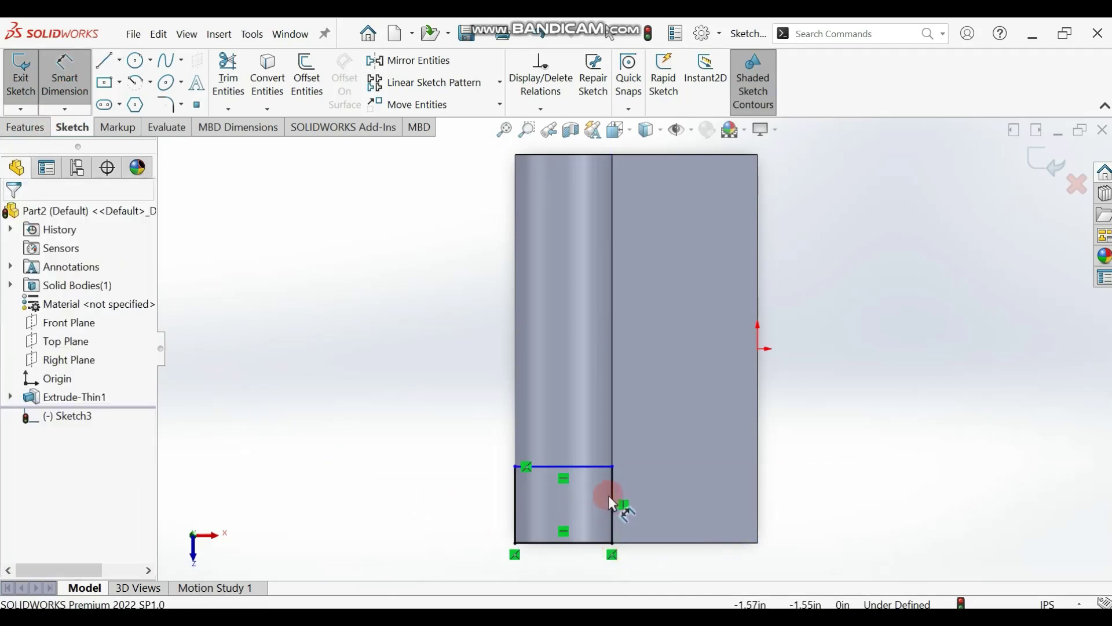
left_click(614, 501)
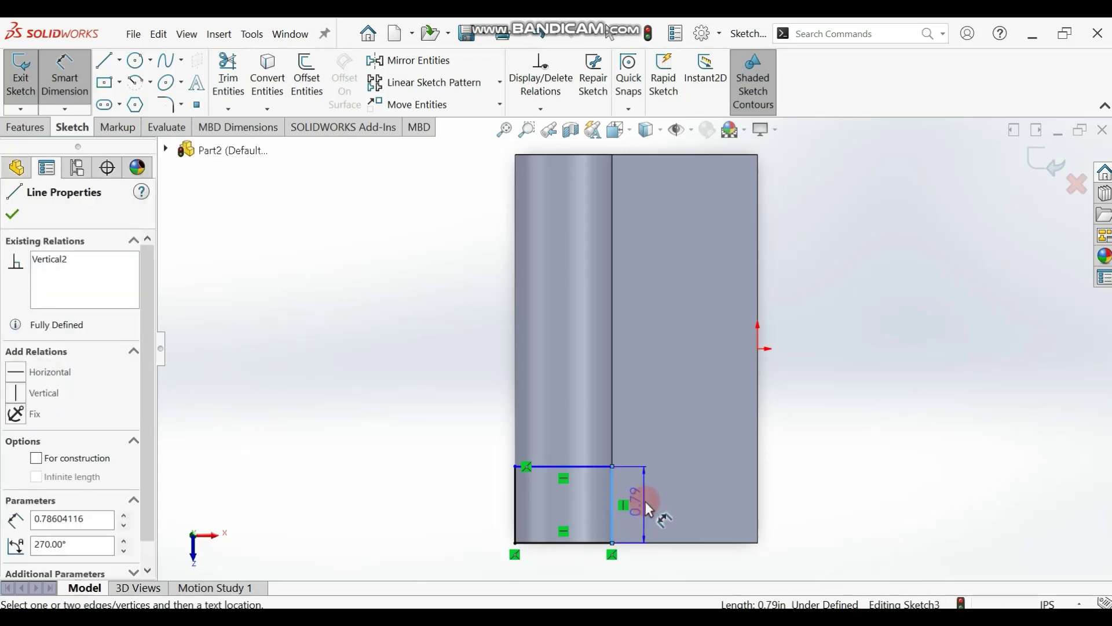
left_click(658, 503)
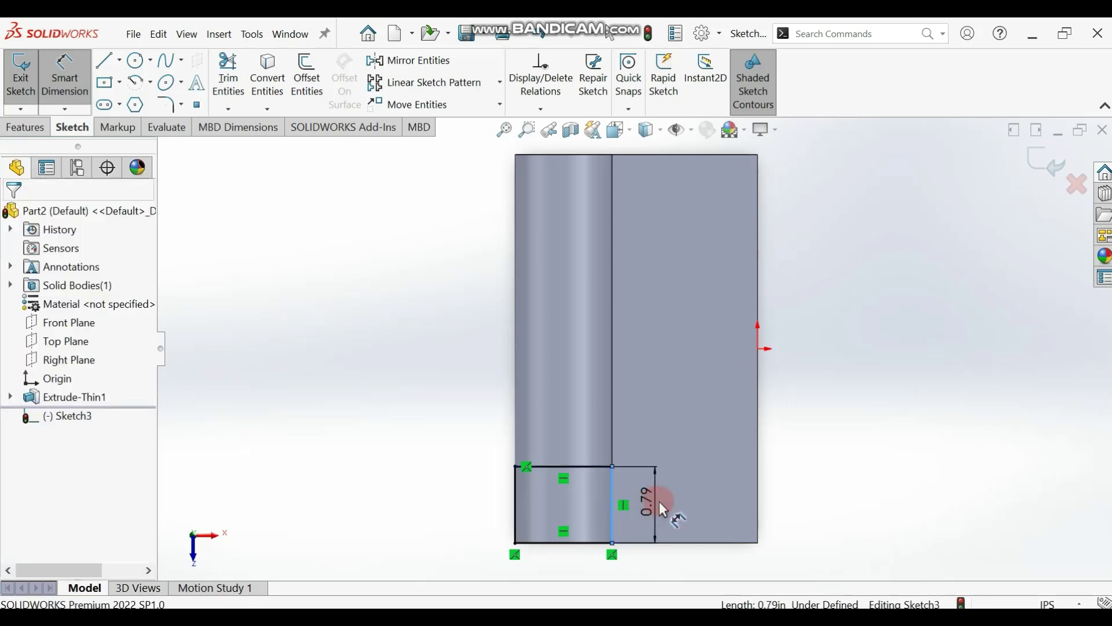
type("1")
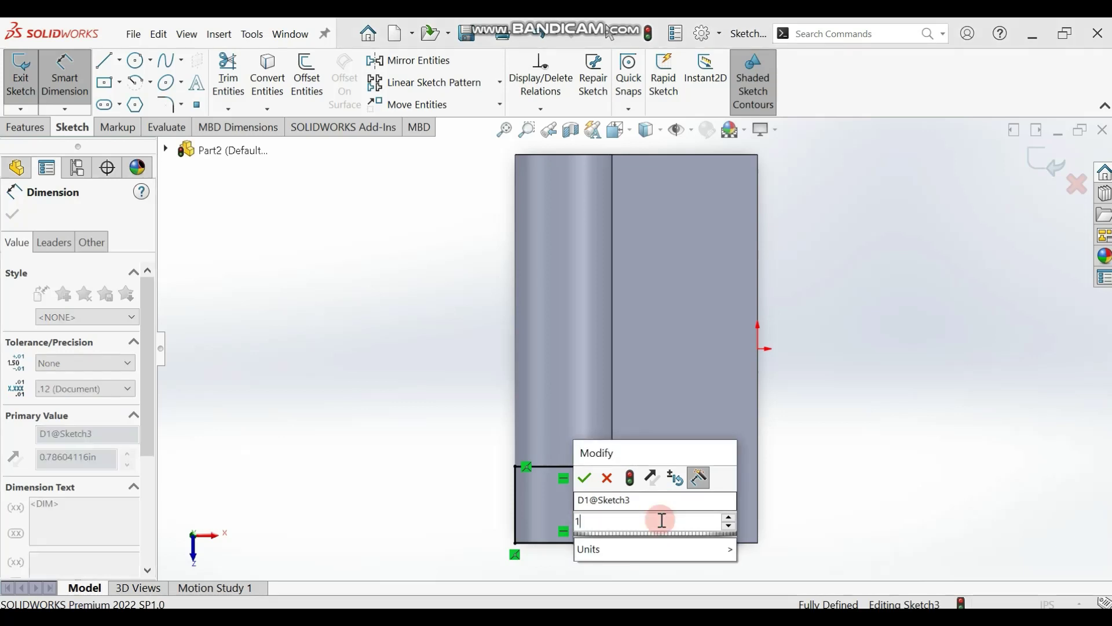
key("Return")
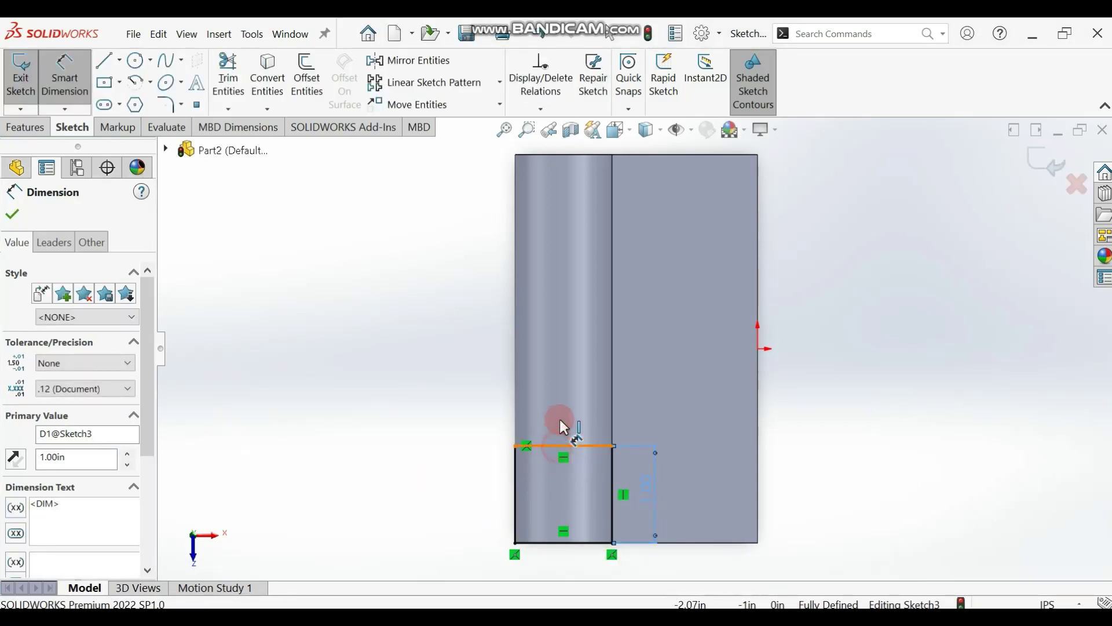
left_click(554, 385)
left_click(551, 377)
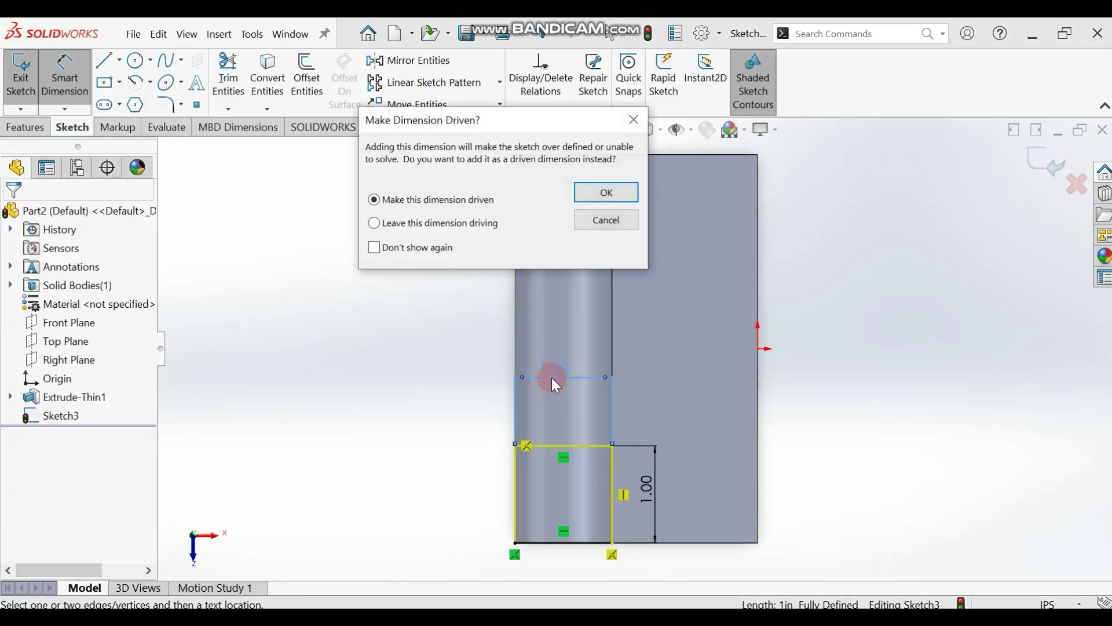
left_click(631, 223)
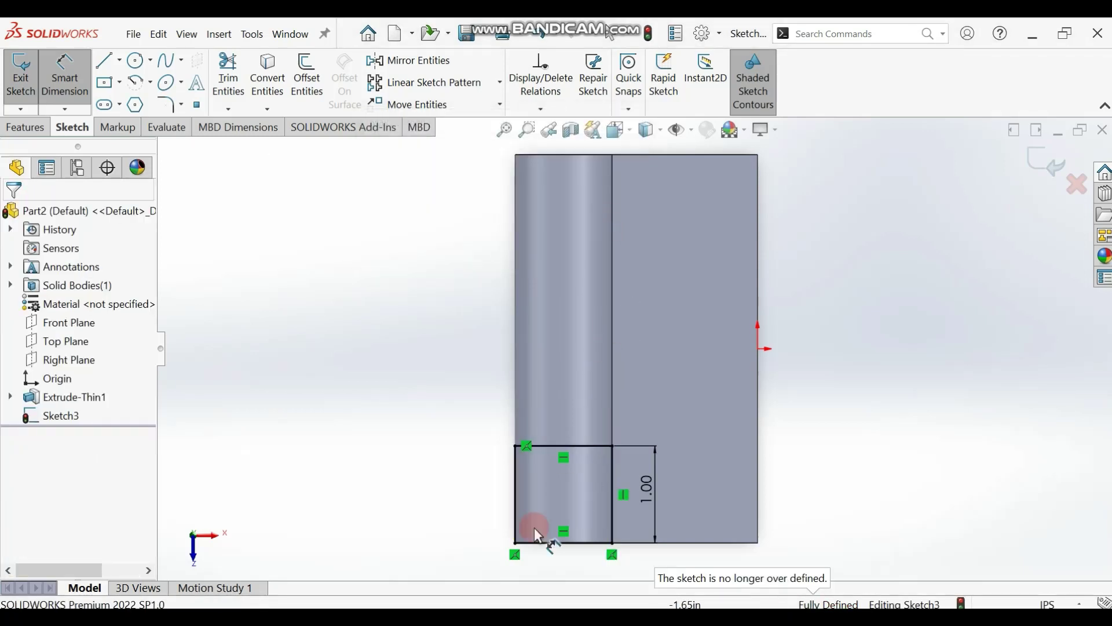
- Cut the sketched rectangle out of the barrel with Extruded Cut, using Through All - Both
left_click(33, 129)
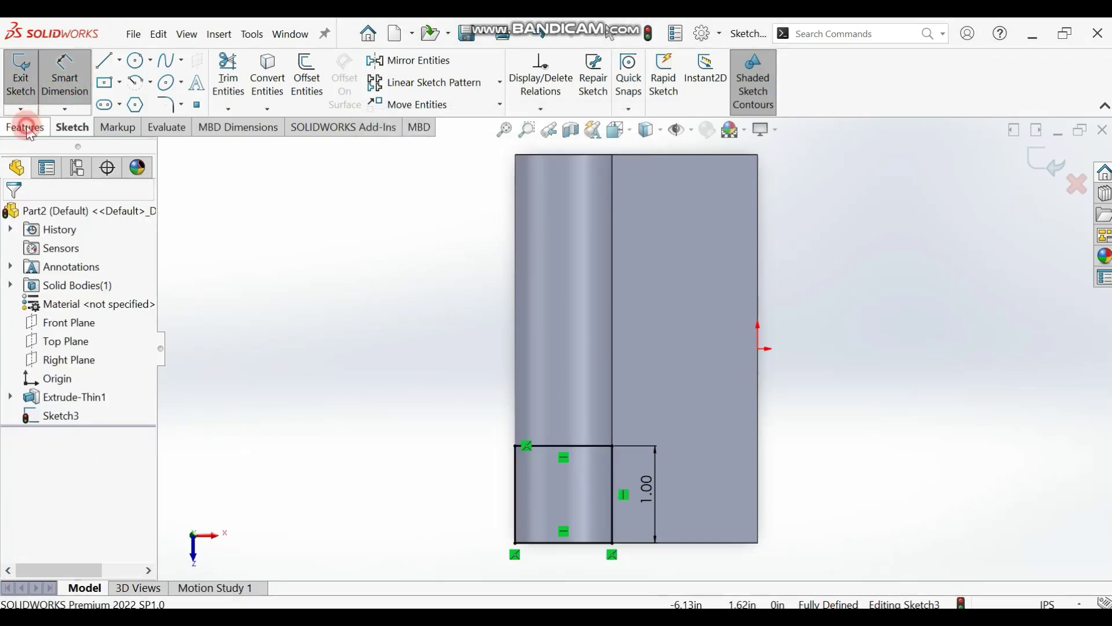
left_click(251, 87)
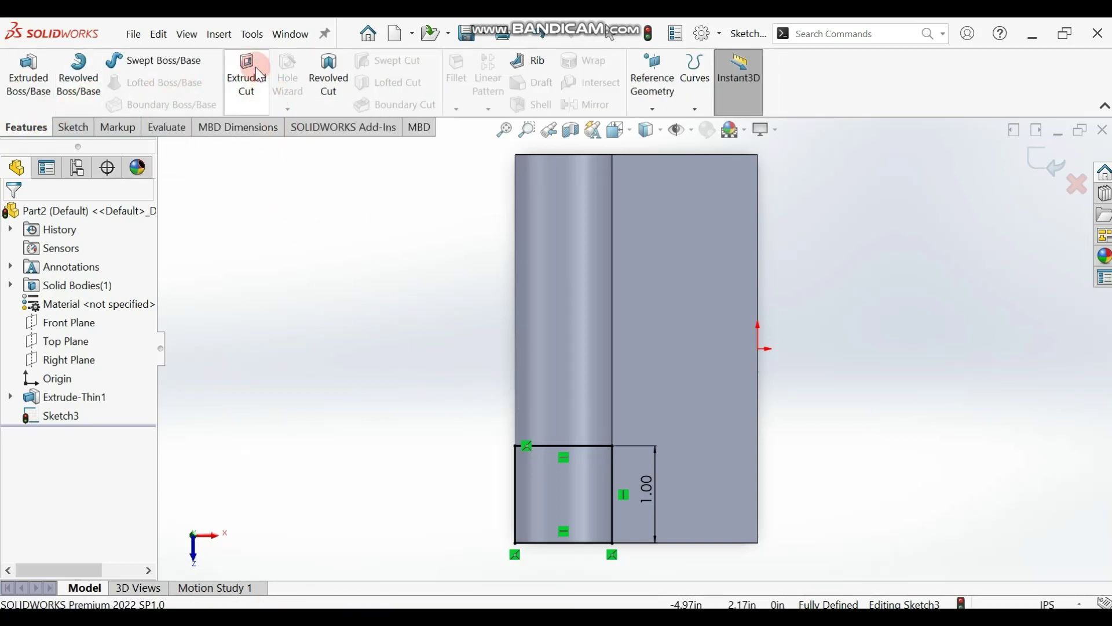
left_click(239, 68)
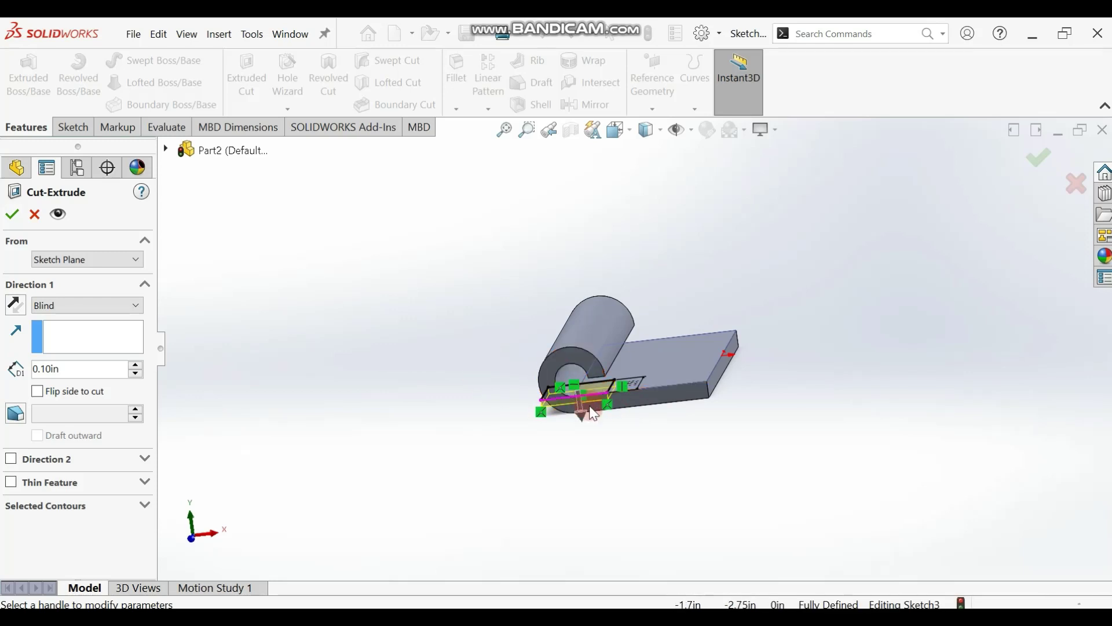
left_click(70, 305)
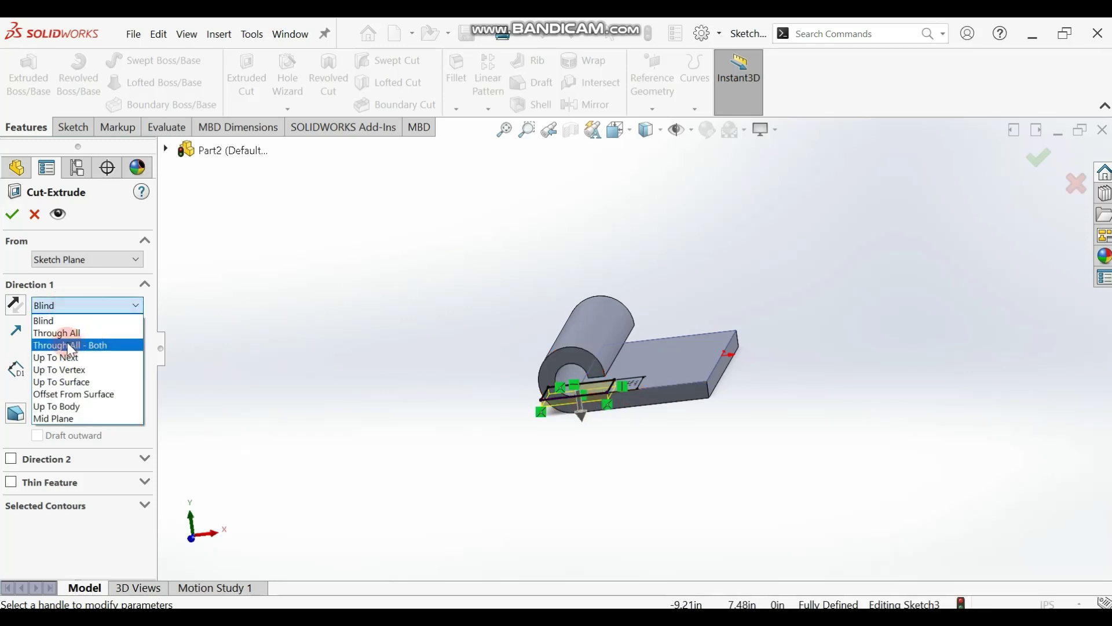
left_click(91, 345)
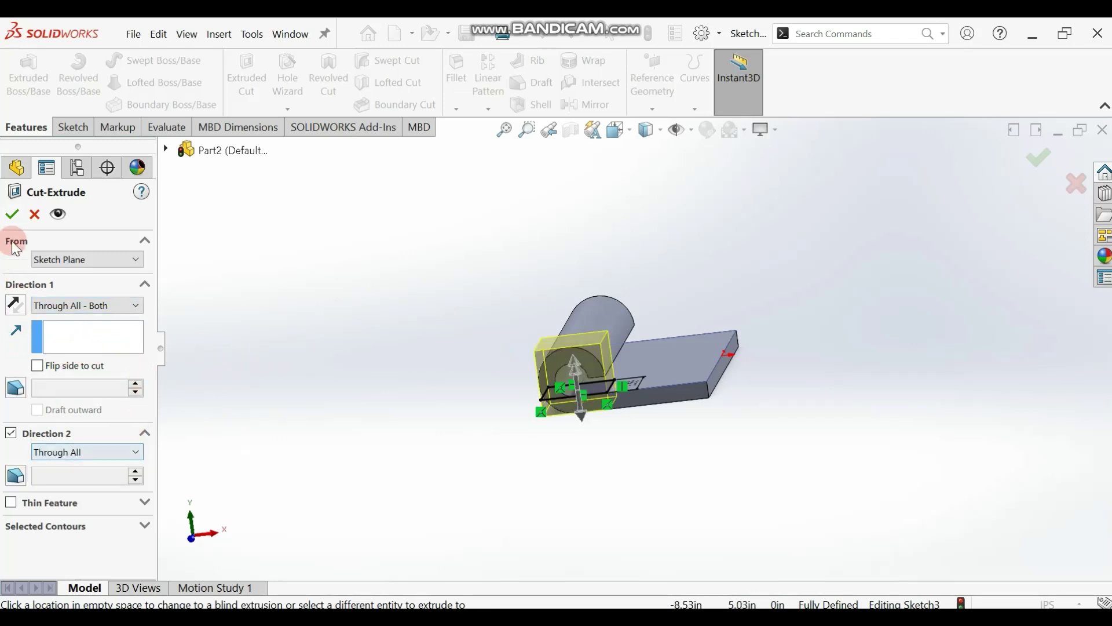
left_click(13, 218)
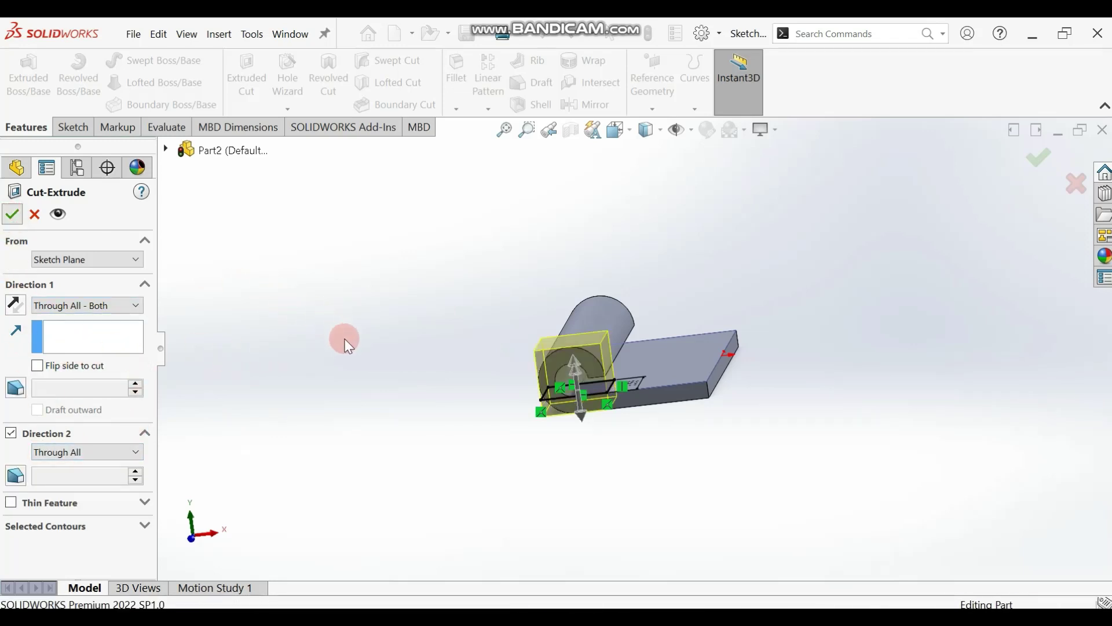
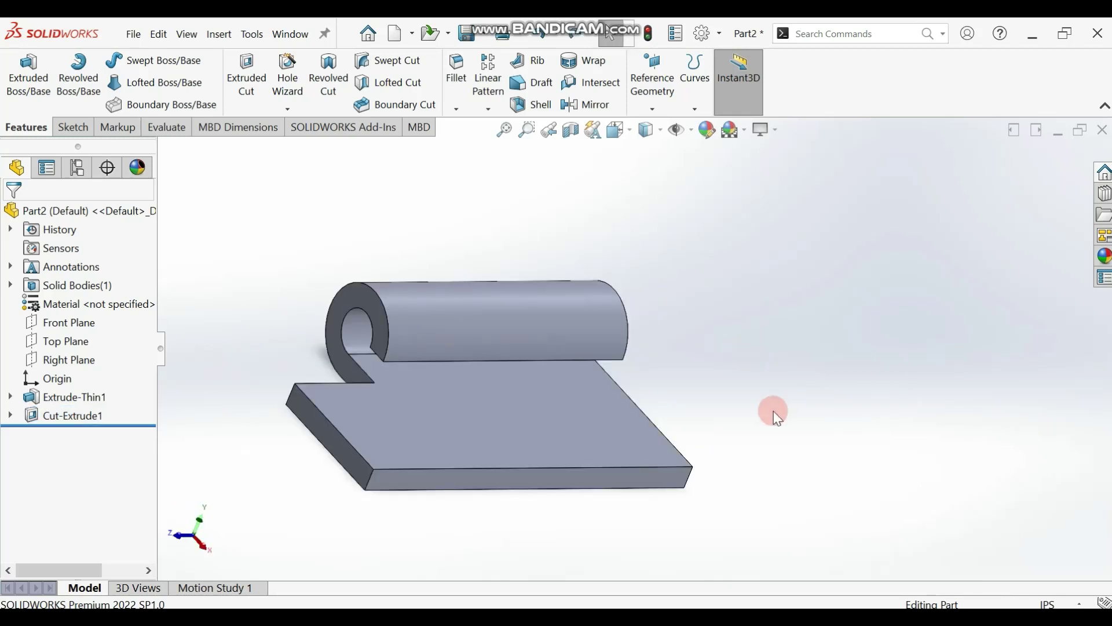
mouse_move(749, 380)
middle_mouse_down()
mouse_move(670, 450)
mouse_move(745, 447)
middle_mouse_up()
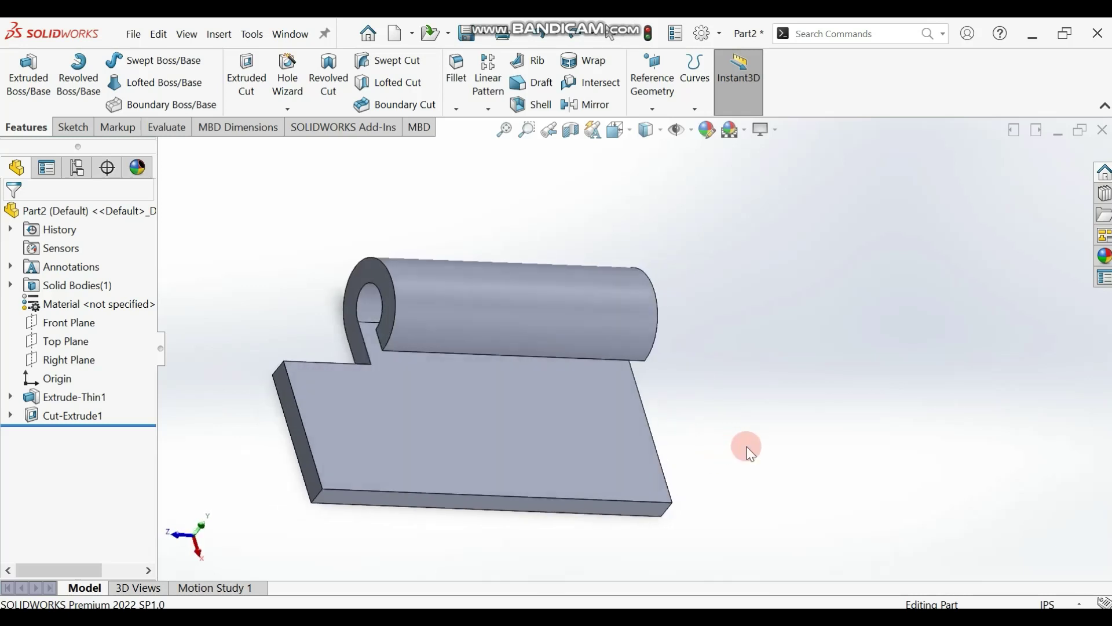
- Start a linear pattern of the barrel cut, using the plate's long edge opposite the barrel as its direction
left_click(90, 446)
left_click(69, 415)
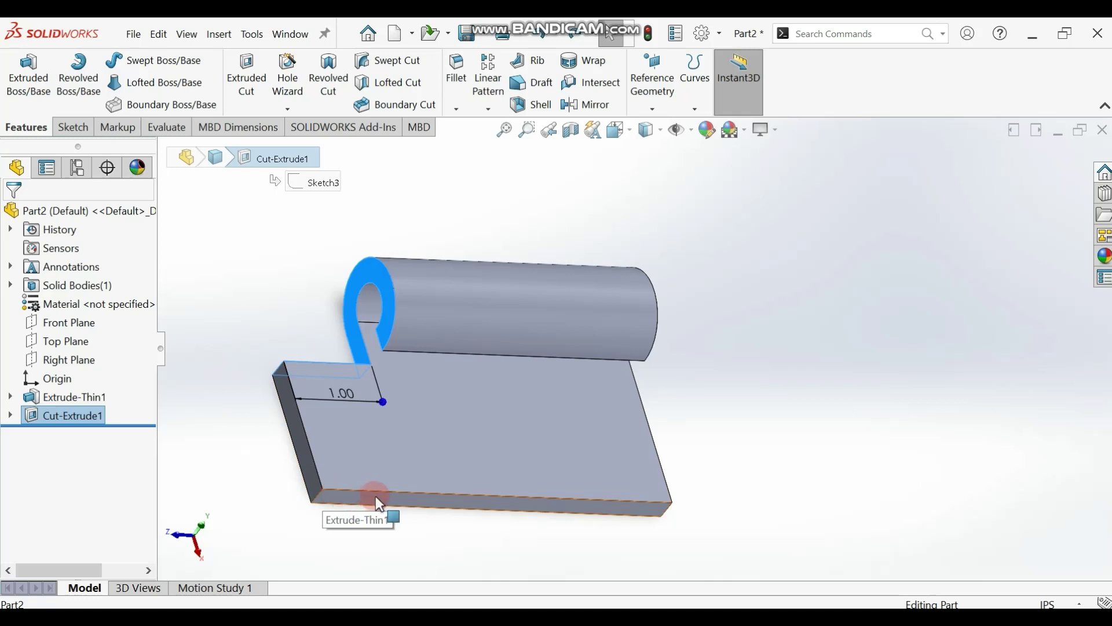
left_click(323, 396)
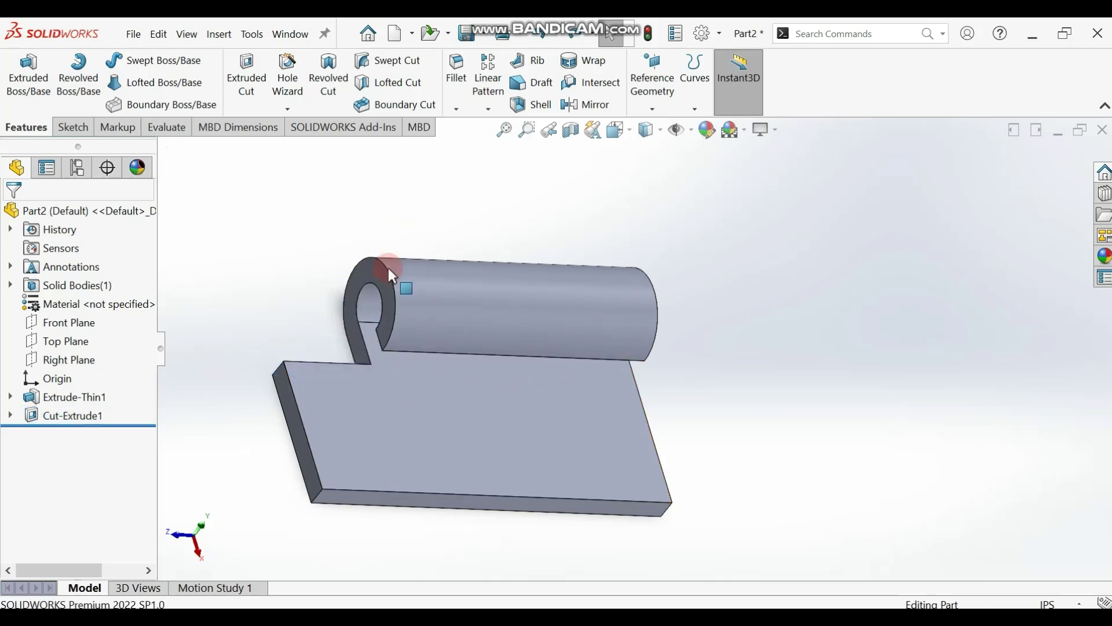
left_click(90, 414)
left_click(117, 401)
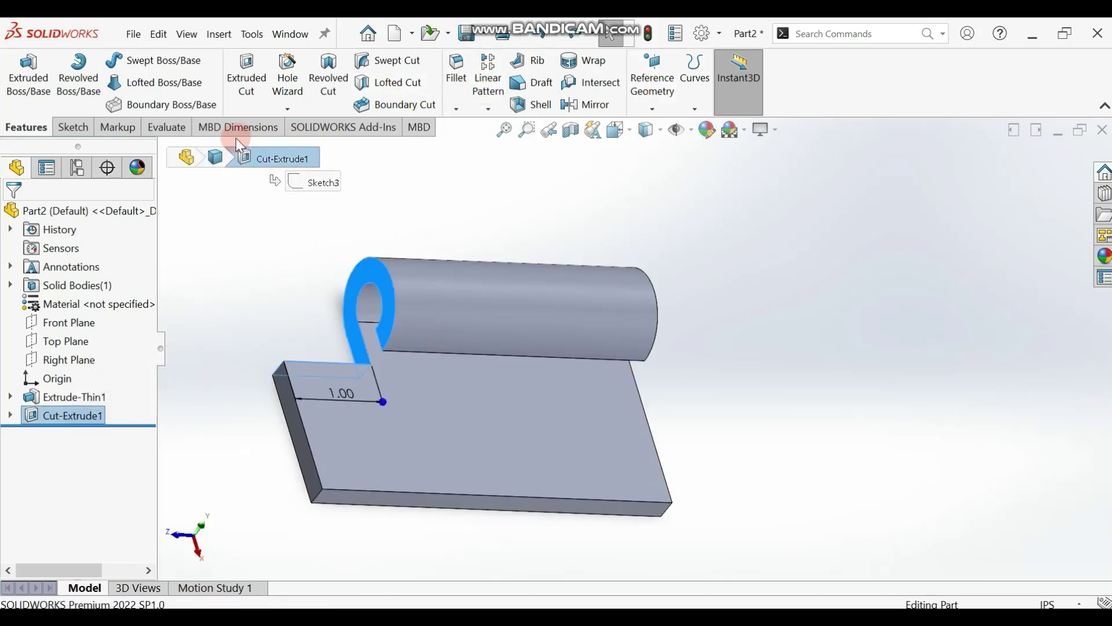
left_click(74, 128)
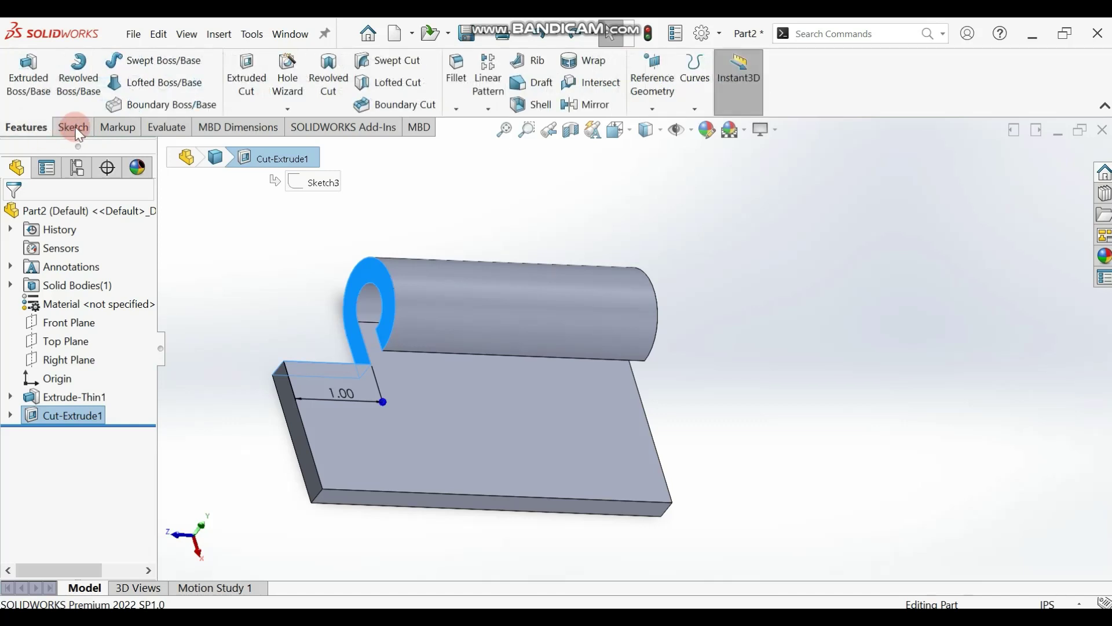
left_click(73, 128)
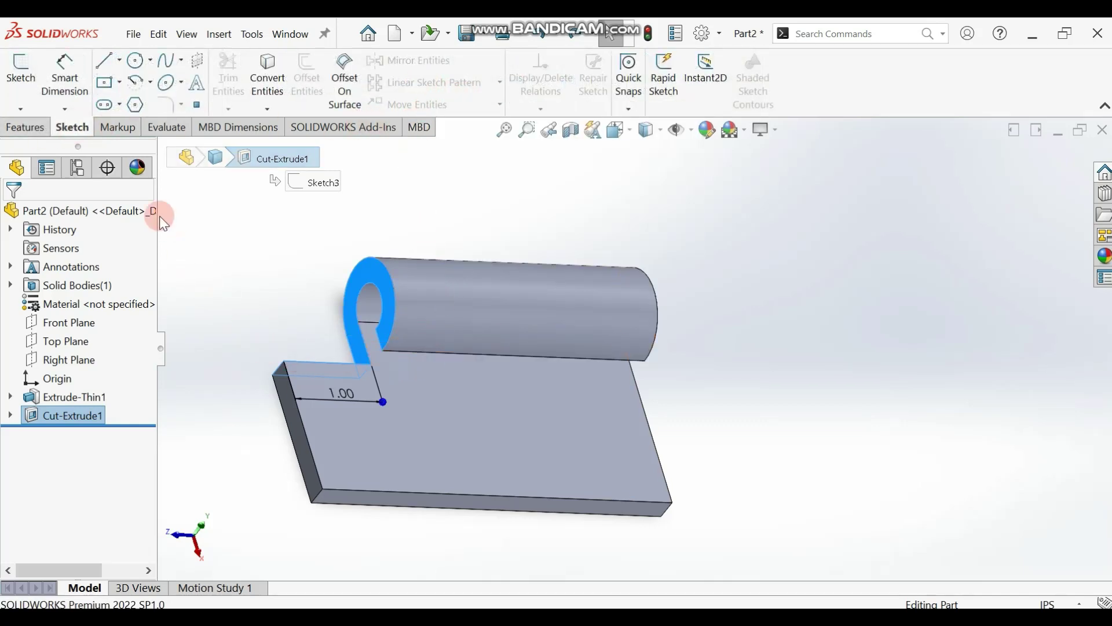
left_click(26, 130)
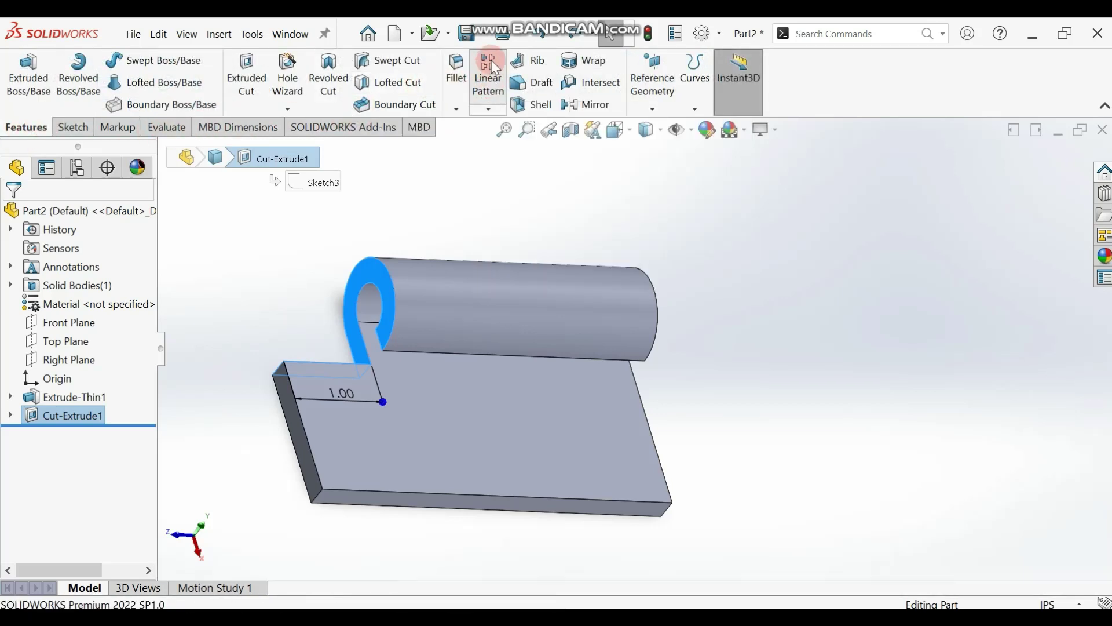
left_click(488, 87)
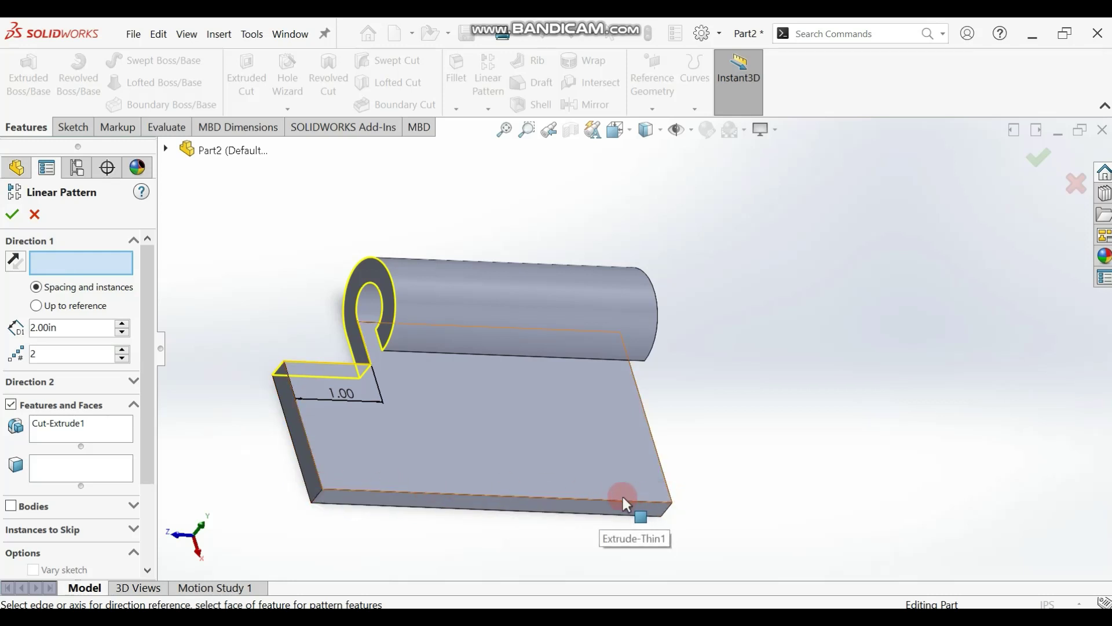
left_click(590, 498)
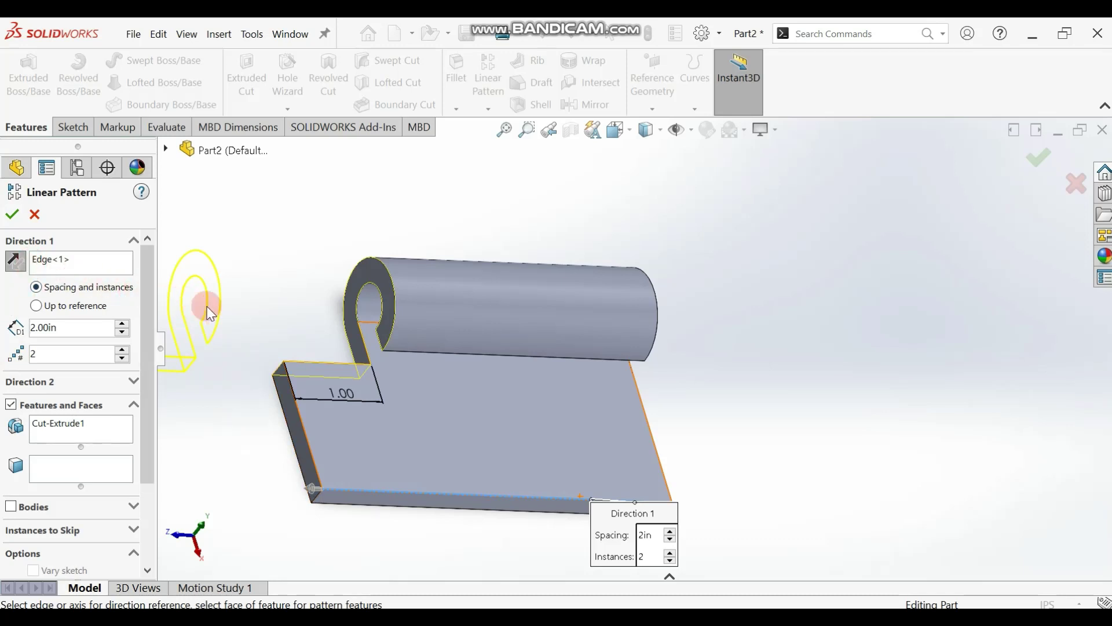
- Reverse the pattern direction to run along the barrel and complete the pattern with 2 in spacing and 2 instances
scroll(276, 302, "down", 3)
scroll(308, 318, "up", 4)
scroll(359, 312, "down", 2)
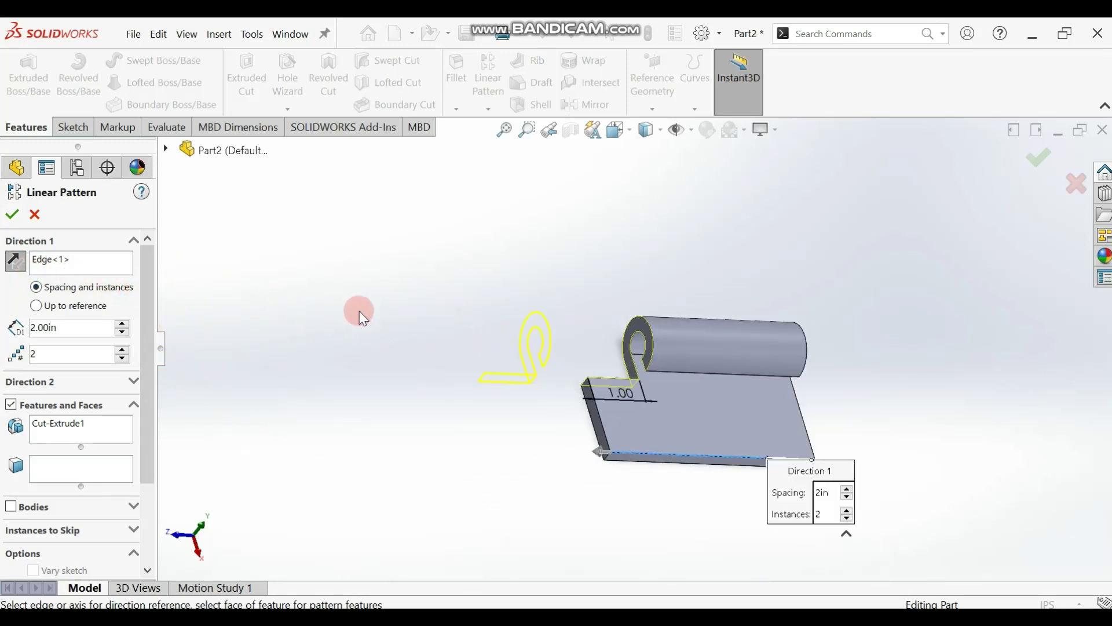
left_click(15, 262)
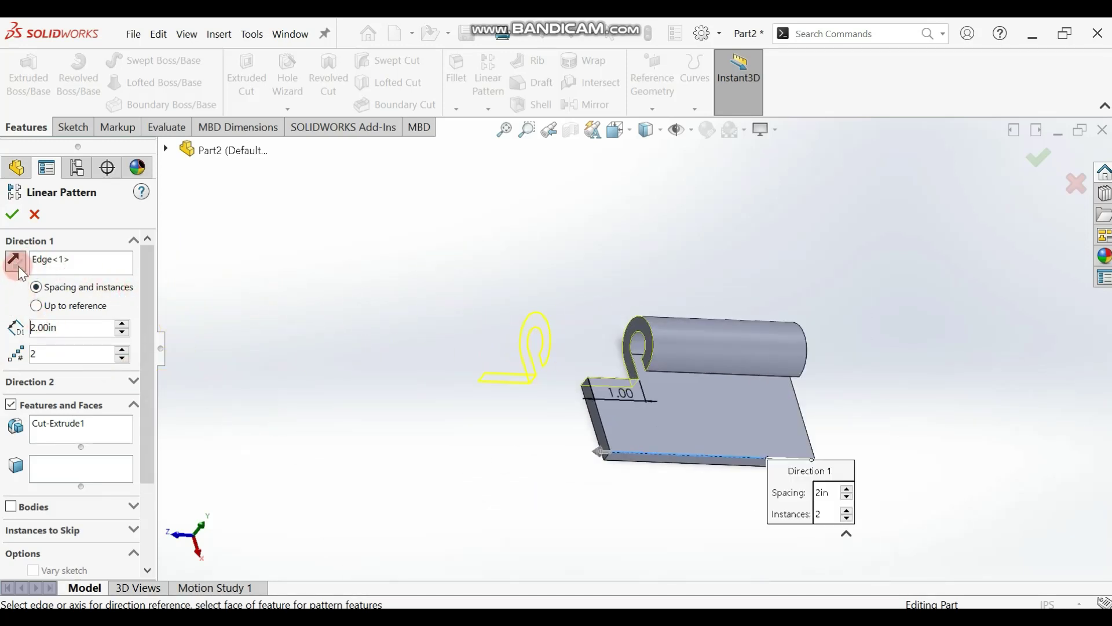
left_click(717, 365)
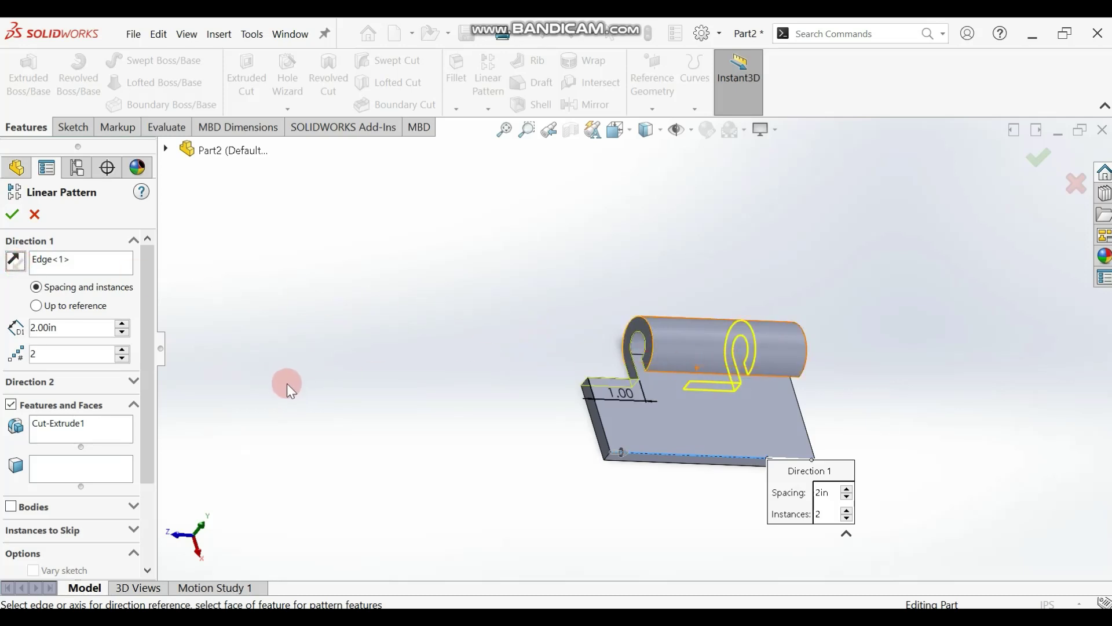
type("2")
left_click(70, 327)
left_click(602, 382)
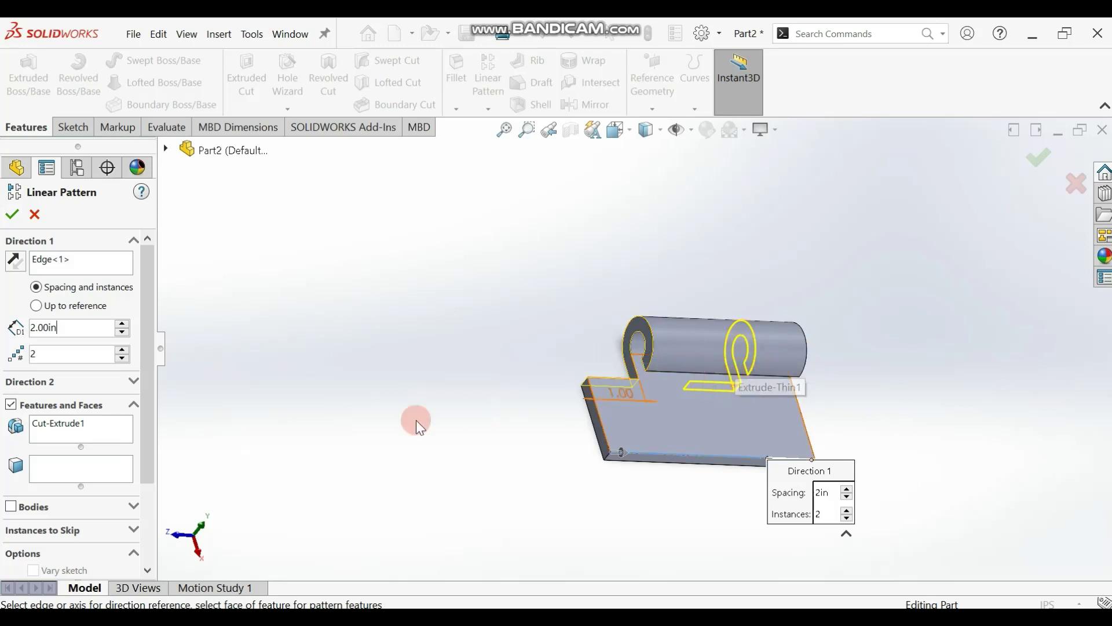
left_click(12, 216)
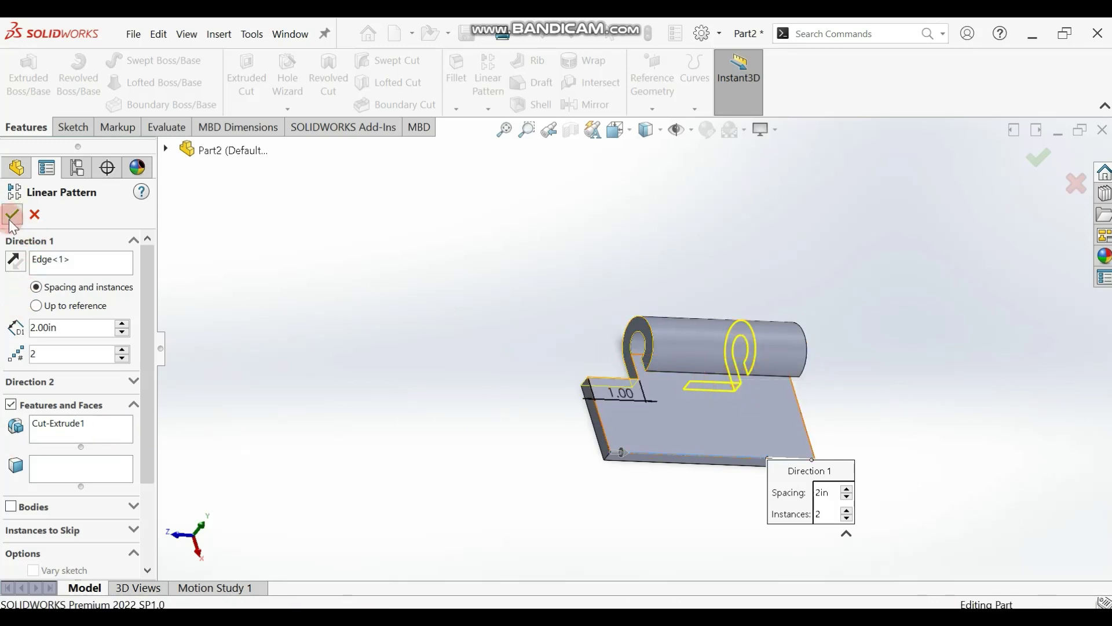
- Start the Hole Wizard on the plate's flat upper face, viewed normal to that face
middle_click_drag(359, 384, 281, 325)
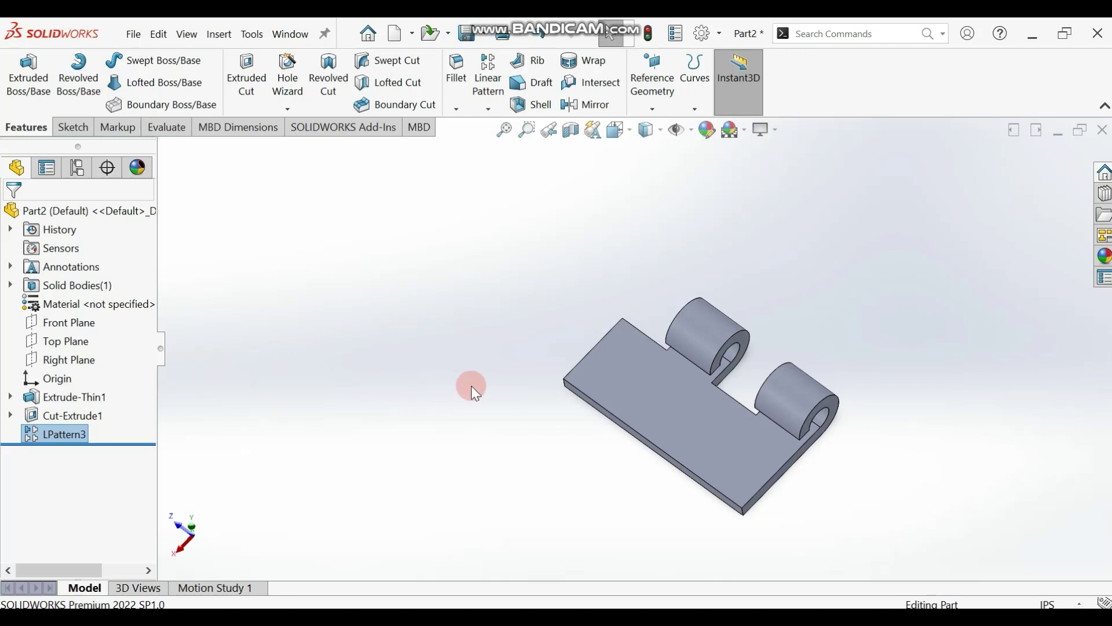
middle_click_drag(443, 308, 561, 464)
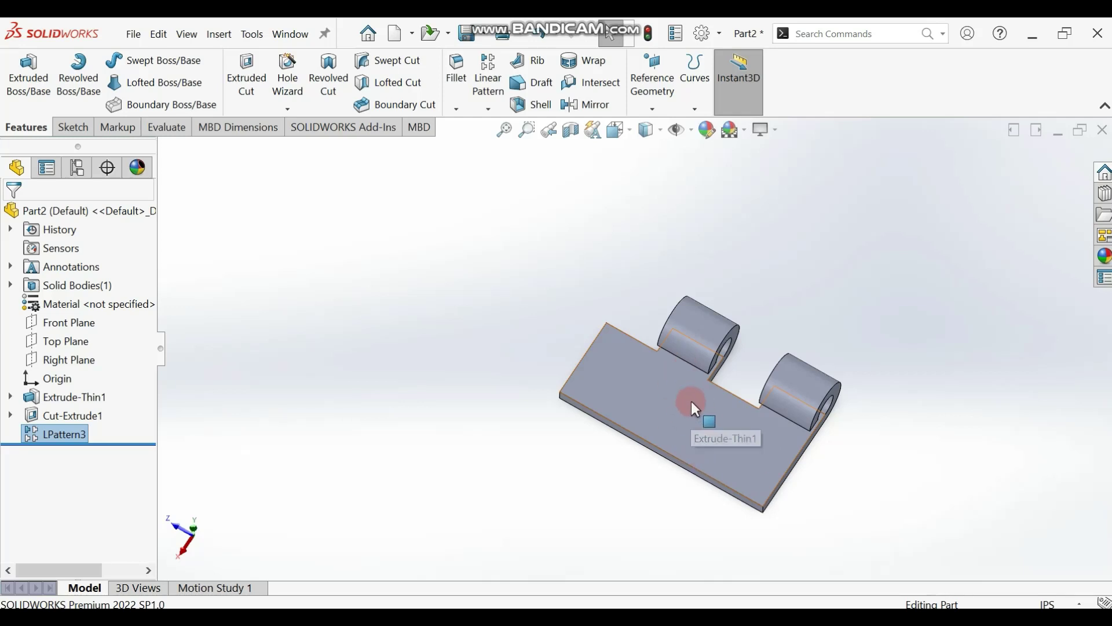
left_click(660, 408)
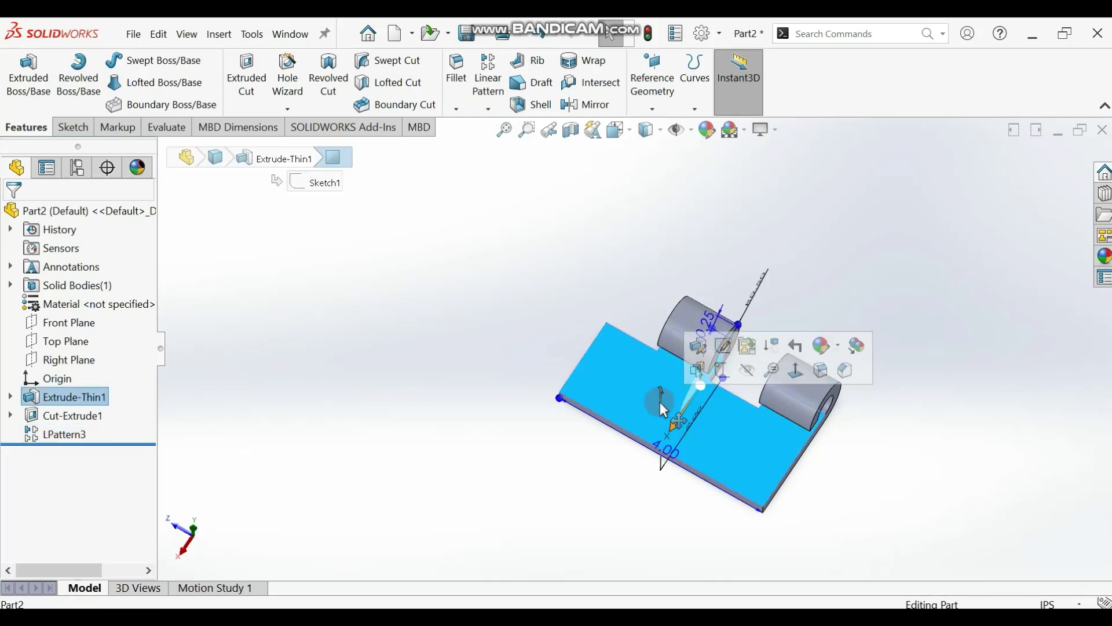
left_click(790, 372)
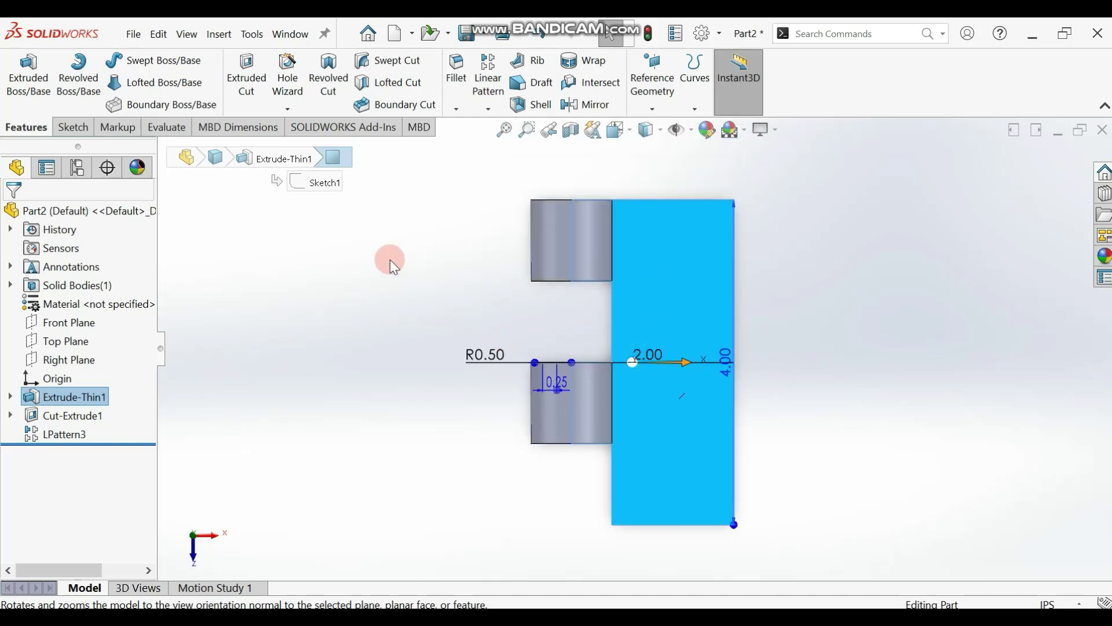
left_click(290, 69)
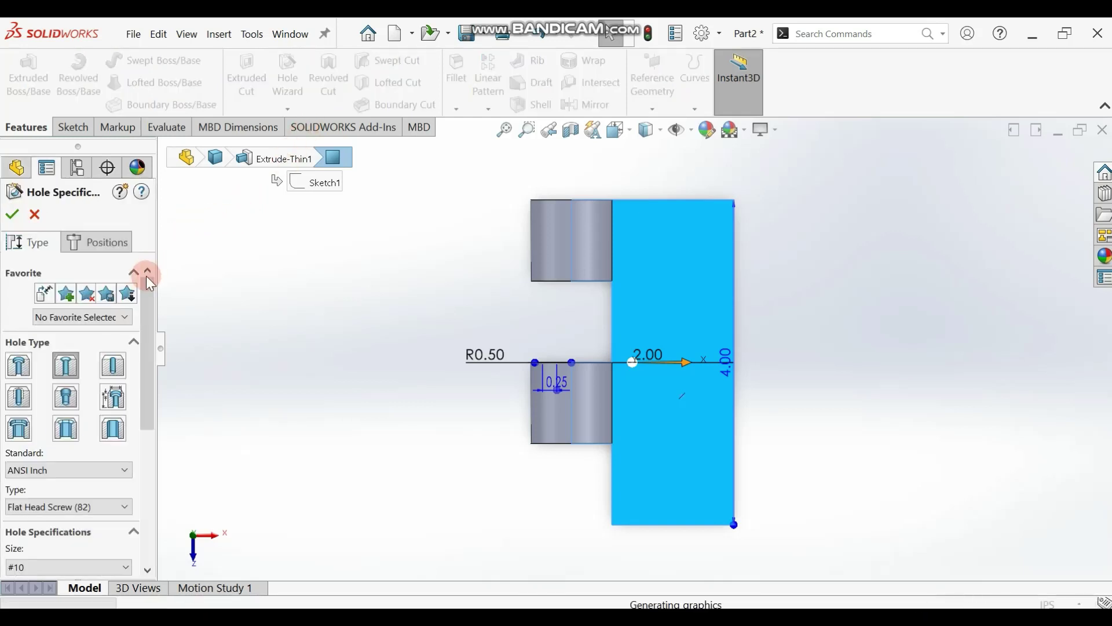
- Specify a countersink hole with standard ANSI Inch, type Flat Head Screw (82), size #10, Normal fit and end condition Through All
left_click(69, 370)
left_click(75, 468)
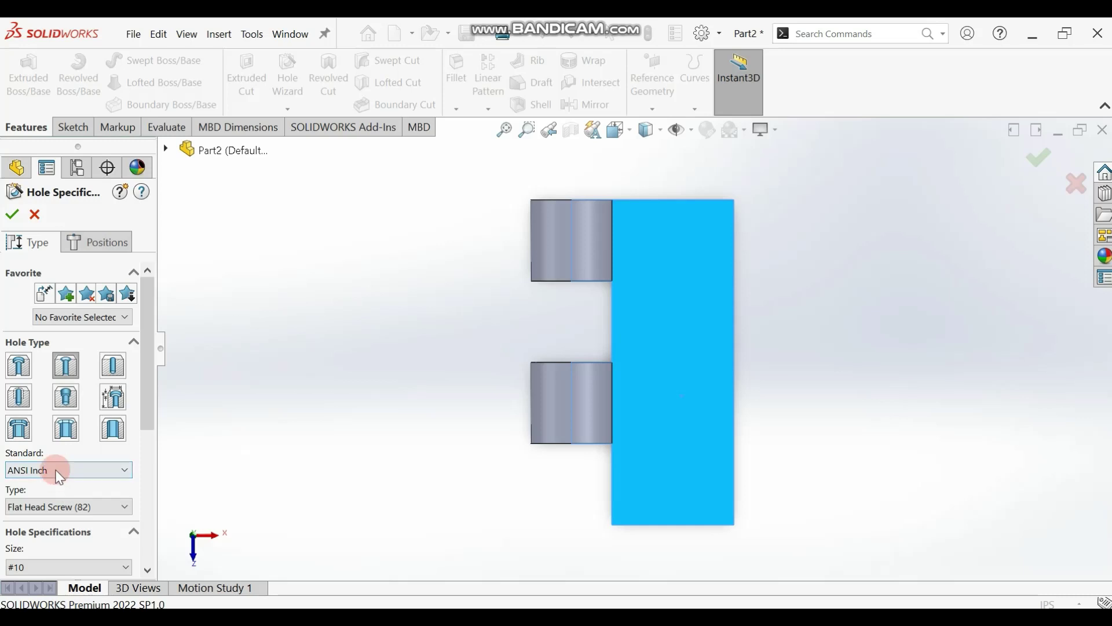
left_click(65, 474)
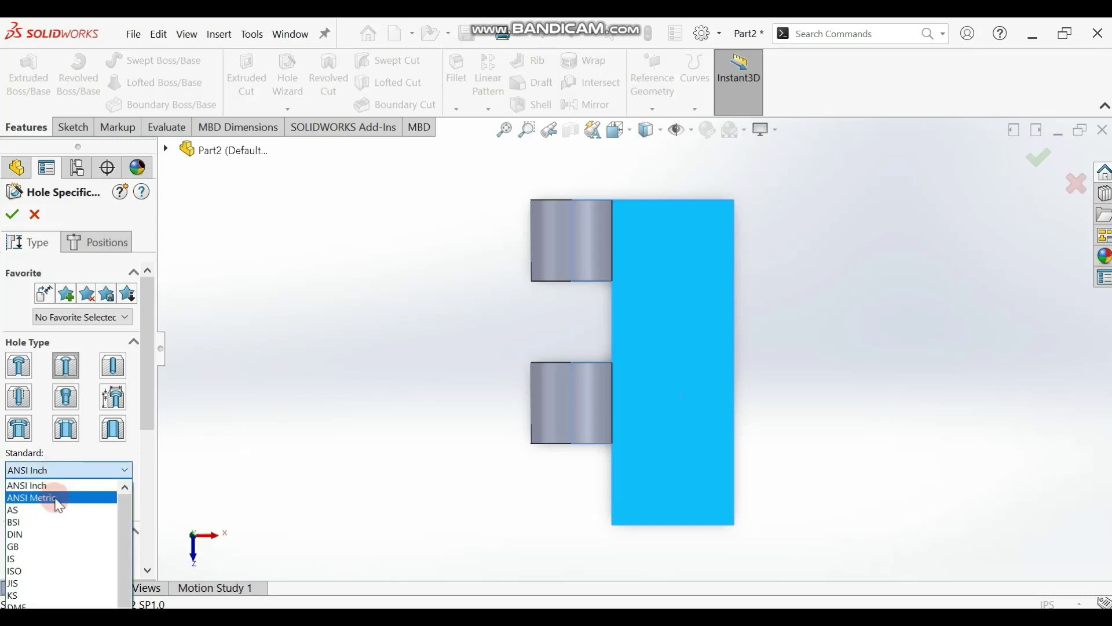
left_click(43, 473)
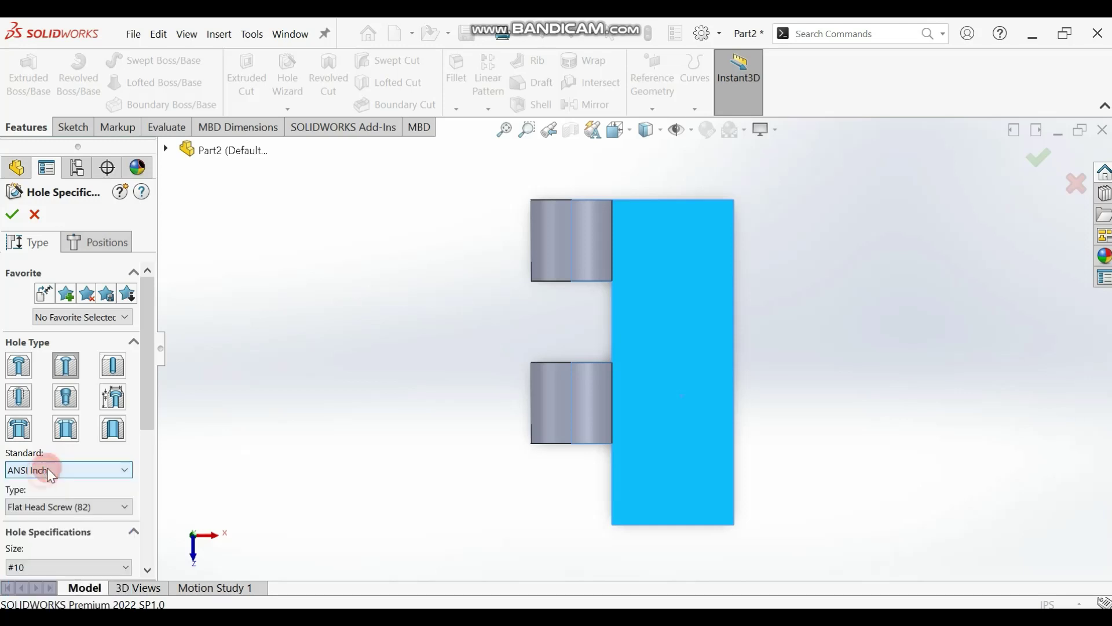
scroll(72, 449, "down", 3)
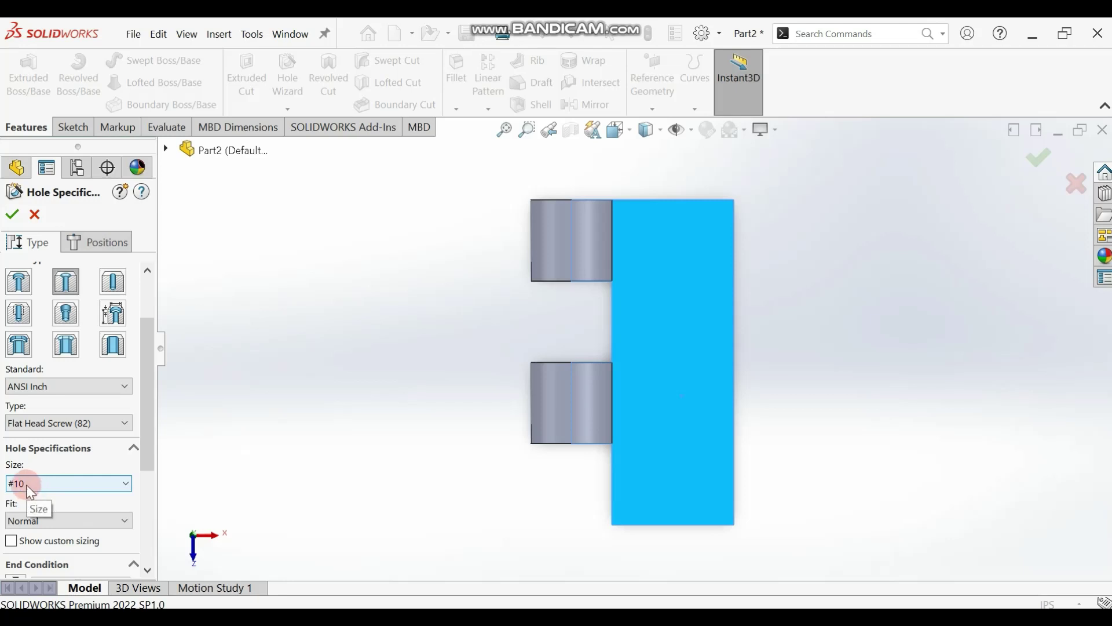
scroll(70, 487, "down", 3)
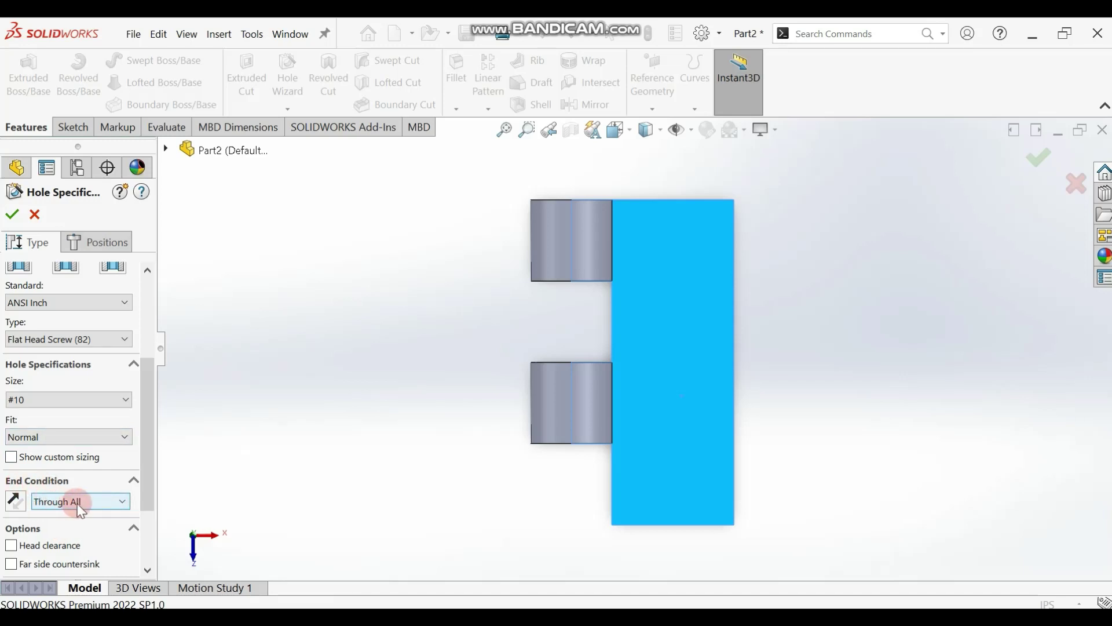
- Place one hole position point on the plate, close to the barrel-side edge and level with the inner end of the far knuckle
left_click(97, 242)
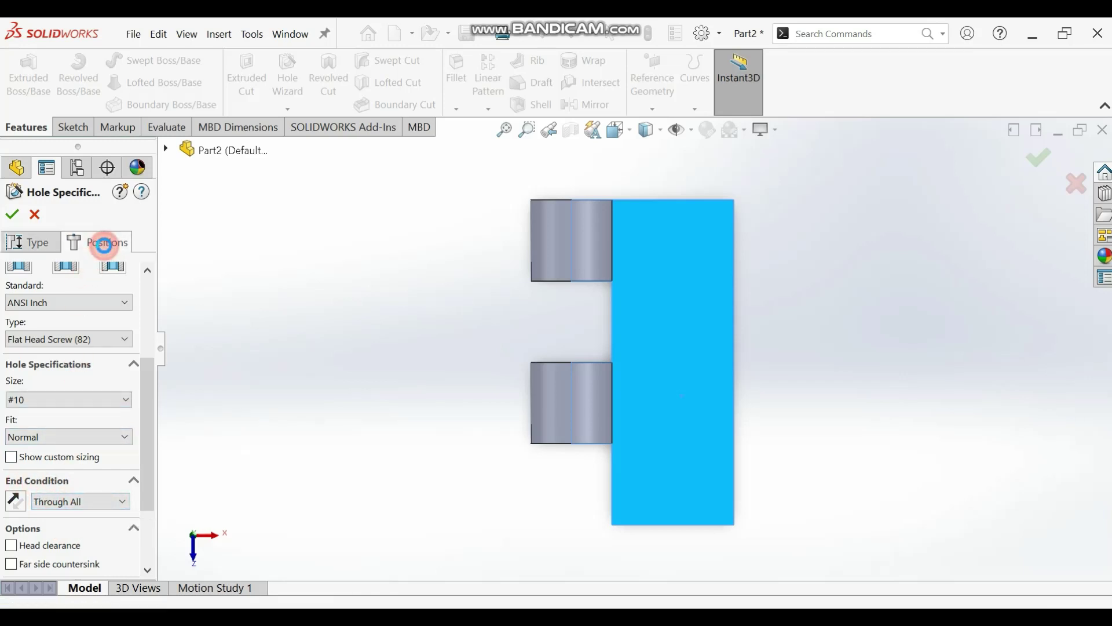
left_click(544, 280)
left_click(553, 280)
key("Escape")
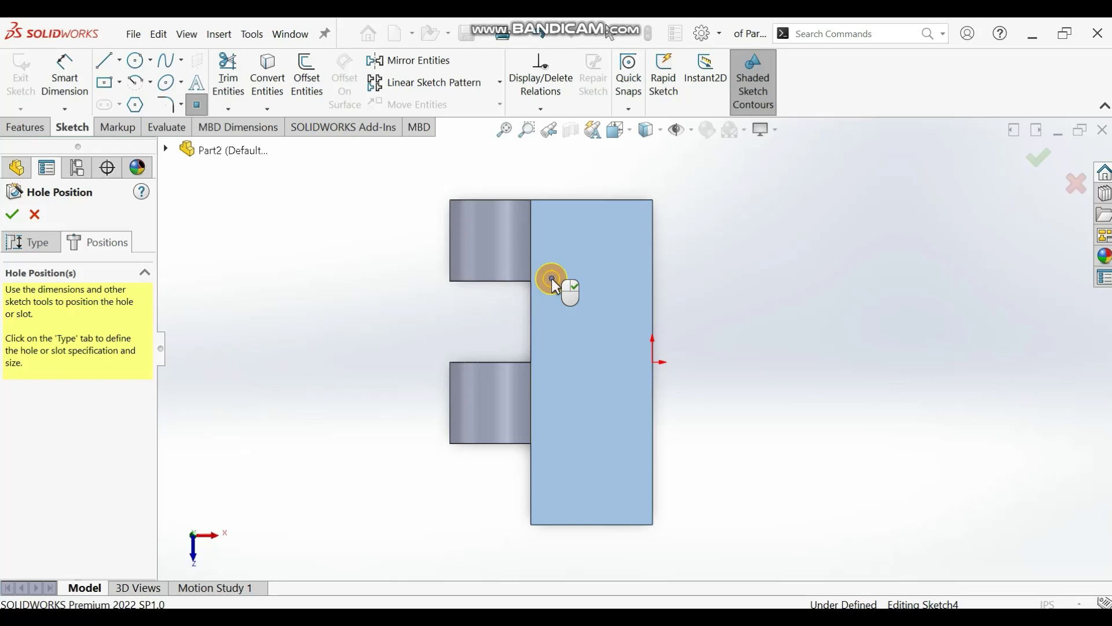
left_click(464, 266)
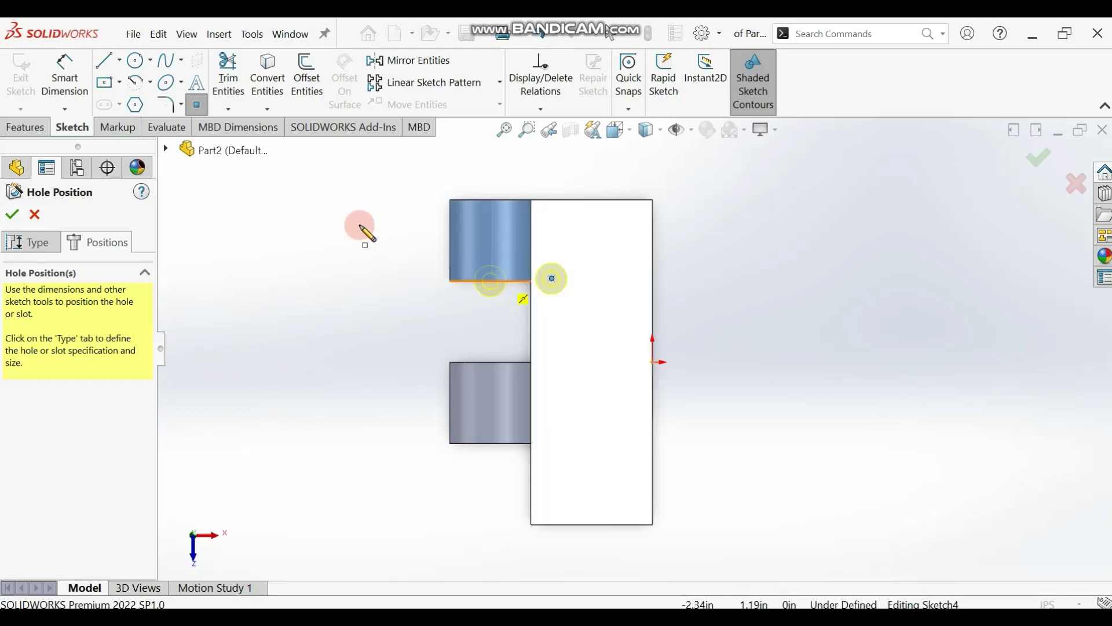
left_click(565, 385)
left_click(547, 347)
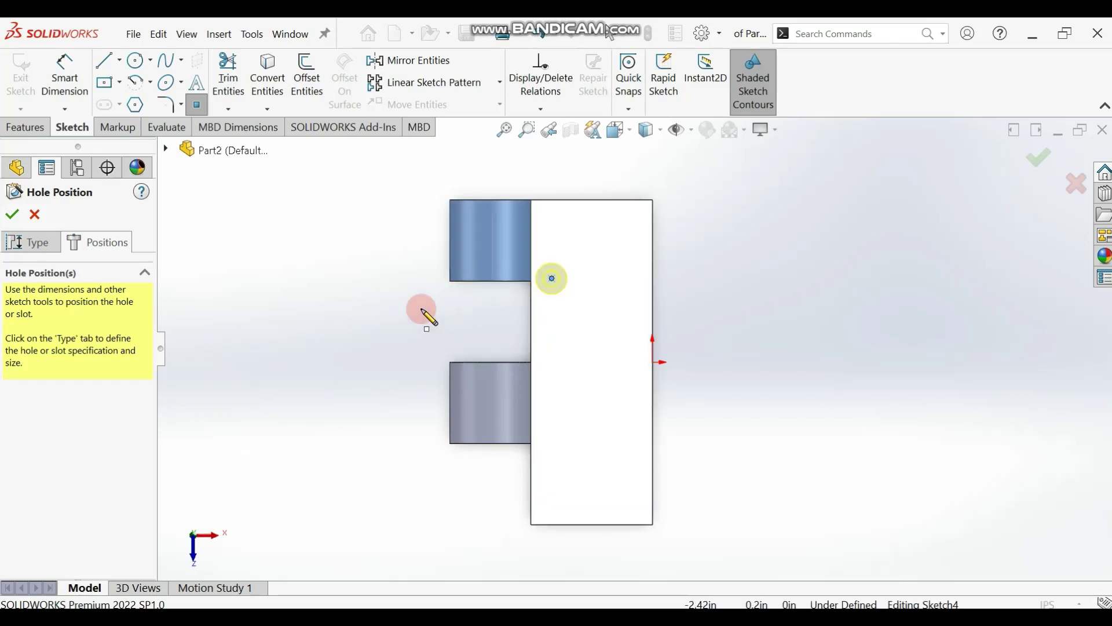
- Dimension the hole position point 0.3 in from the plate's barrel-side edge
left_click(66, 91)
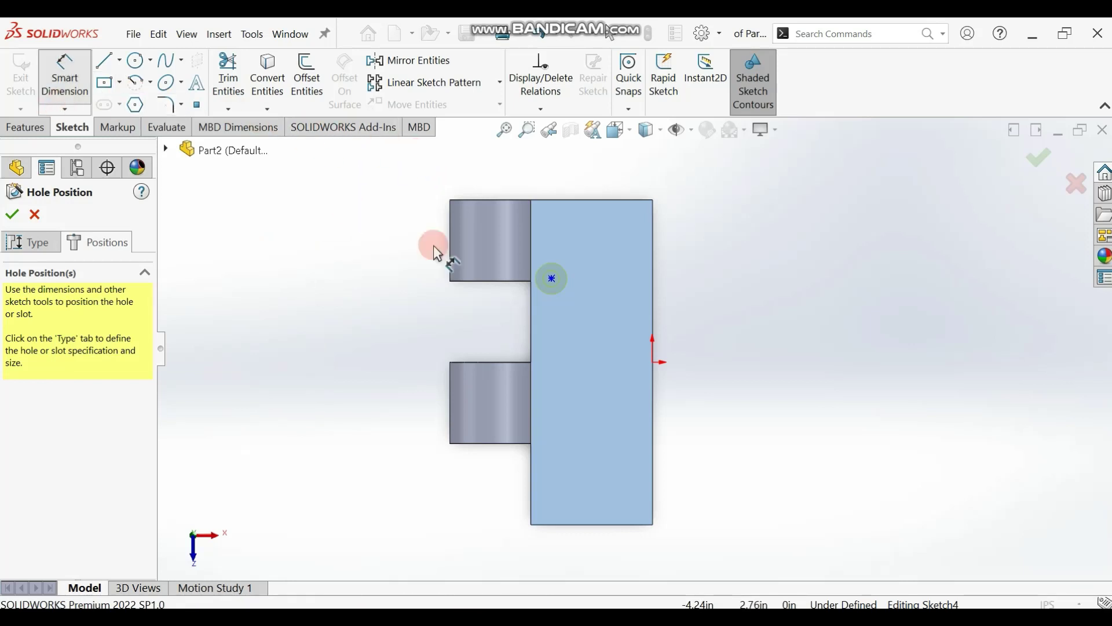
left_click(551, 278)
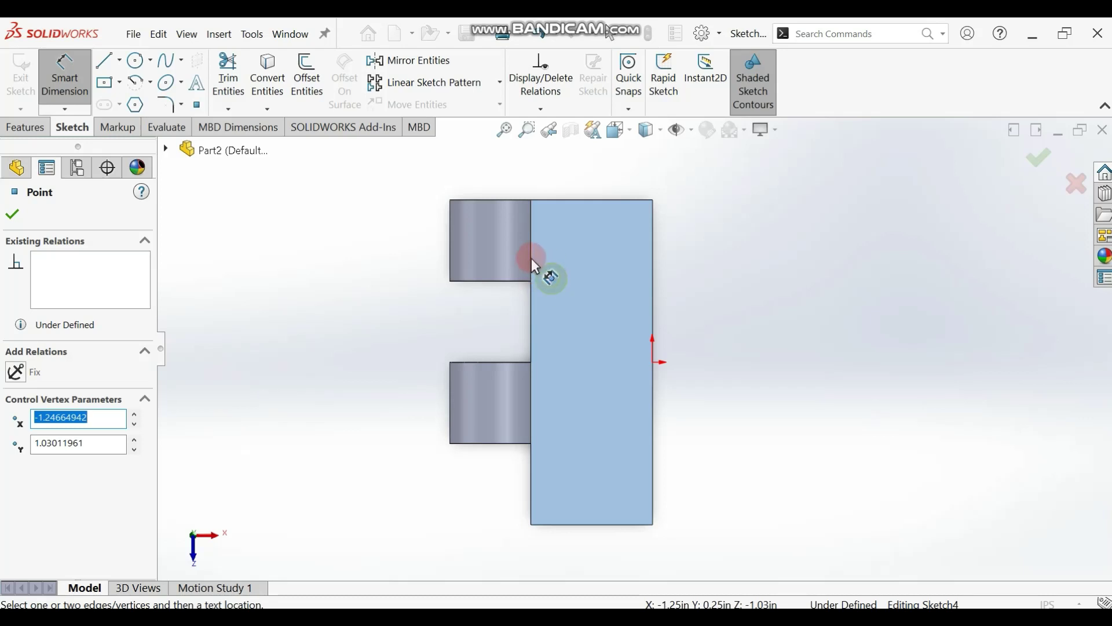
left_click(533, 306)
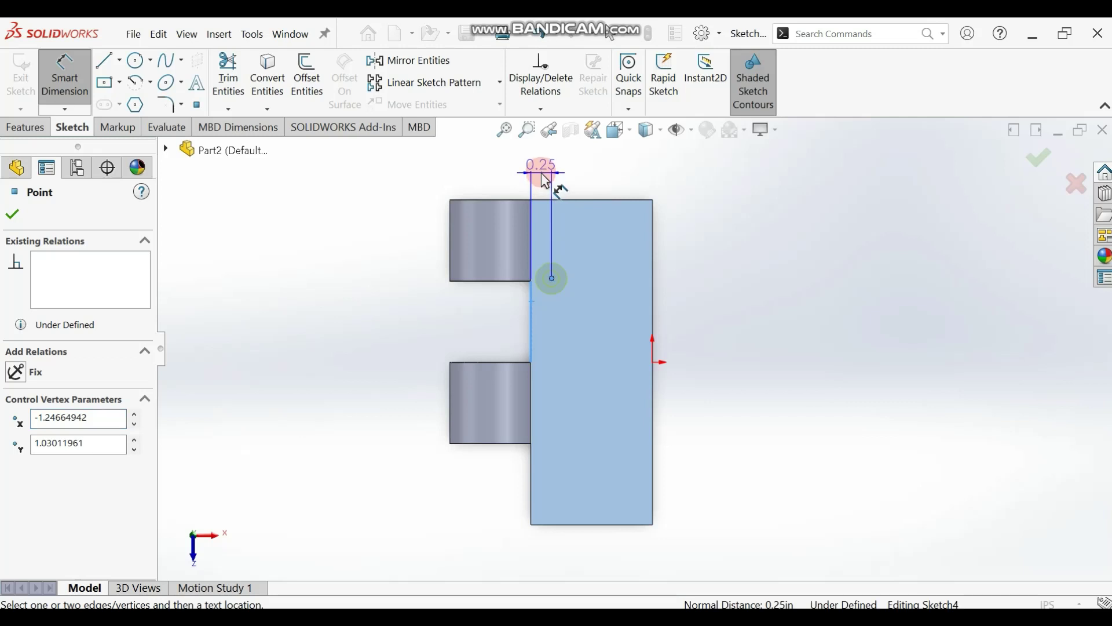
left_click(544, 177)
double_click(542, 168)
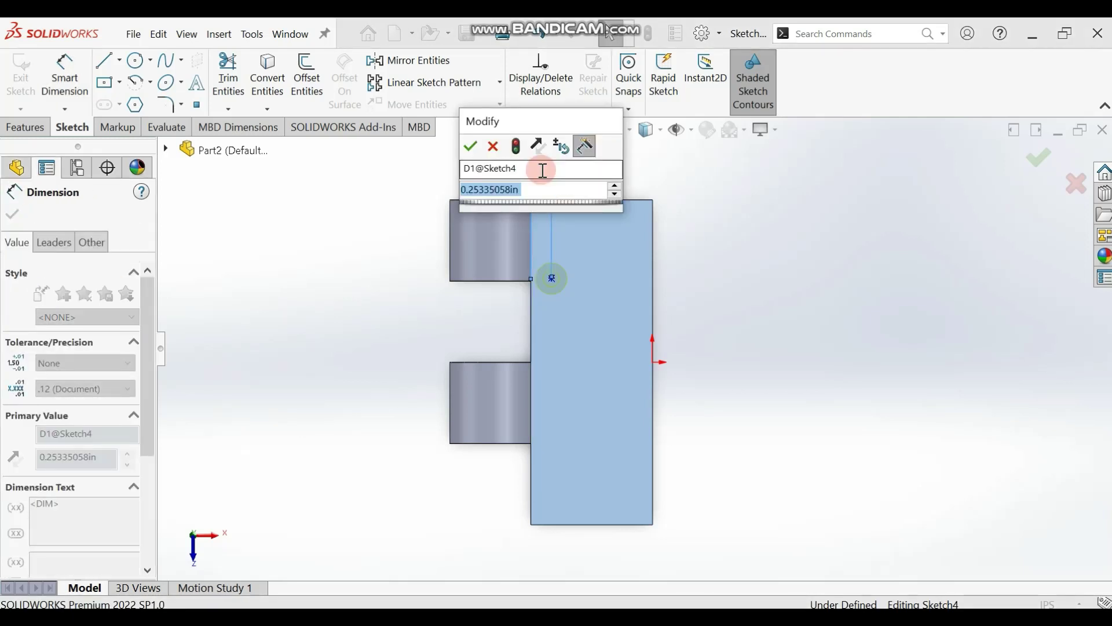
type("0.3")
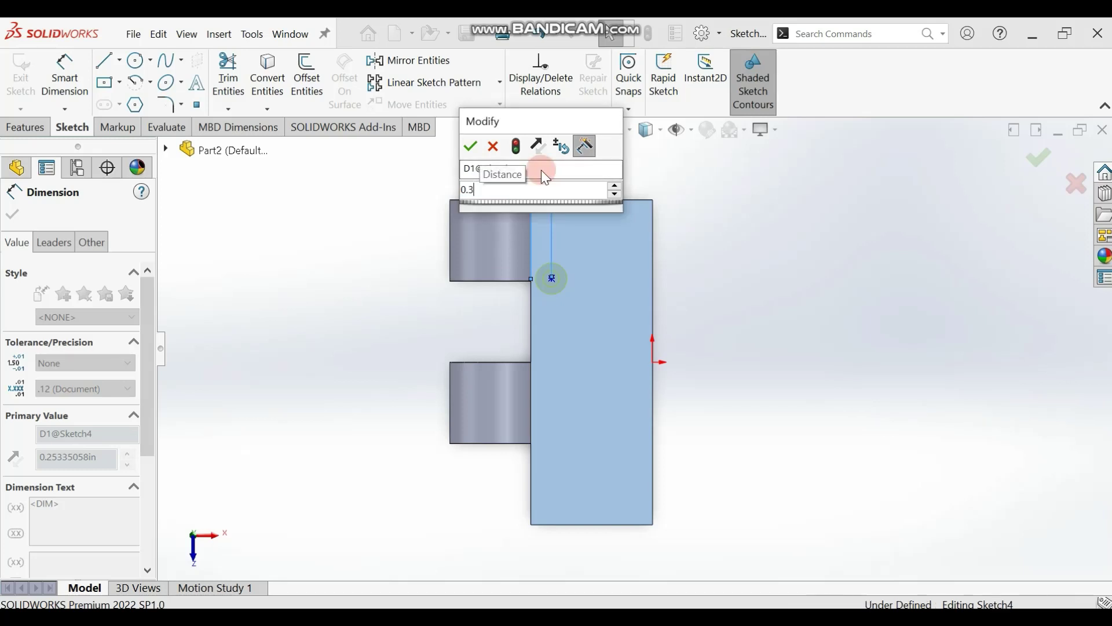
key("Return")
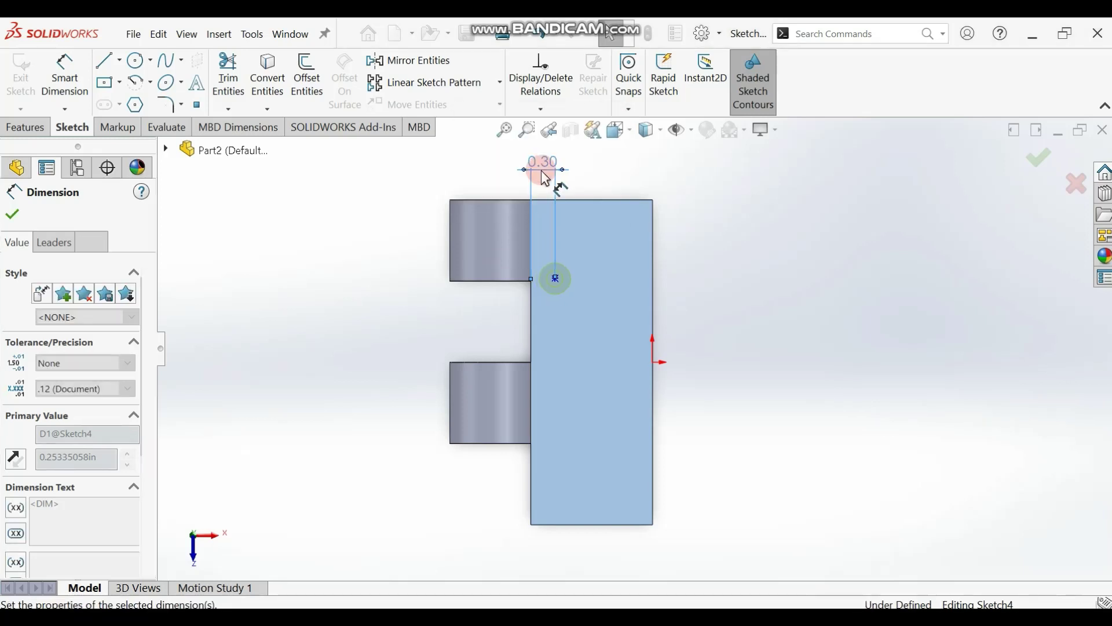
- Dimension the hole point 1 in from the plate's end edge flush with the far knuckle and complete the countersunk hole
left_click(556, 279)
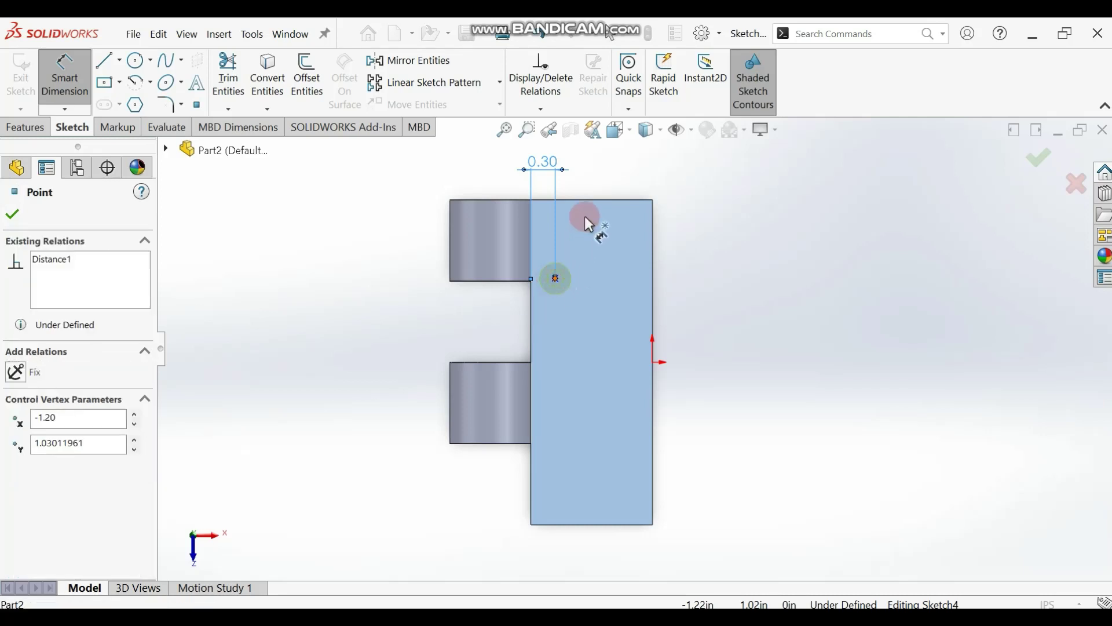
left_click(594, 199)
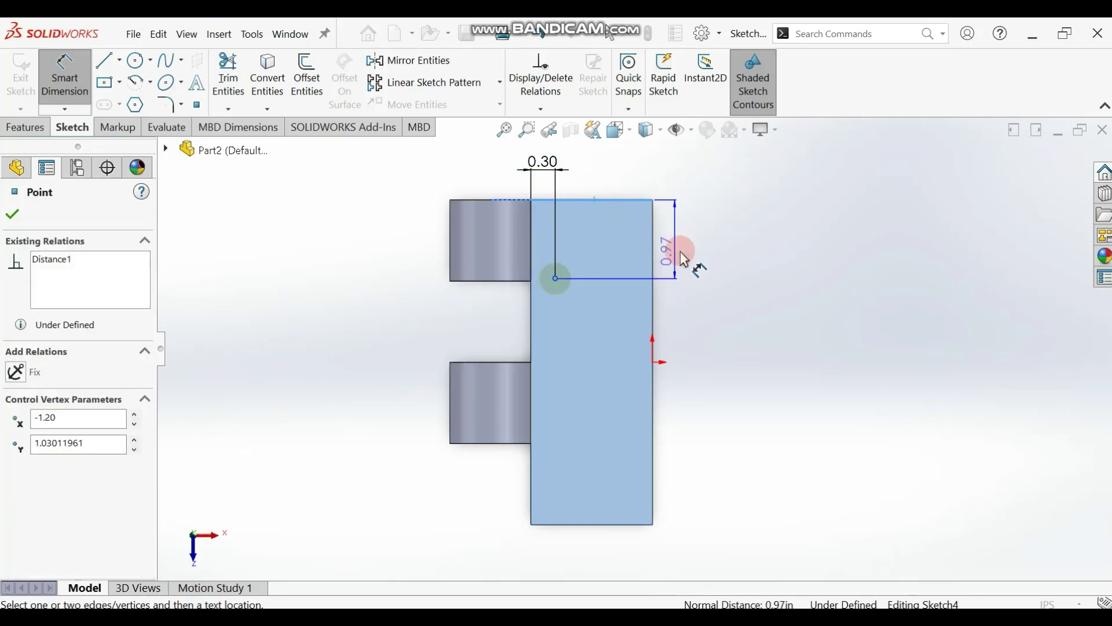
left_click(715, 237)
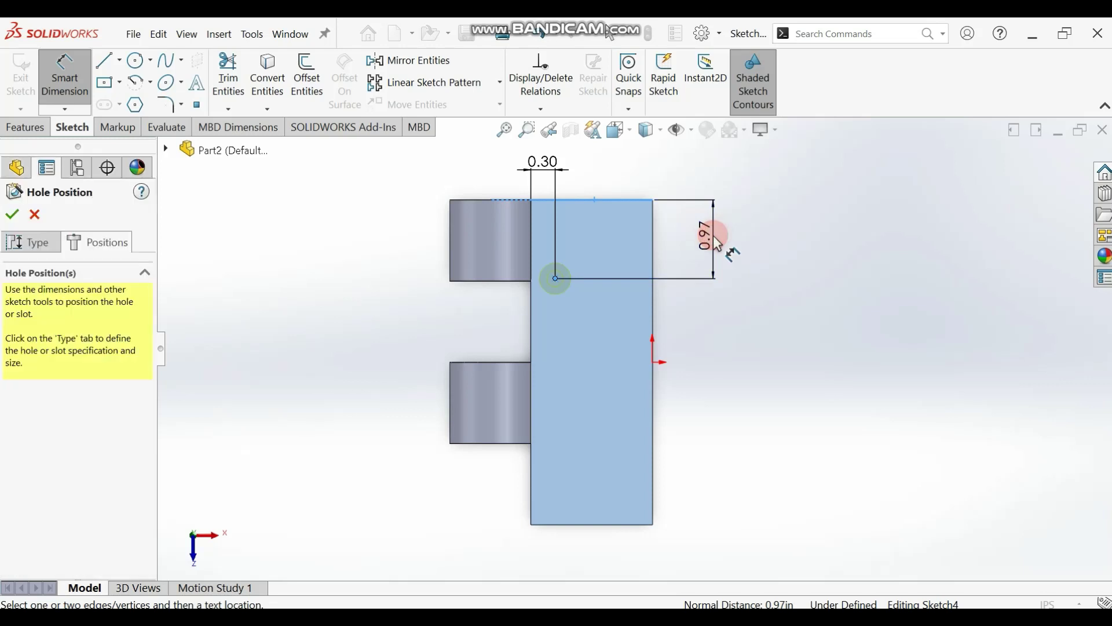
type("1")
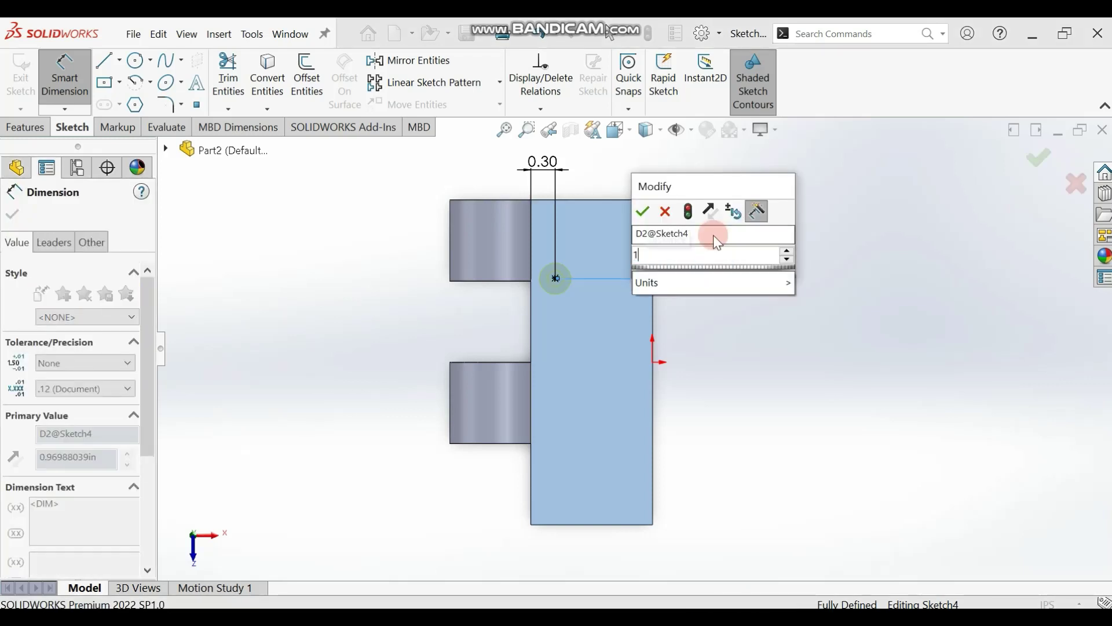
key("Return")
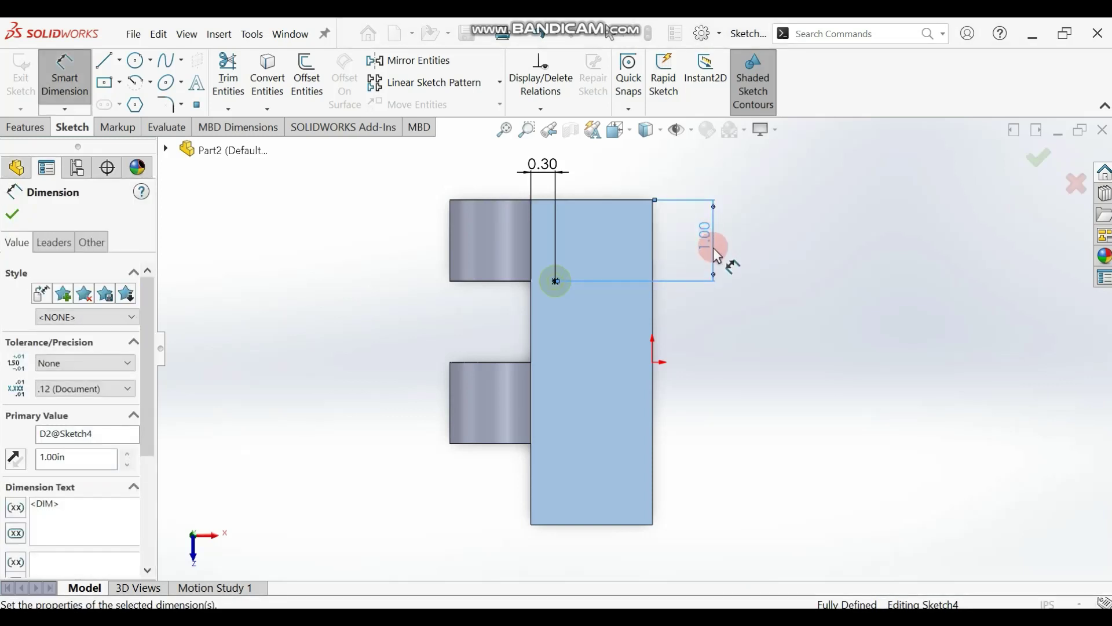
left_click(12, 214)
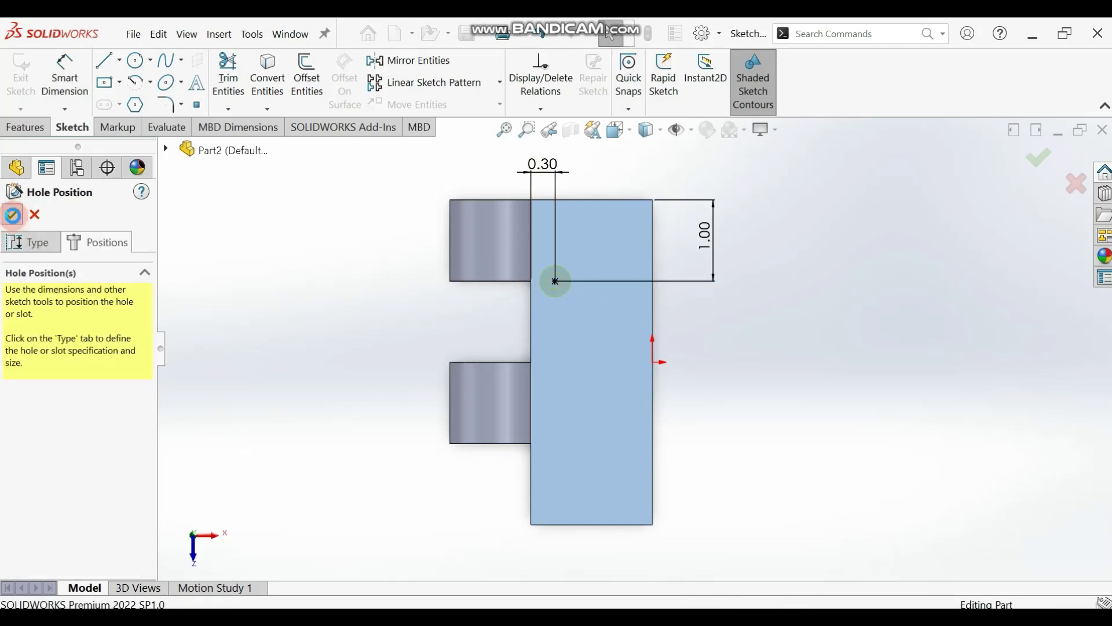
left_click(12, 215)
middle_click_drag(176, 259, 220, 214)
middle_click_drag(183, 199, 272, 283)
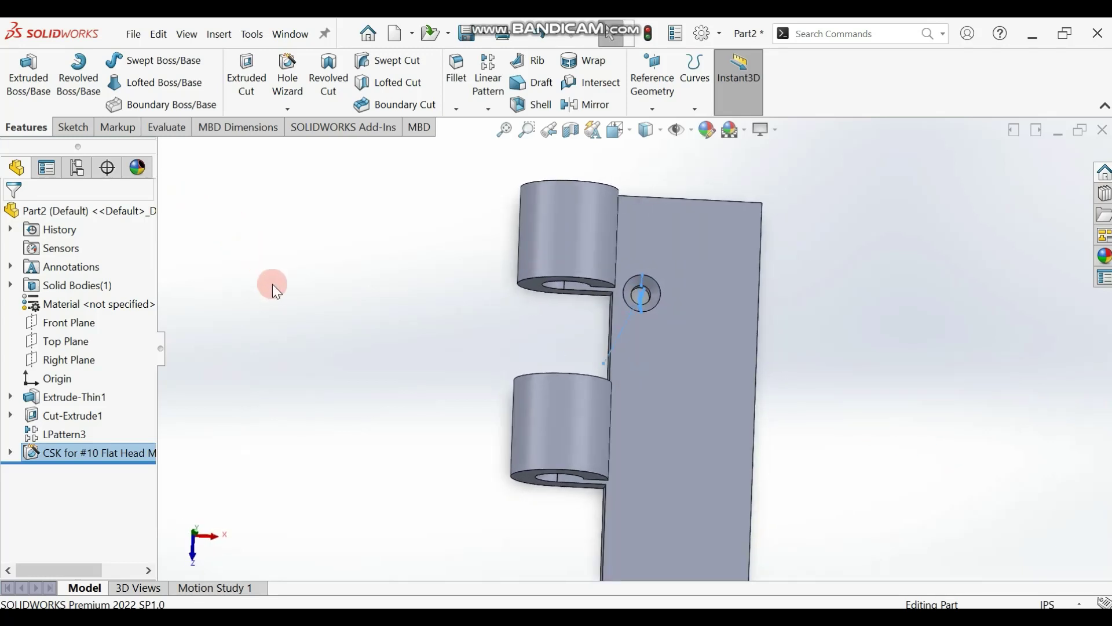
key("f")
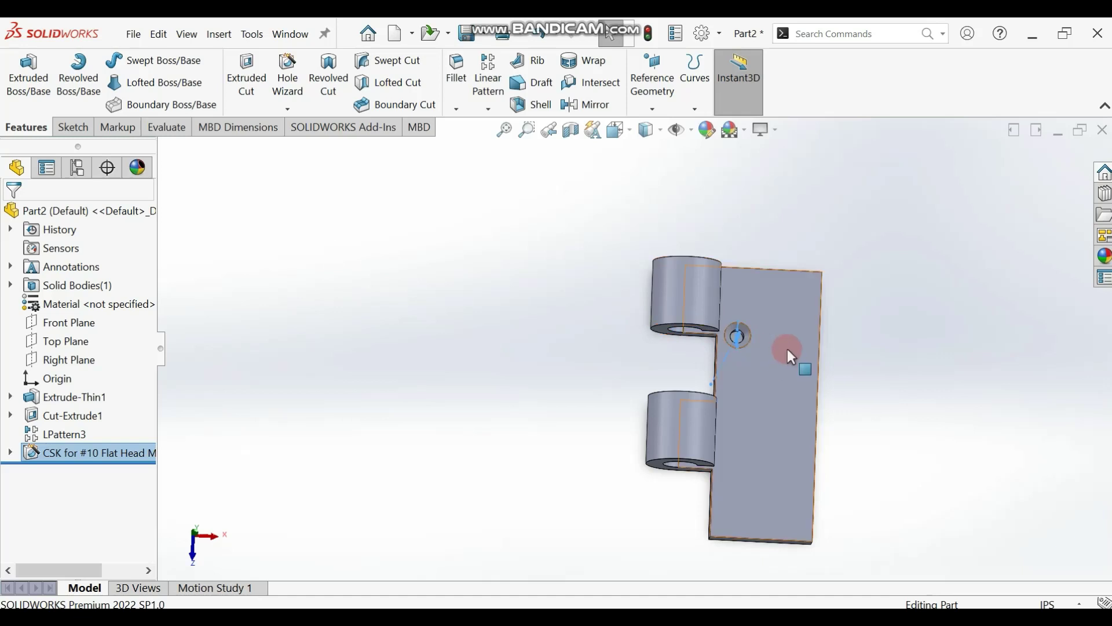
middle_click_drag(852, 344, 852, 362)
left_click(853, 369)
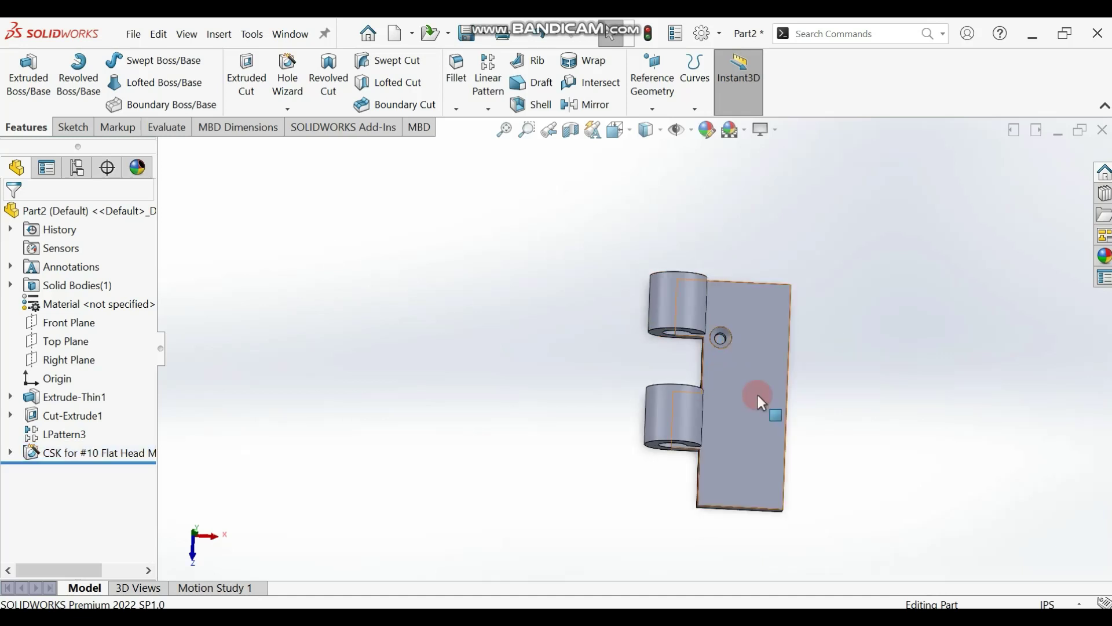
middle_click_drag(842, 363, 732, 418)
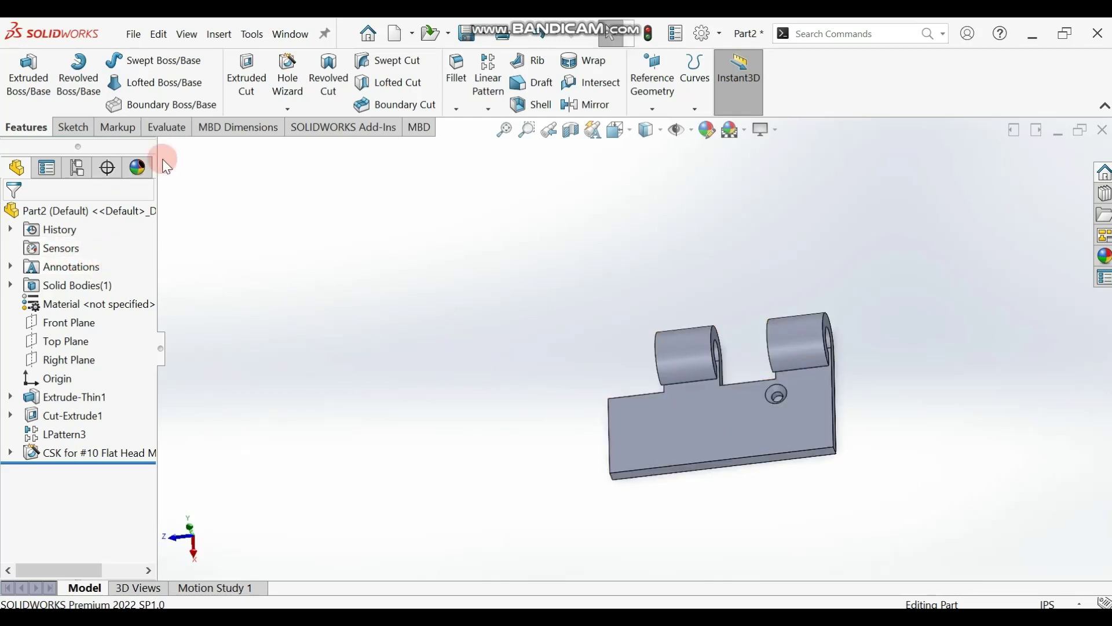
- Start a linear pattern along the plate's long outer edge with 2 in spacing and 2 instances
left_click(492, 81)
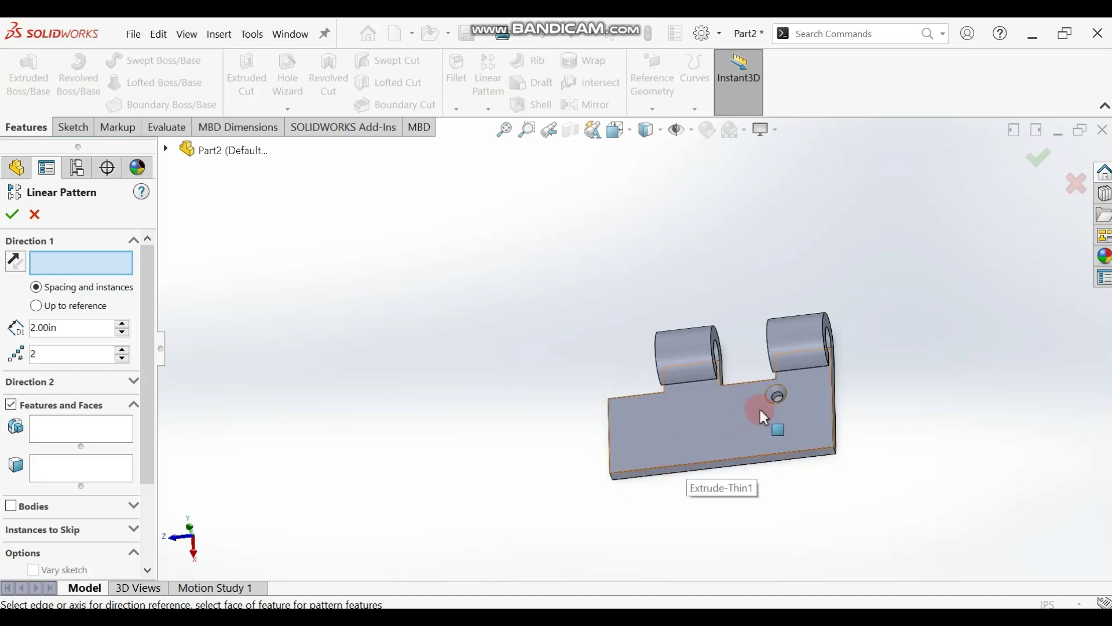
left_click(683, 466)
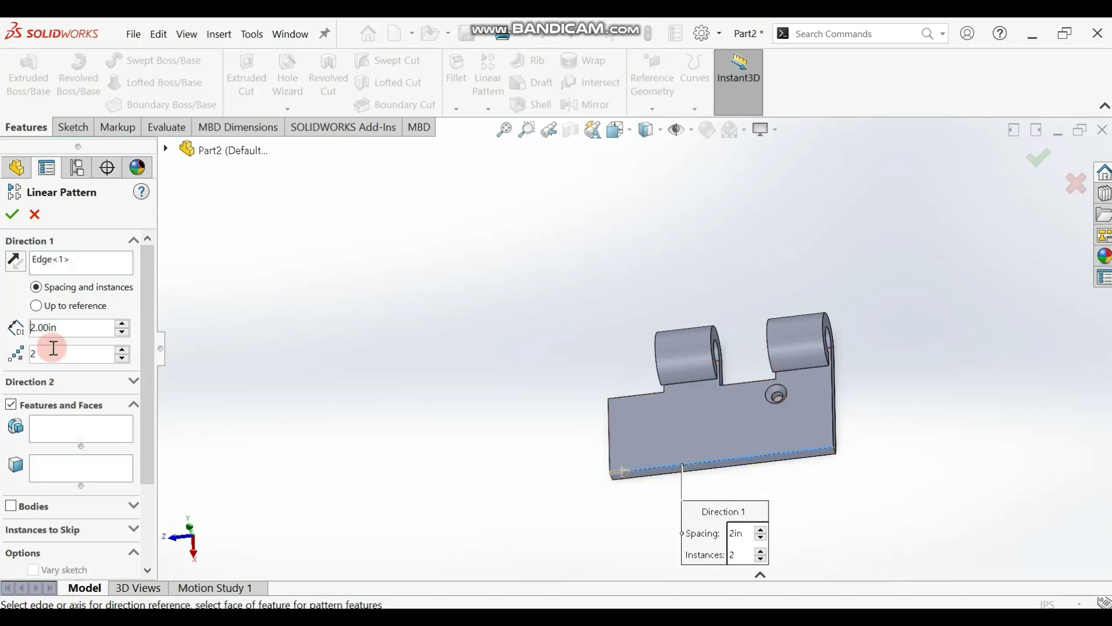
left_click(86, 328)
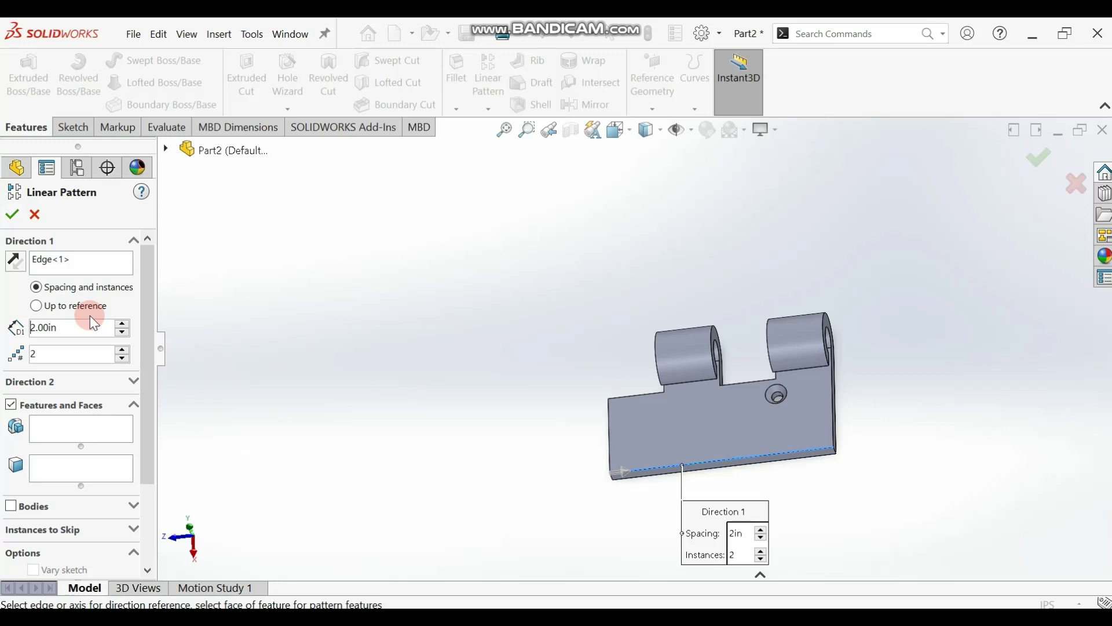
left_click(619, 471)
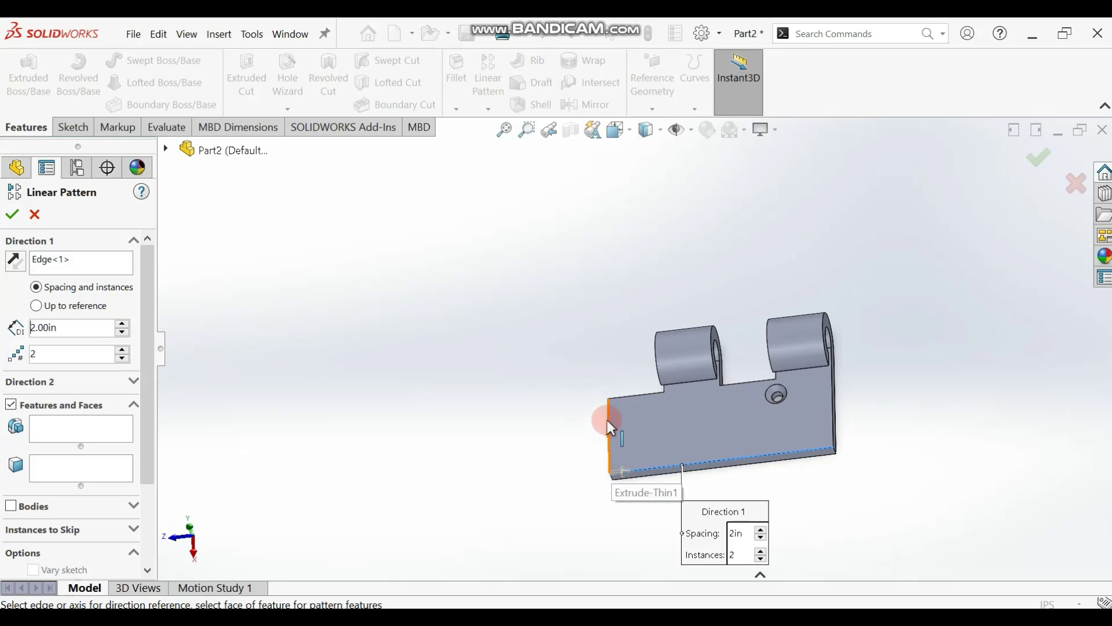
scroll(652, 401, "down", 2)
scroll(670, 380, "up", 2)
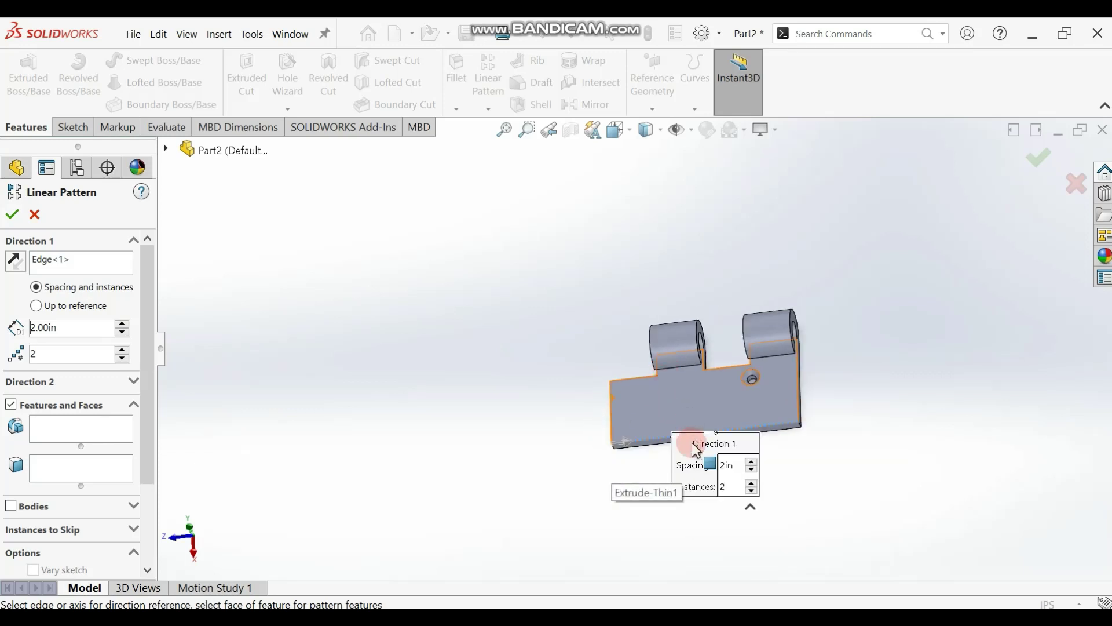
left_click(127, 412)
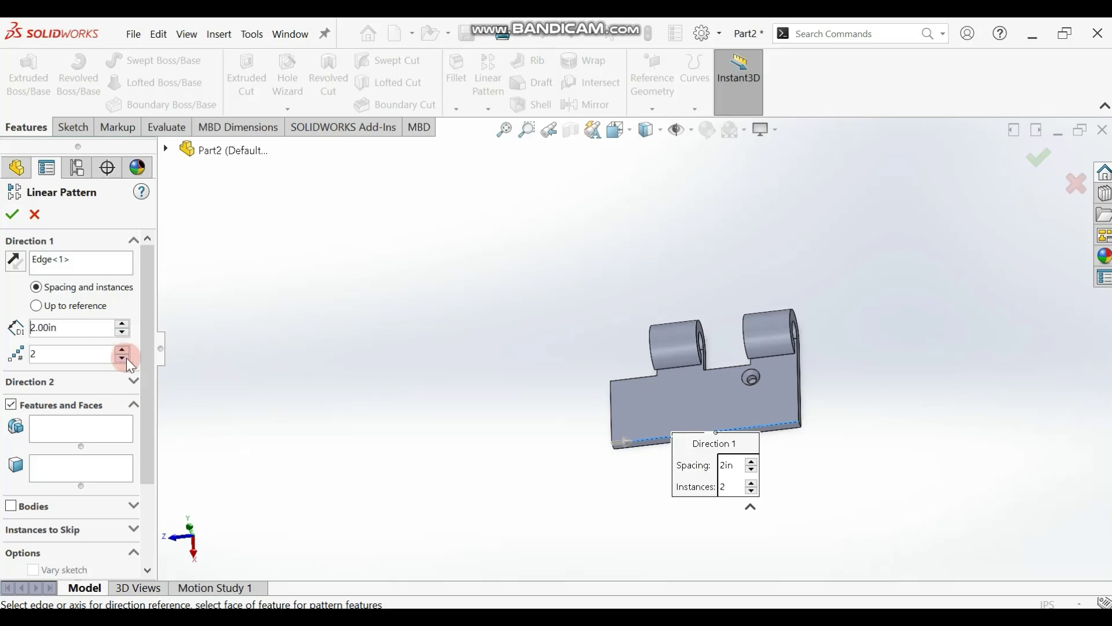
left_click(53, 355)
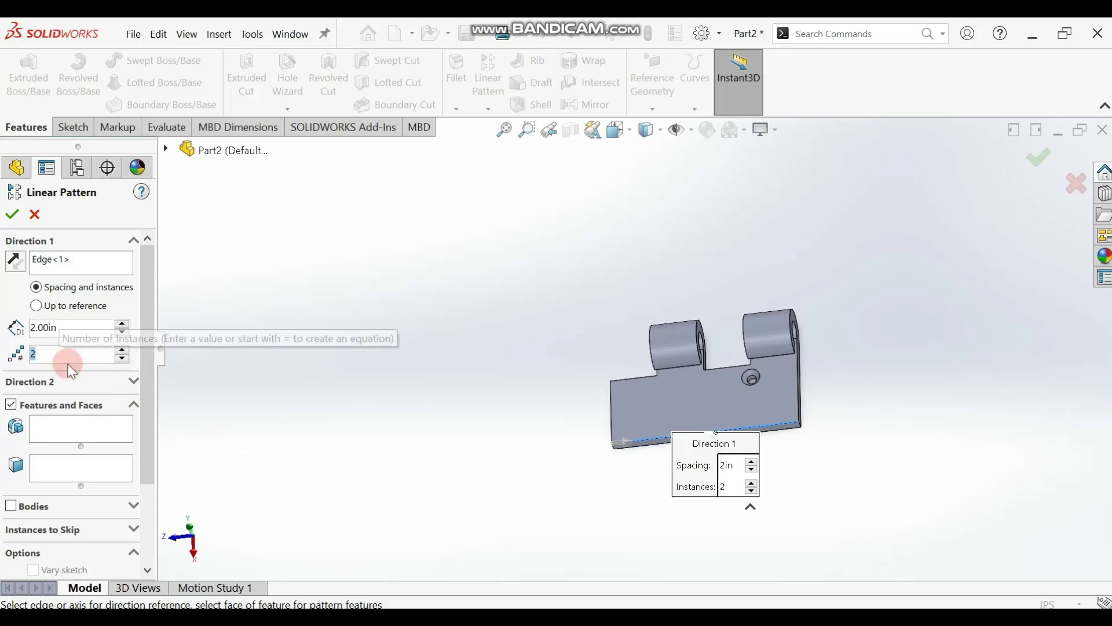
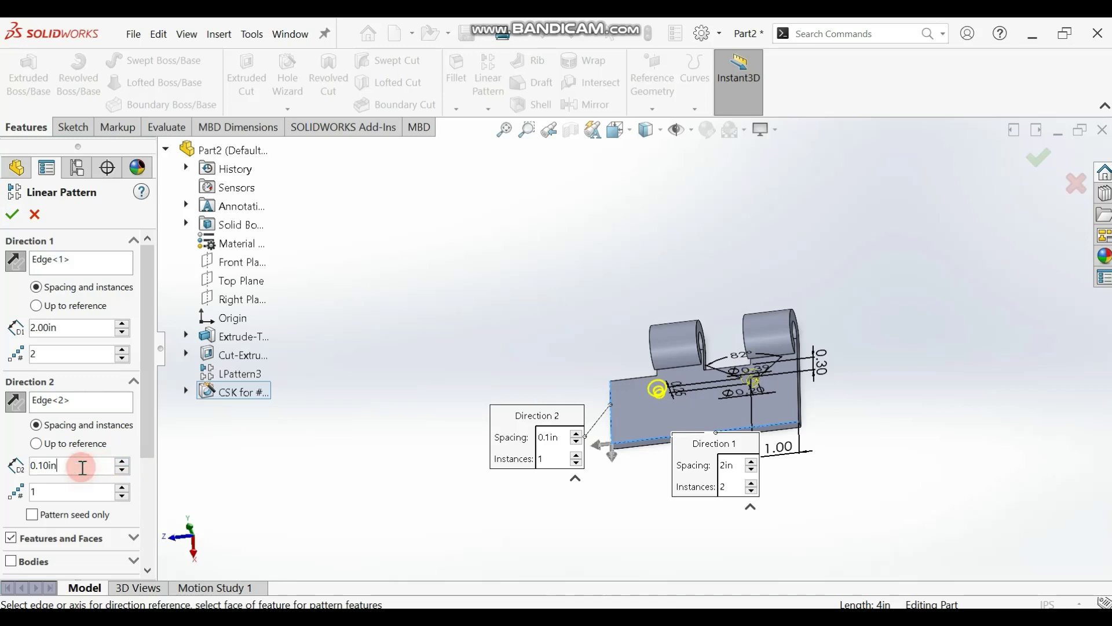
- Set the second direction of the countersunk hole pattern to 0.9 in spacing and 2 instances, and complete the pattern
key("BackSpace")
key("BackSpace")
key("BackSpace")
key("BackSpace")
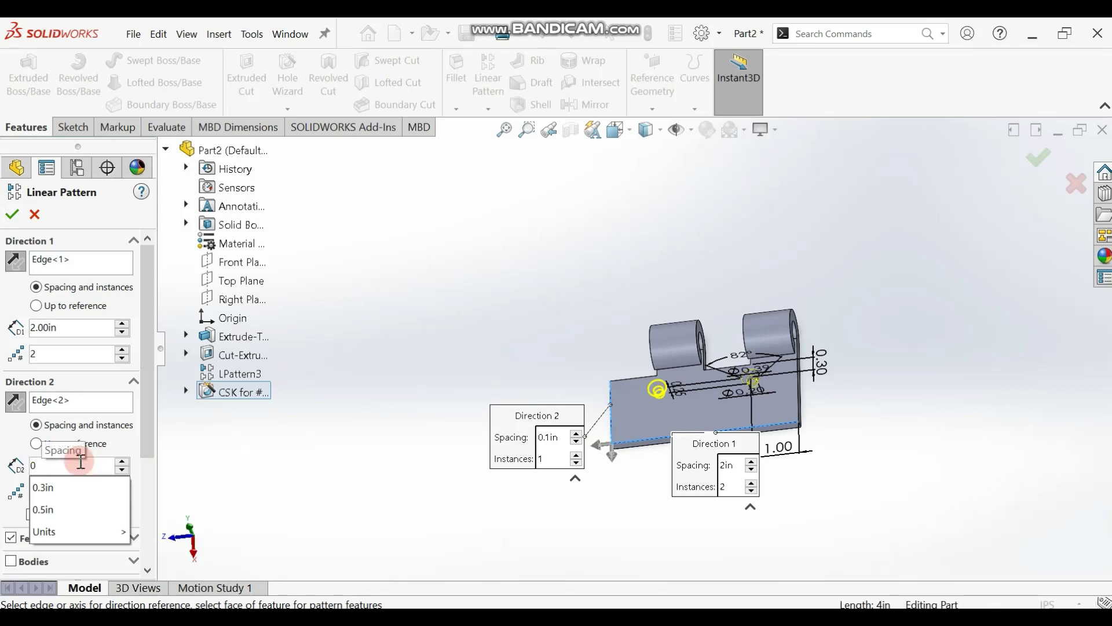
left_click(81, 463)
type(".9")
mouse_move(80, 497)
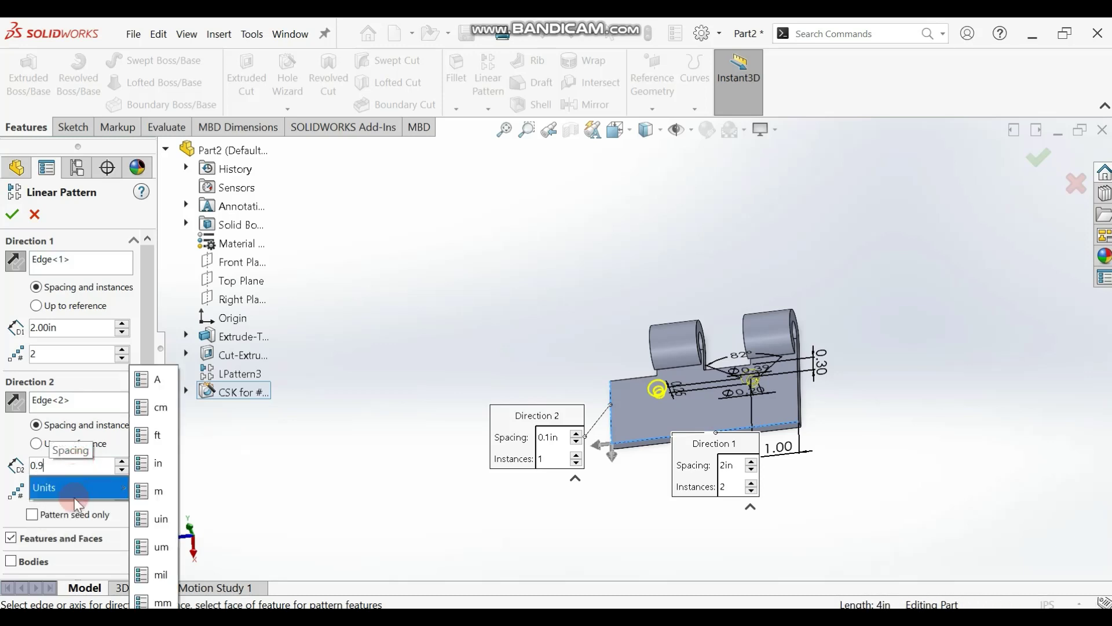
left_click(161, 470)
left_click(122, 487)
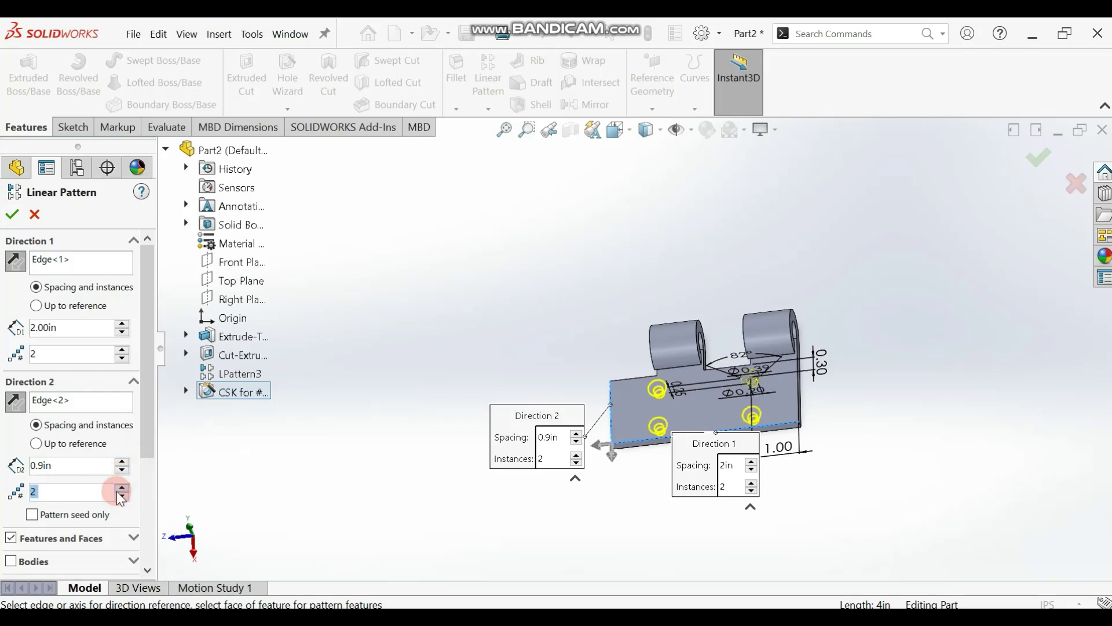
left_click(12, 216)
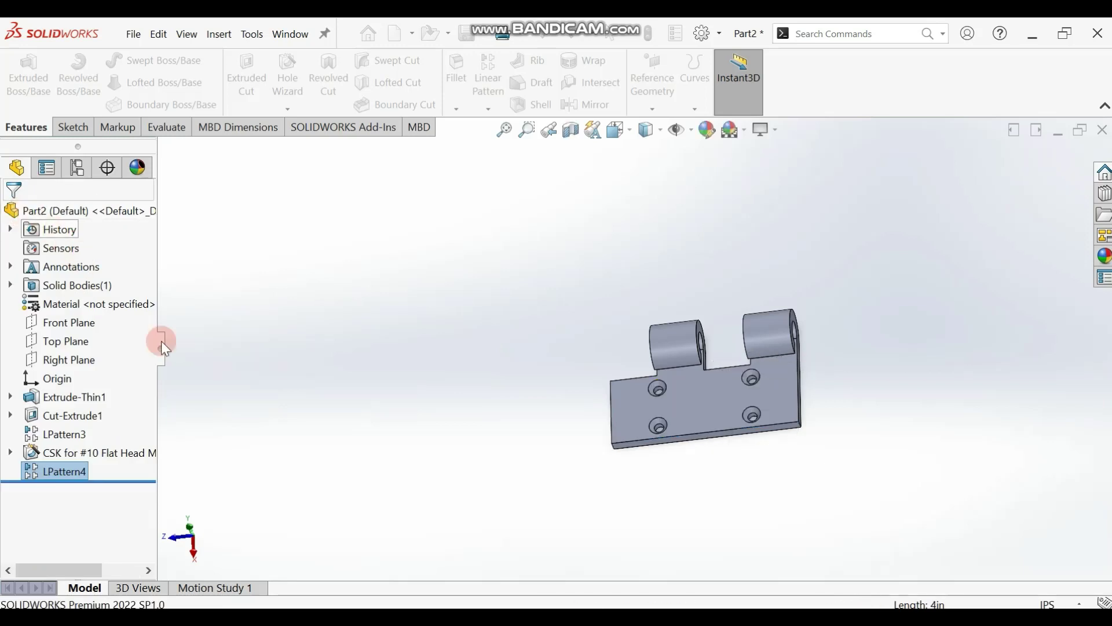
- Undo the linear pattern of the countersunk hole
middle_click_drag(563, 432, 596, 443)
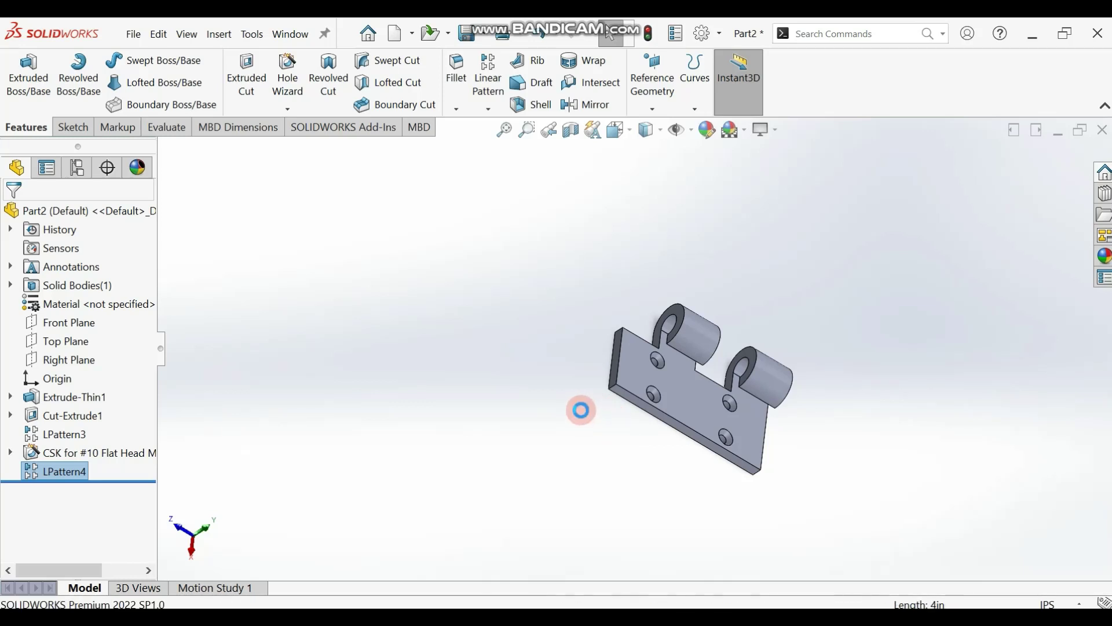
middle_click_drag(579, 402, 586, 411)
key("ctrl+z")
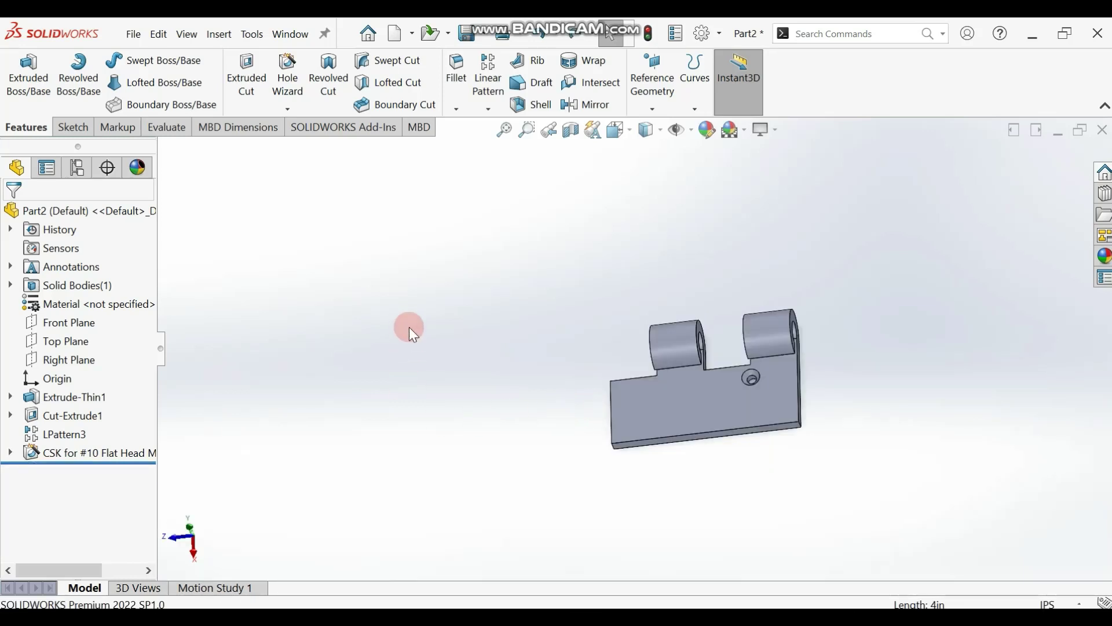
- Start a new linear pattern along the plate's long outer edge with 2 in spacing and 2 instances
left_click(489, 86)
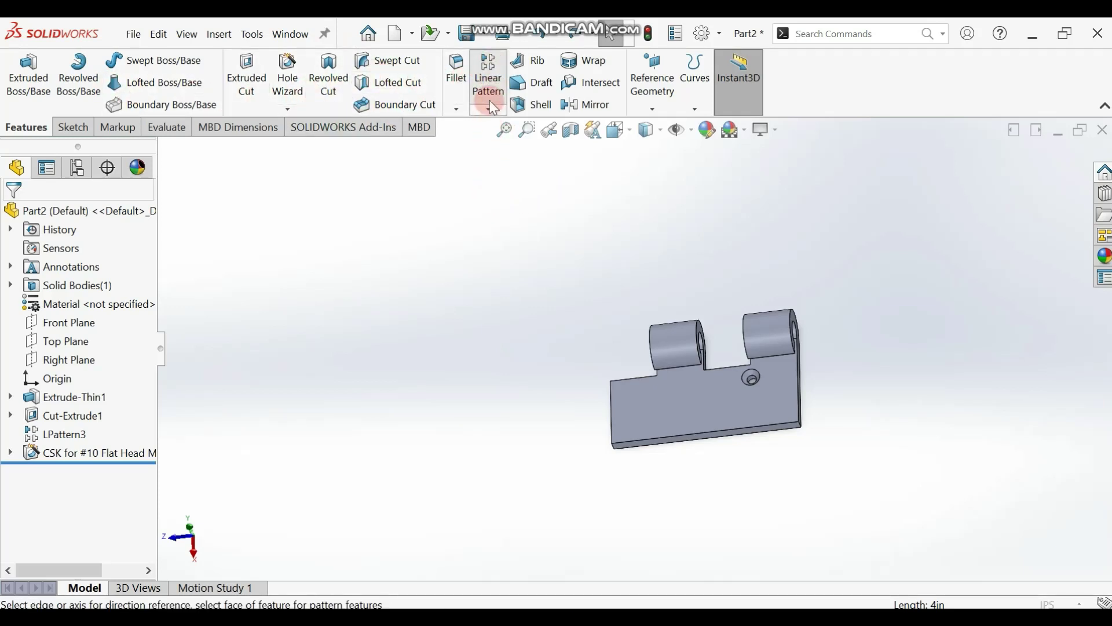
left_click(45, 289)
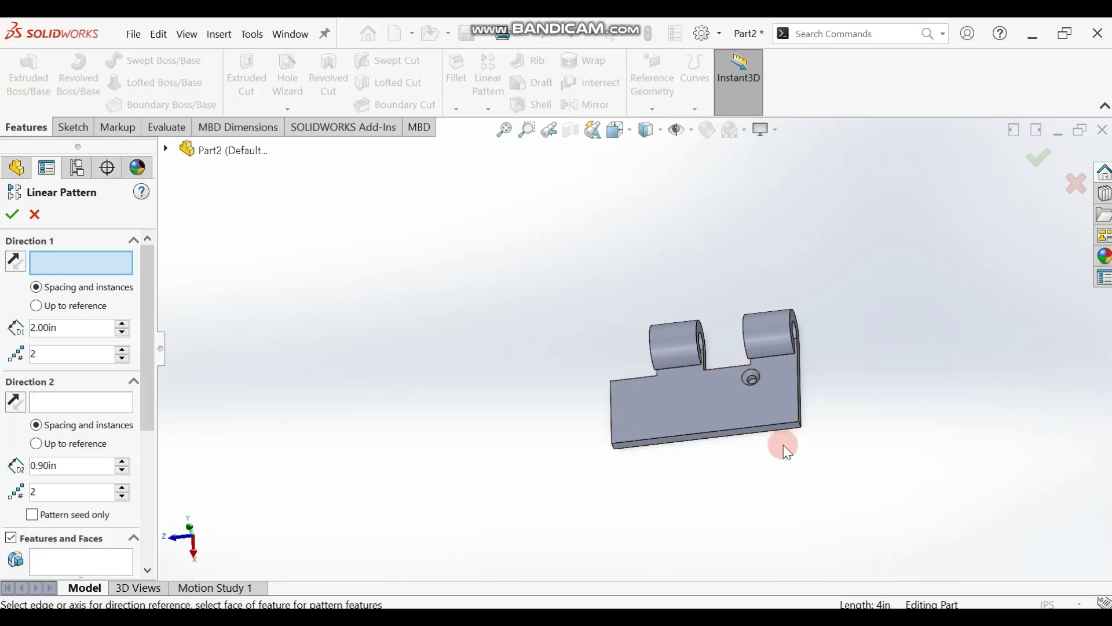
left_click(644, 440)
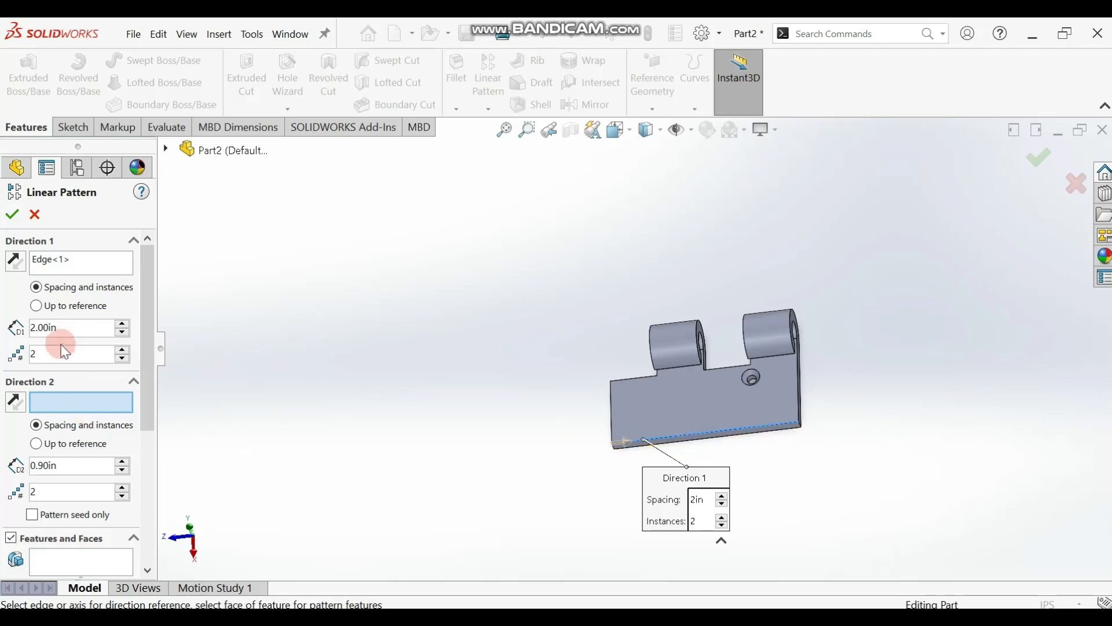
left_click(66, 323)
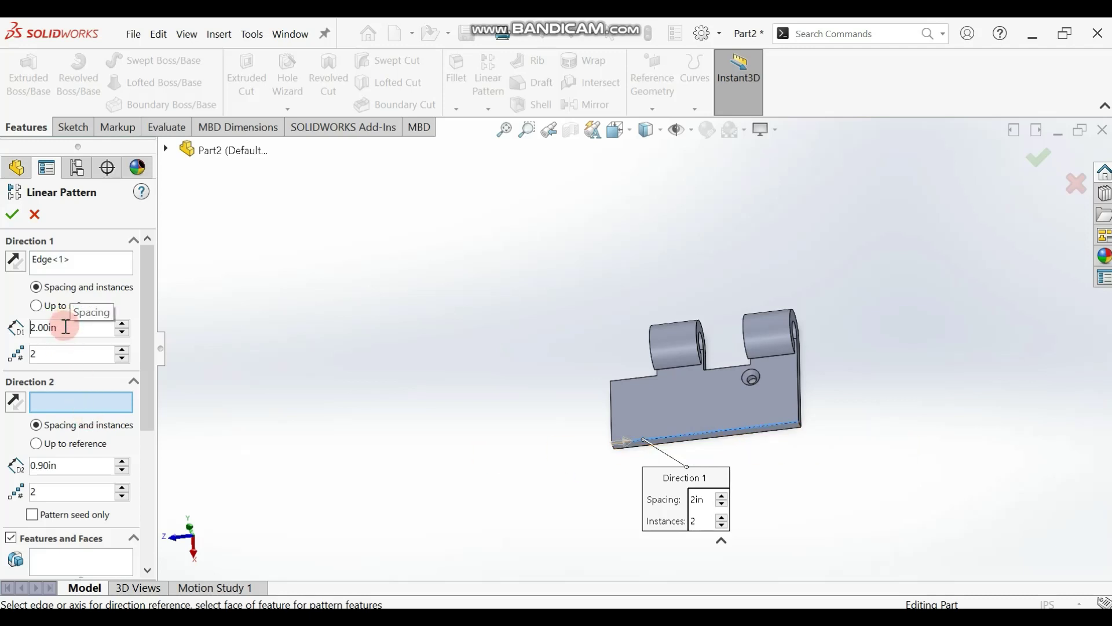
left_click(61, 347)
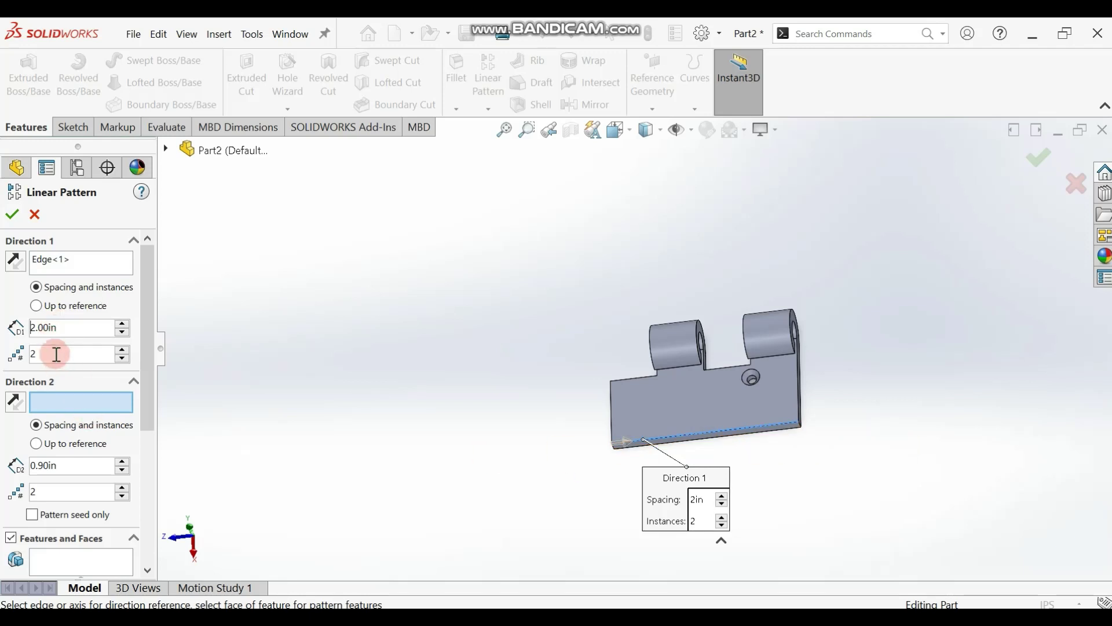
- Use the plate's short end edge as the pattern's second direction, with 0.9 in spacing and 2 instances
left_click(62, 384)
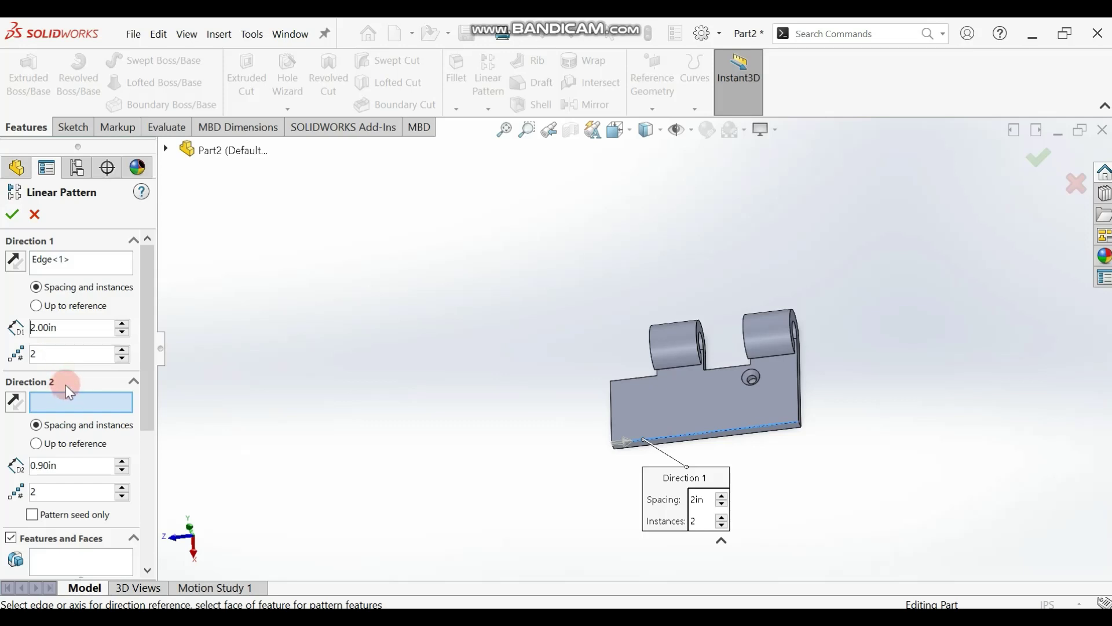
left_click(327, 422)
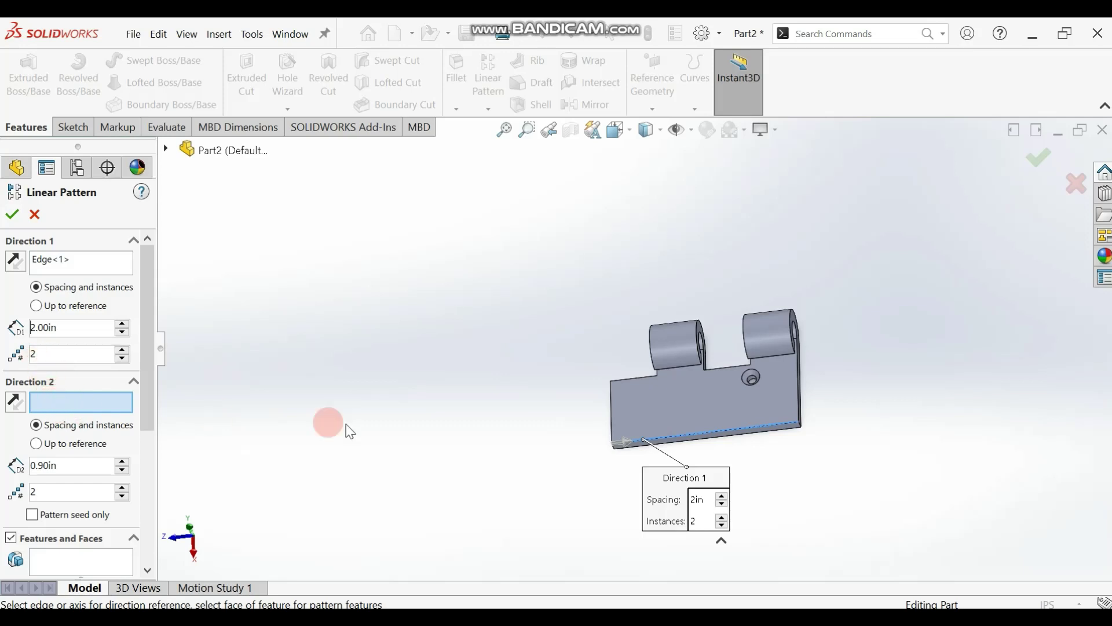
left_click(612, 403)
left_click(133, 432)
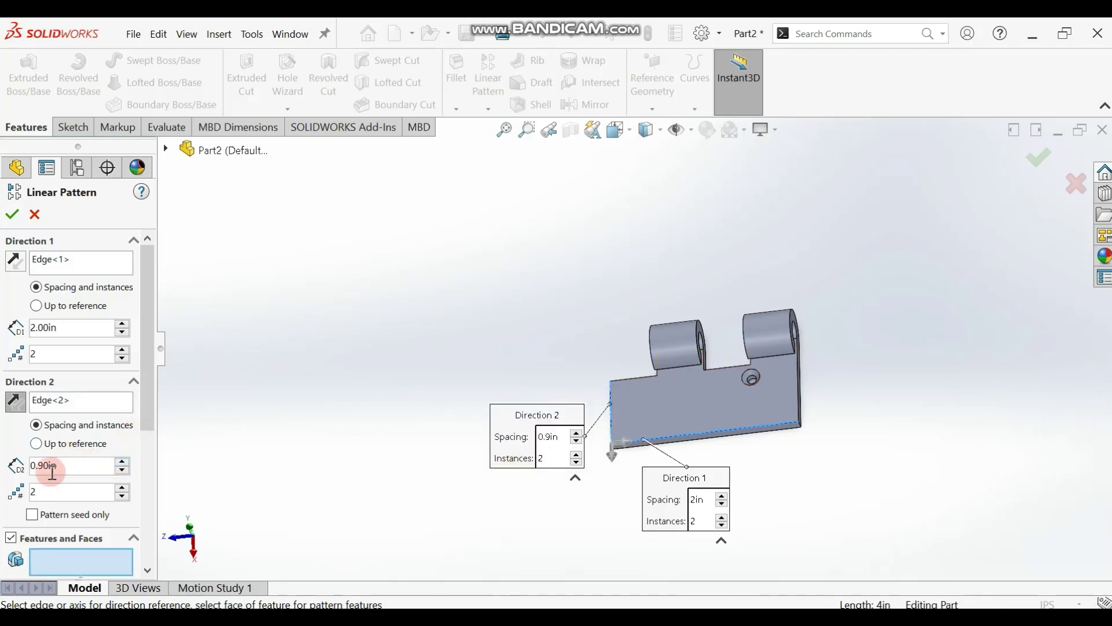
left_click(44, 497)
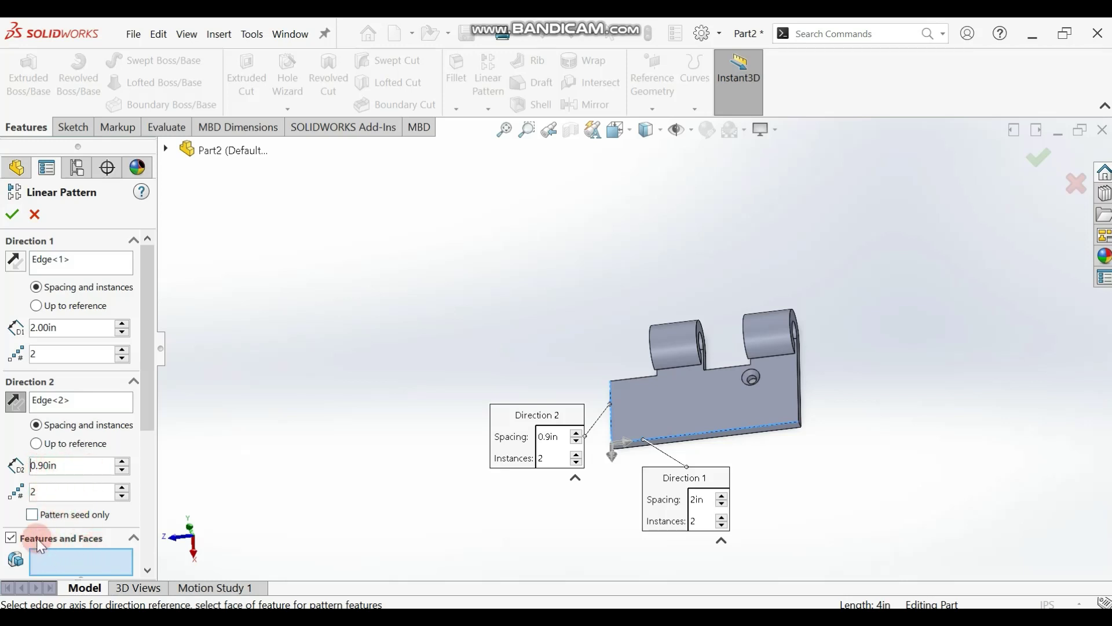
- Pattern the #10 flat head countersunk hole, reverse the first direction so the copies fall on the plate, and complete the pattern
left_click(201, 307)
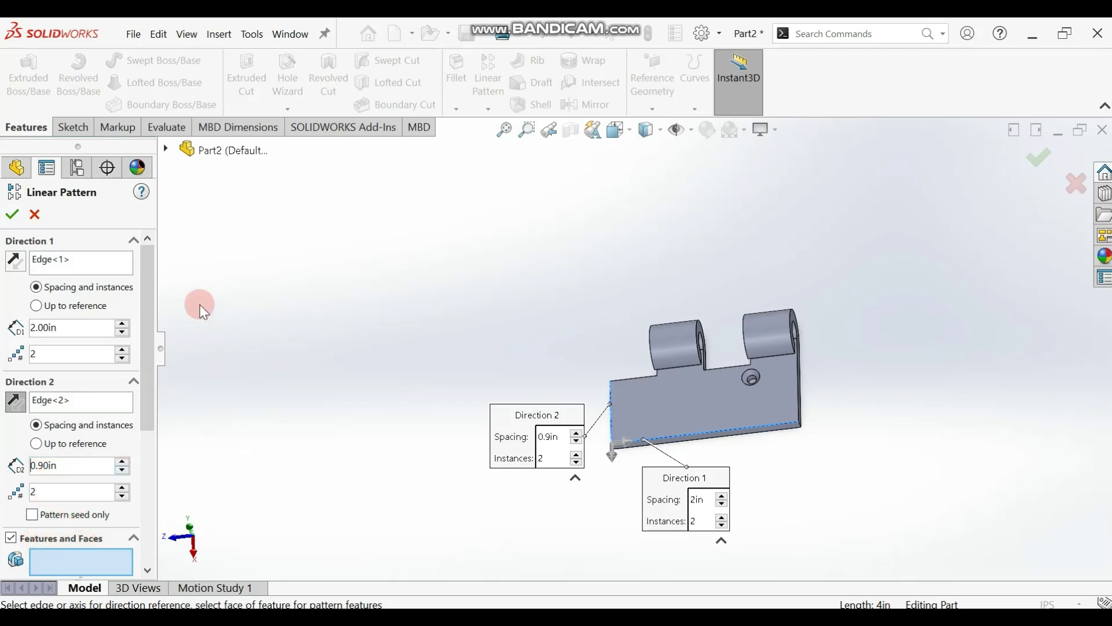
left_click(218, 154)
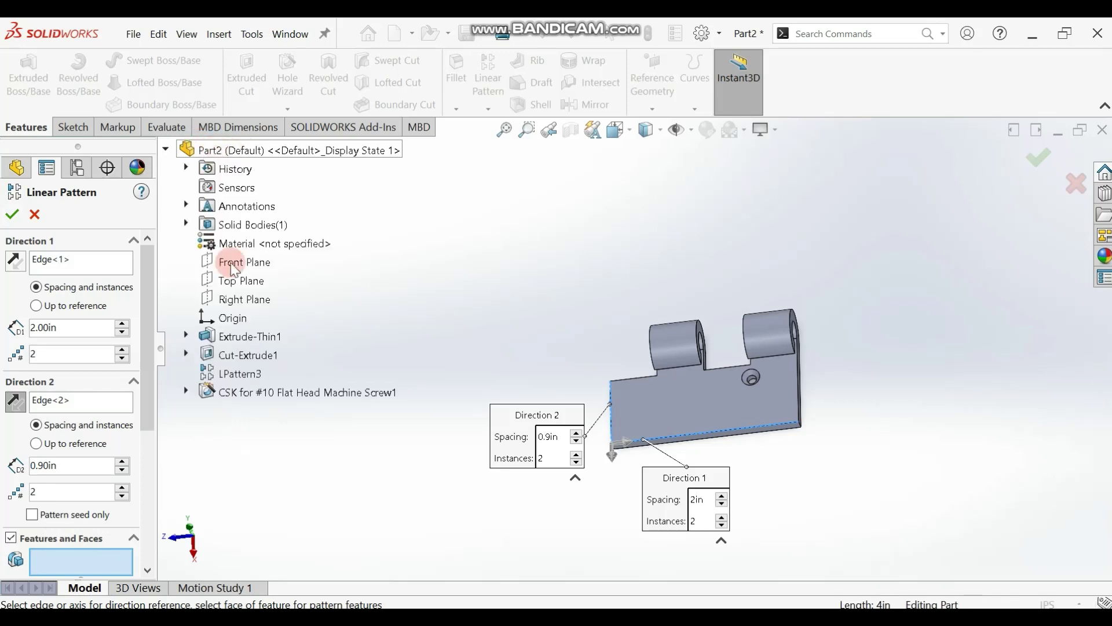
left_click(271, 393)
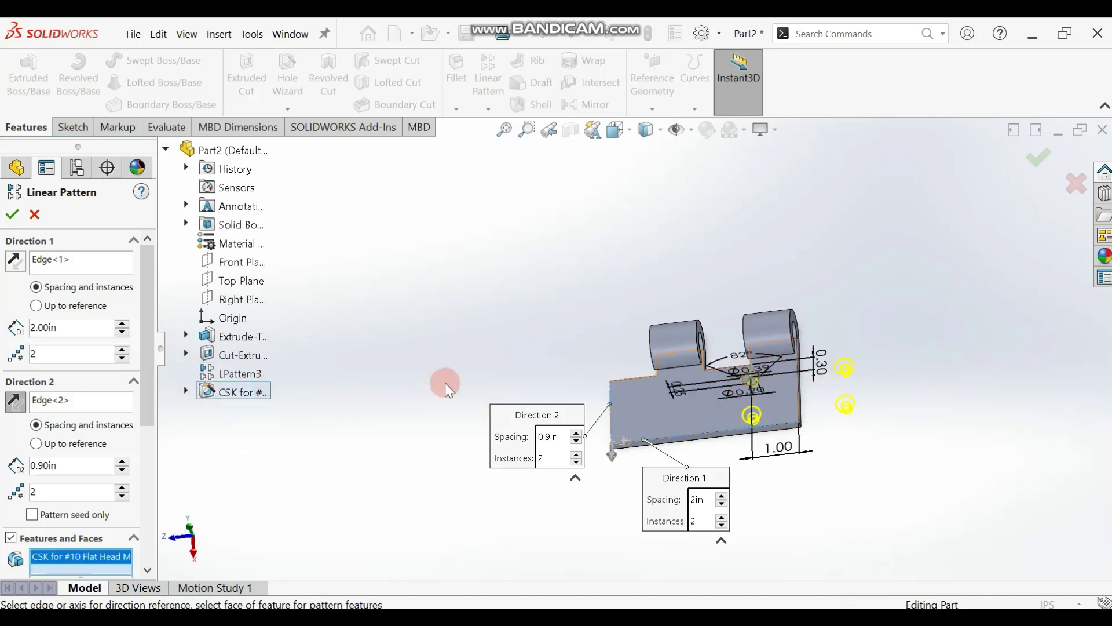
left_click(14, 261)
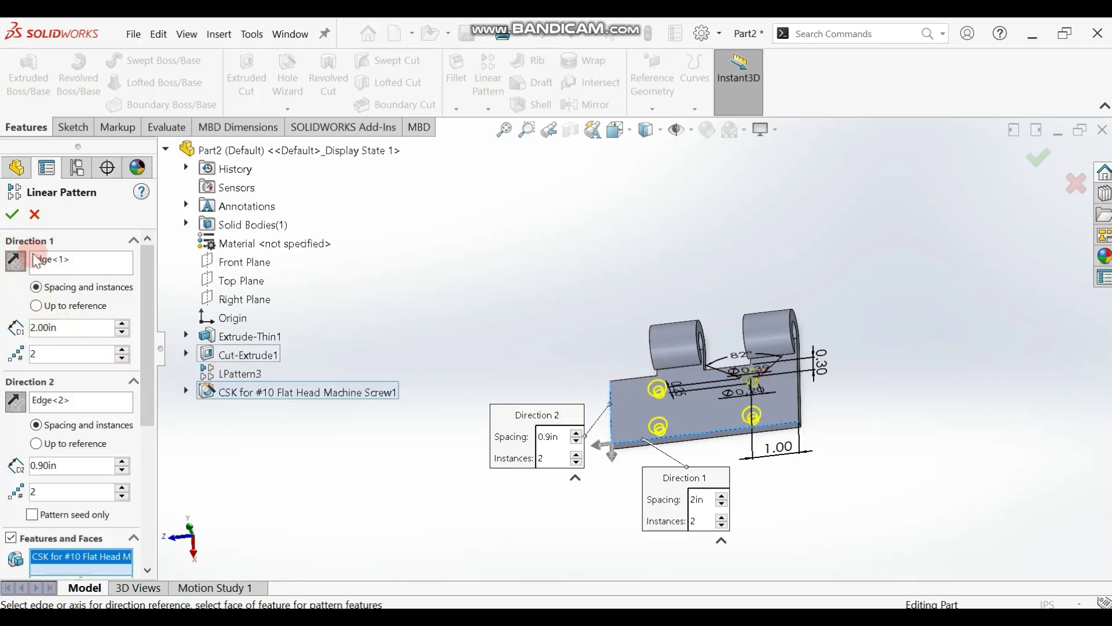
left_click(11, 215)
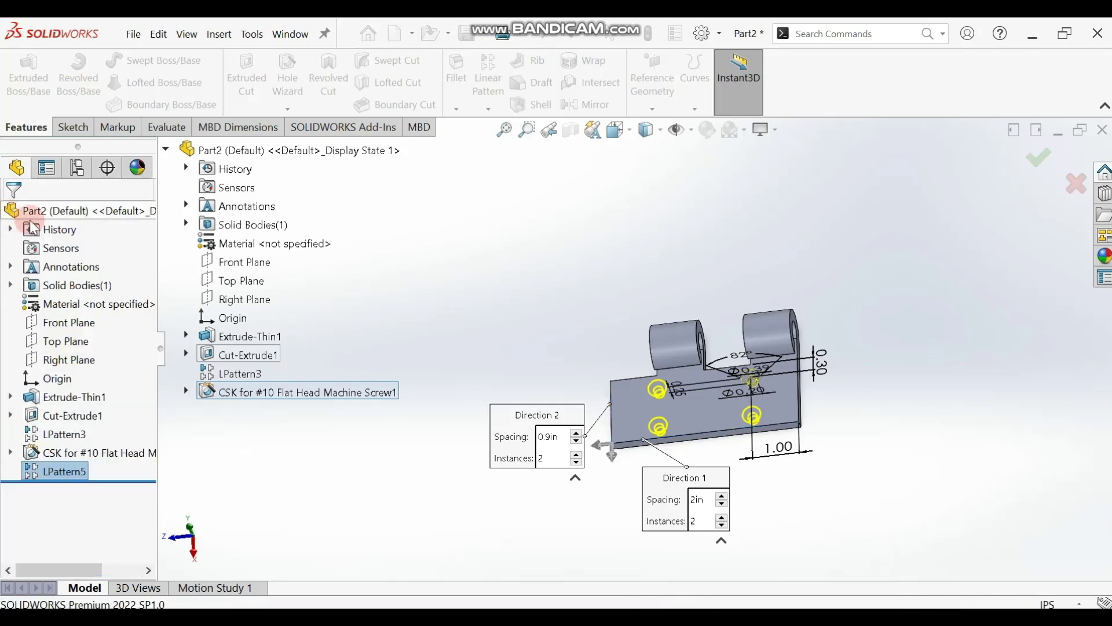
middle_click_drag(442, 422, 782, 275)
middle_click_drag(707, 502, 648, 406)
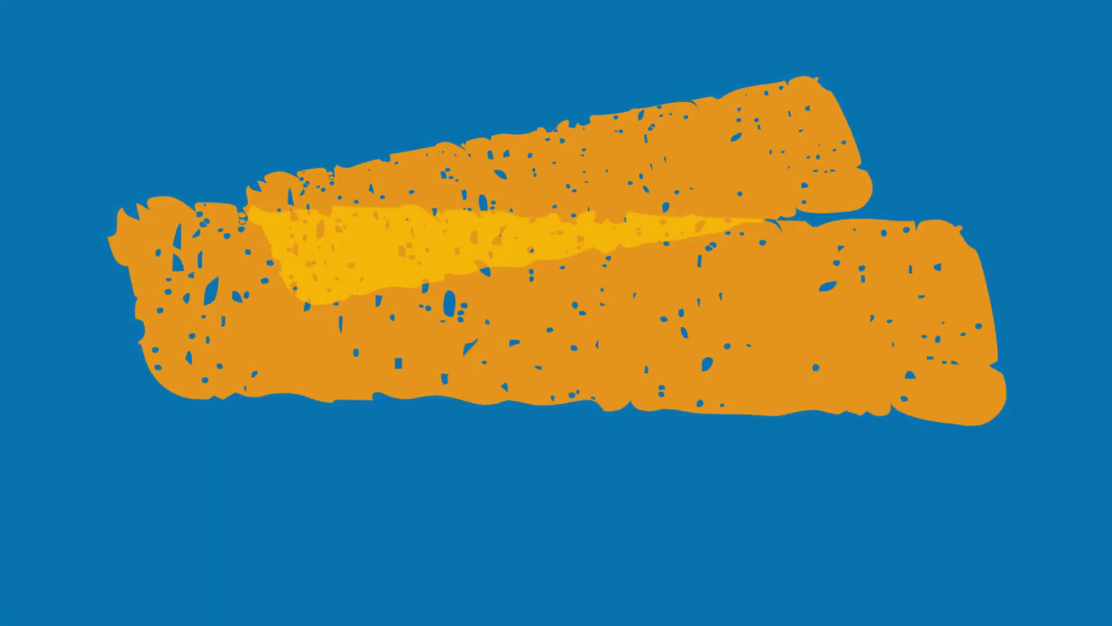